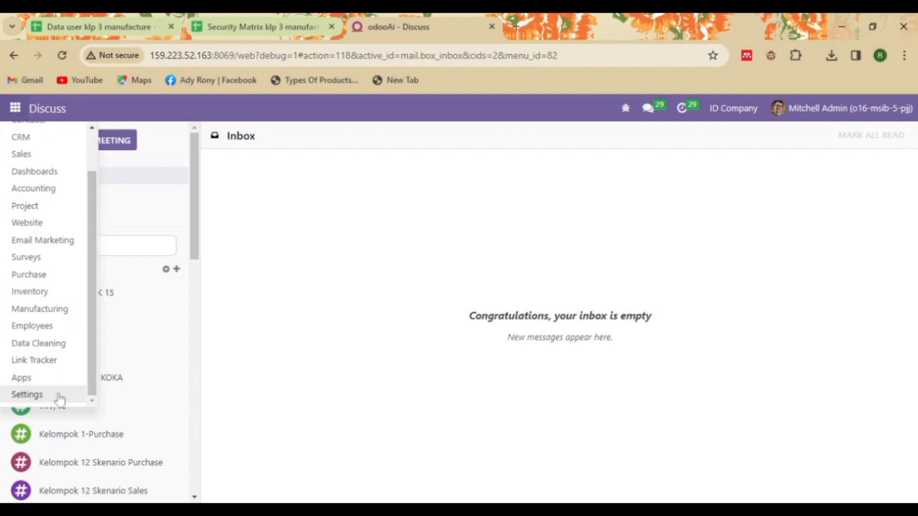
Step: Launch the Settings app to reach General Settings, showing 283 active users
click(27, 394)
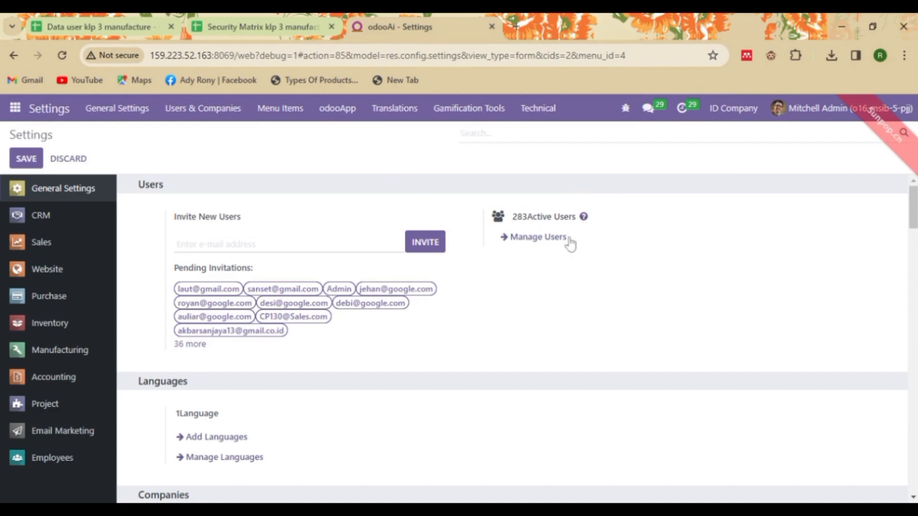
Step: Go from Manage Users to the Users 'Import a File' page via the Favorites menu
click(551, 245)
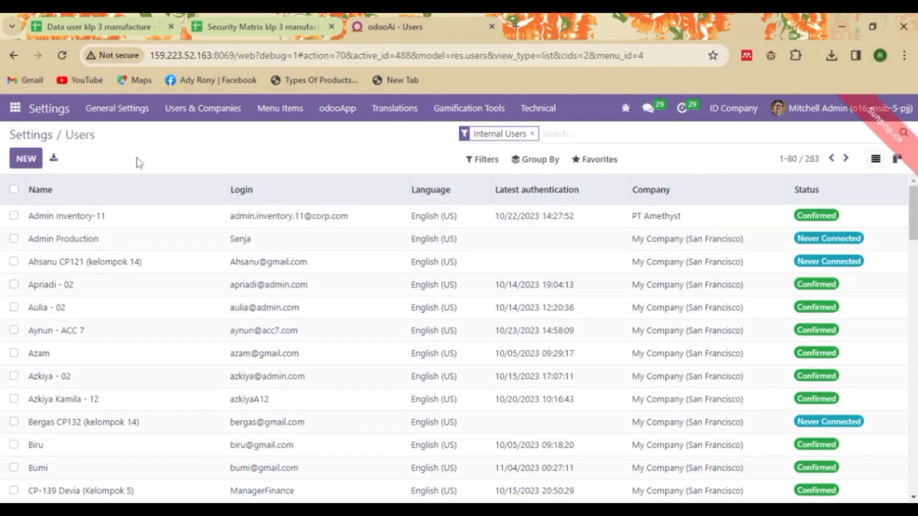
click(593, 165)
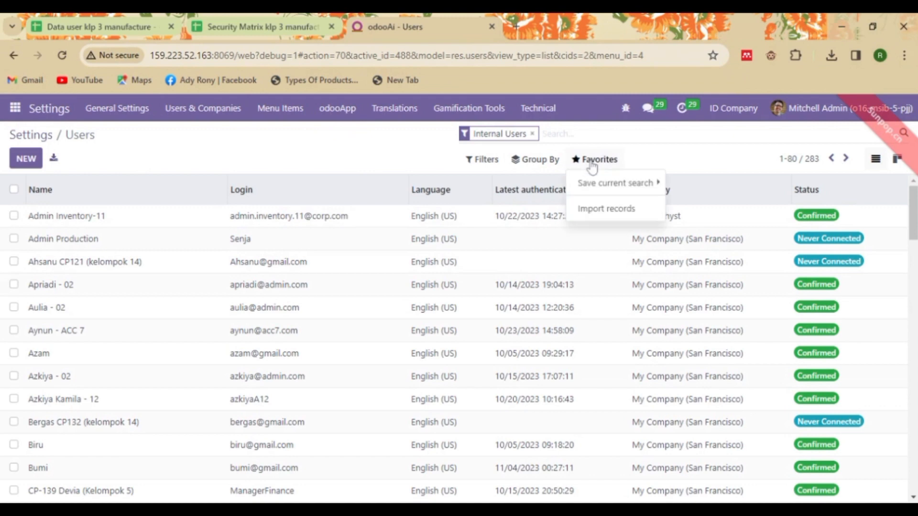
click(600, 209)
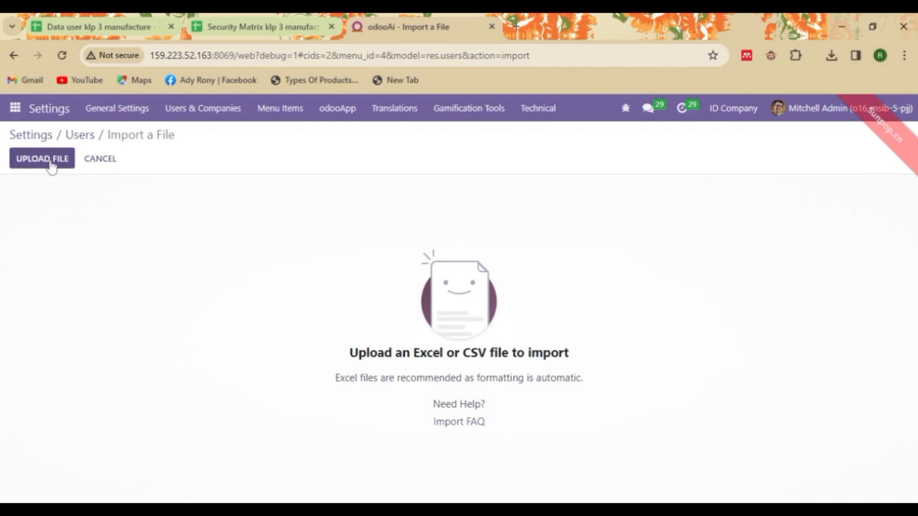
Step: Upload Data user klp 3 manufacture.xlsx and test its Name, Login and Password mapping
click(52, 163)
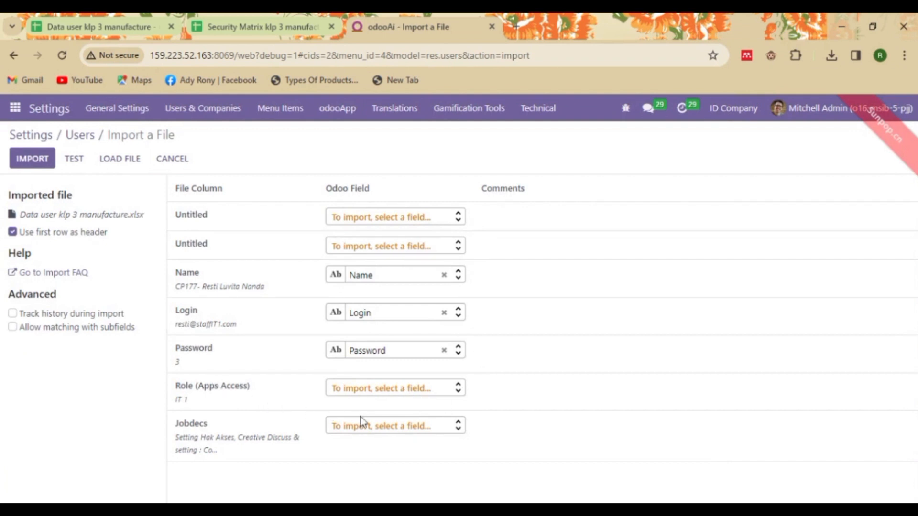
click(75, 160)
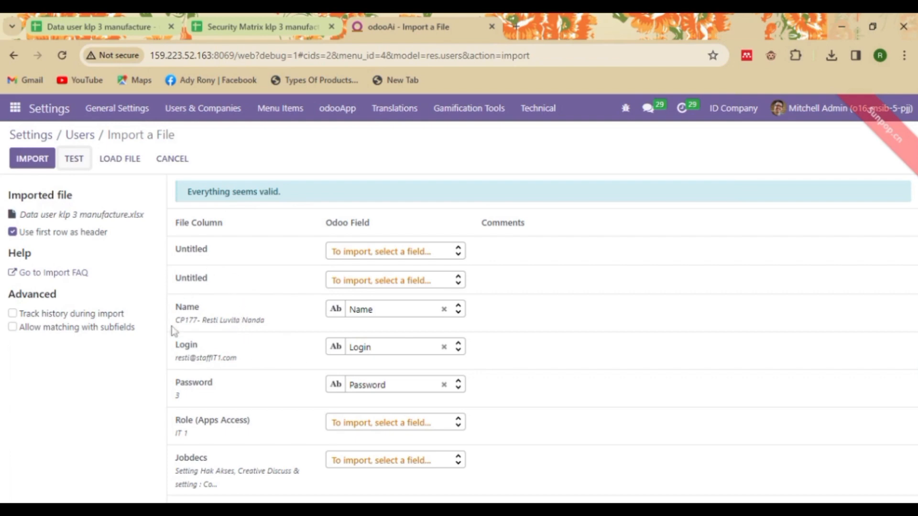
mouse_move(205, 359)
Step: Import the five users so the list reaches 288, then glance at the Security Matrix
click(40, 168)
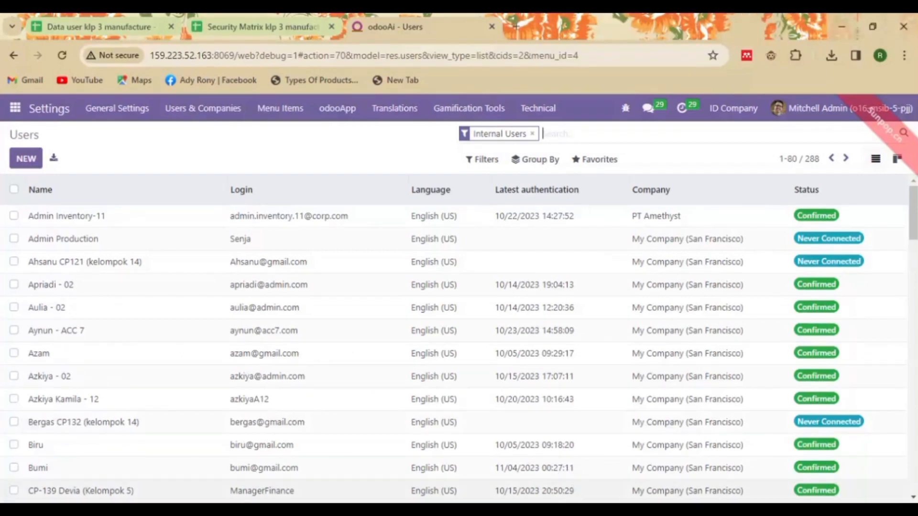
click(239, 22)
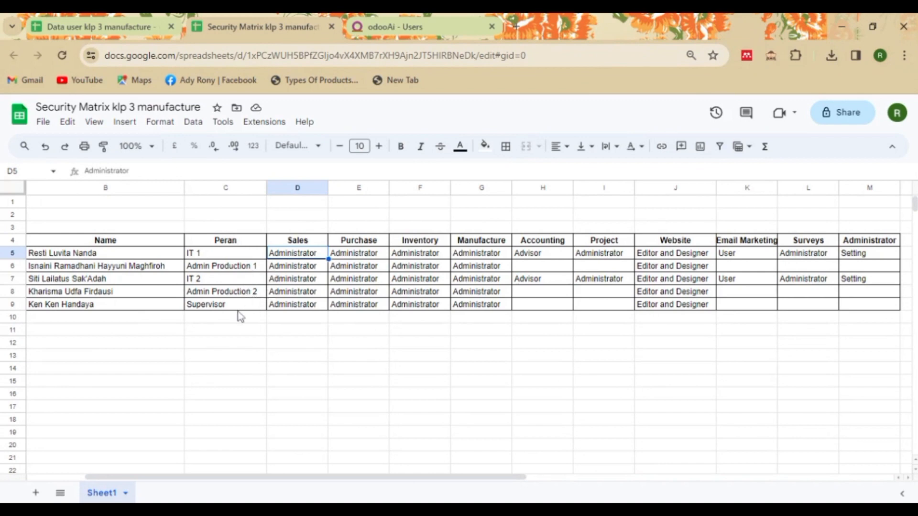
click(406, 25)
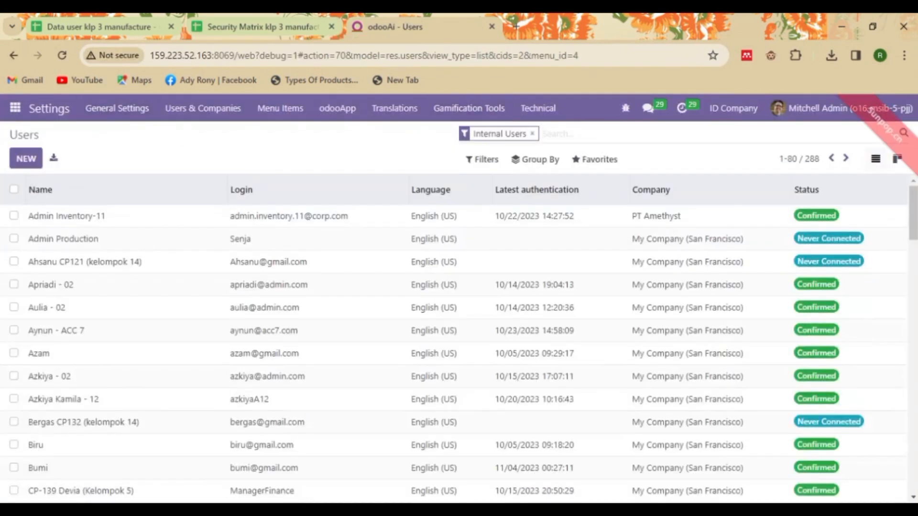
Step: Search the users by a new user's name and open their access rights
text(resti)
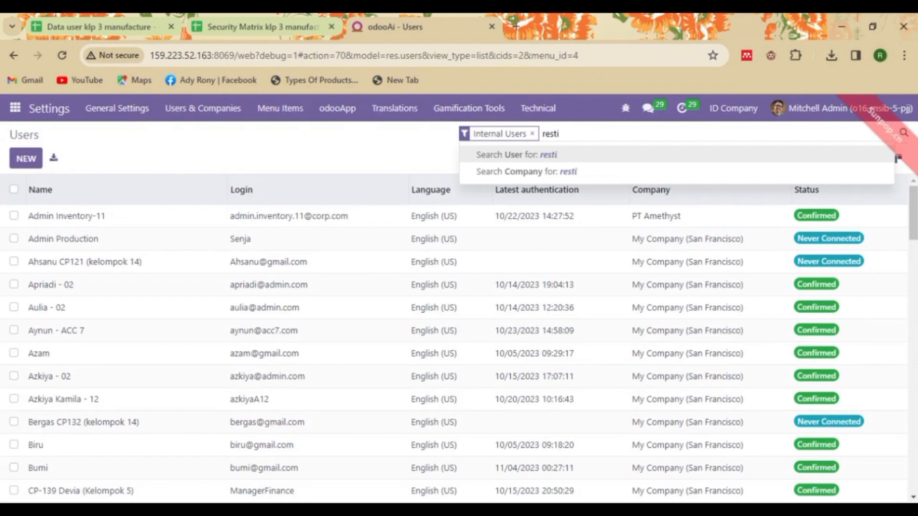
key(Return)
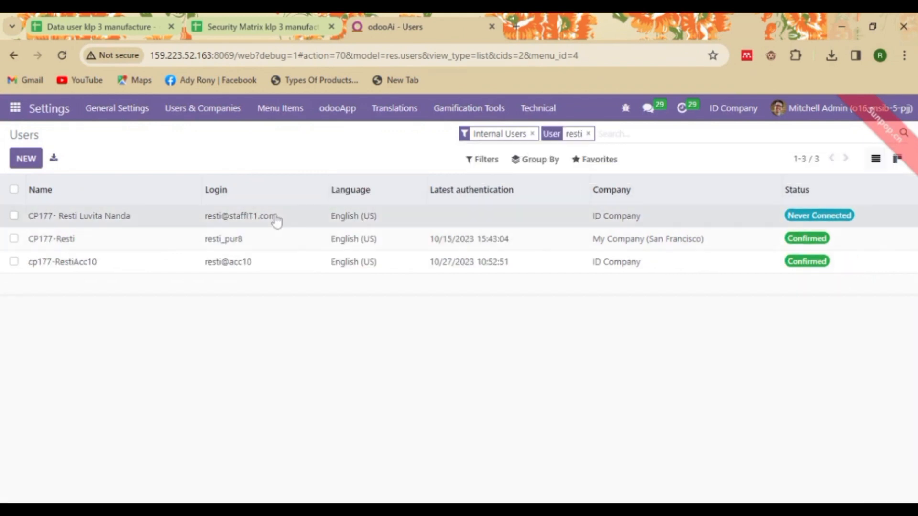
click(277, 219)
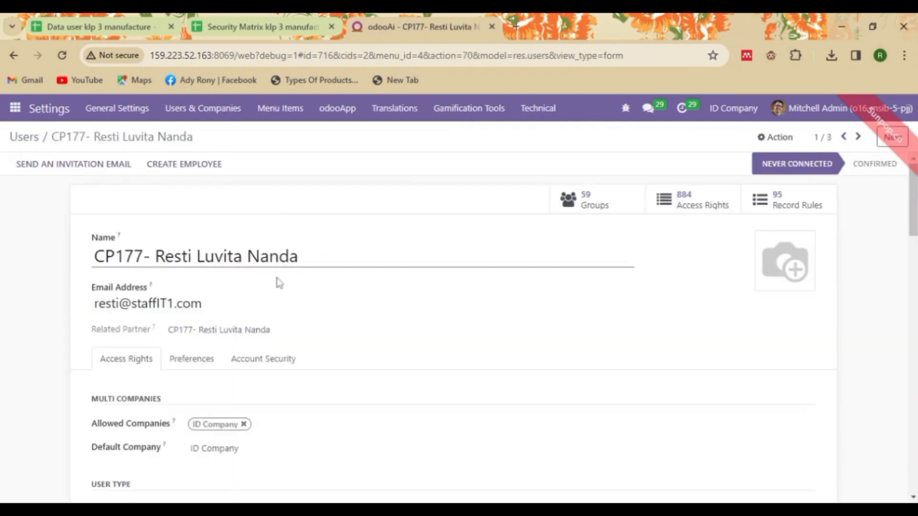
scroll(459, 327, down, 8)
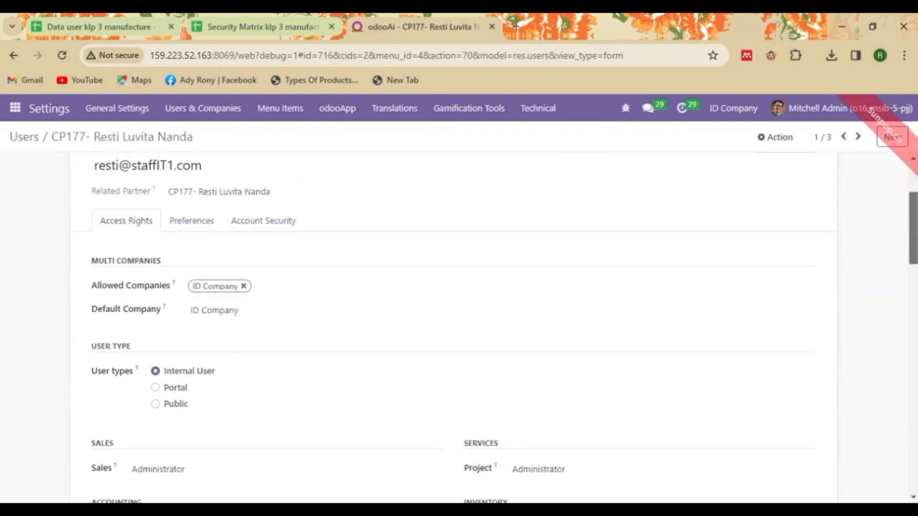
scroll(459, 327, down, 1)
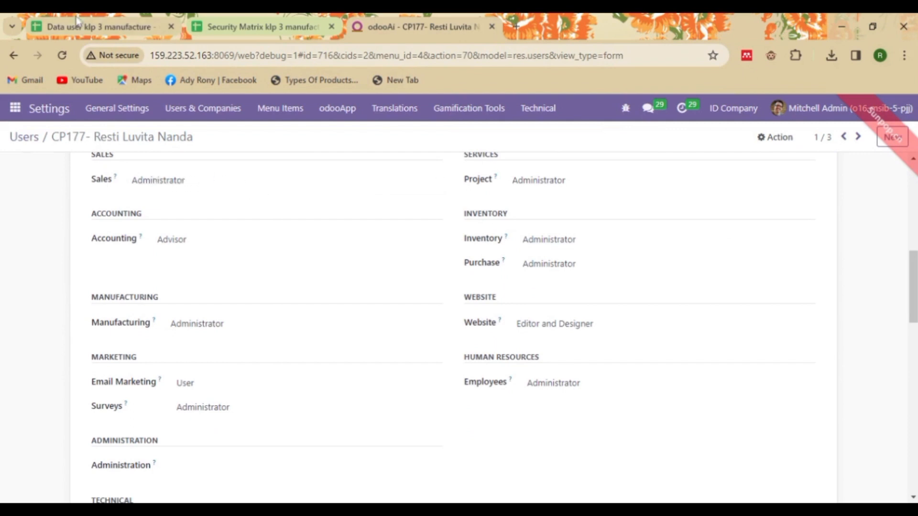
click(223, 23)
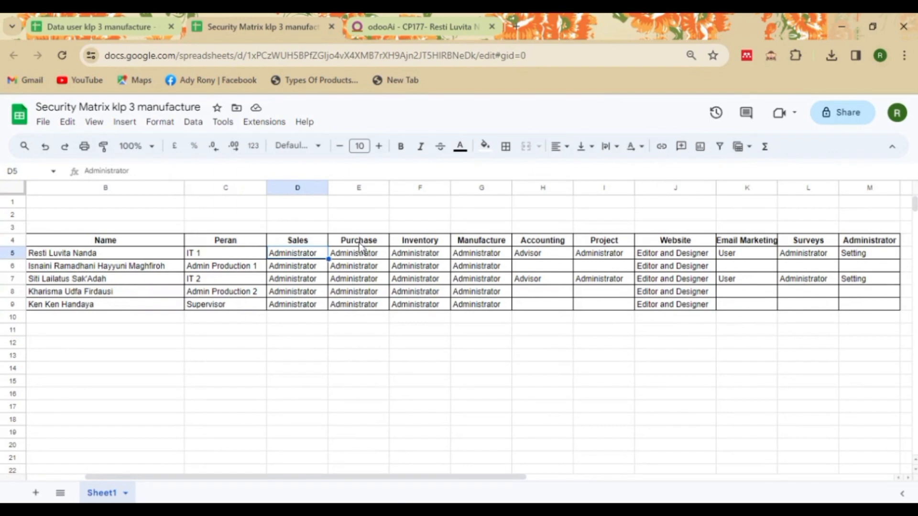
click(553, 219)
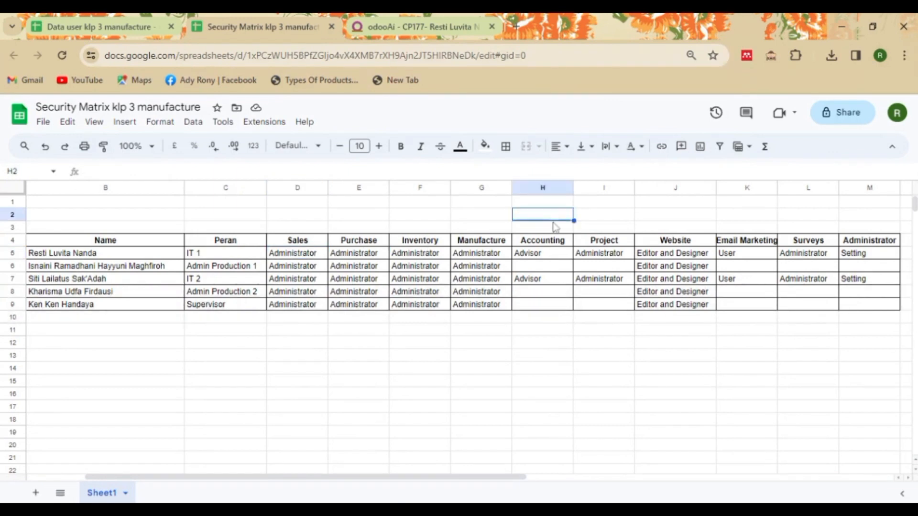
click(320, 257)
click(366, 258)
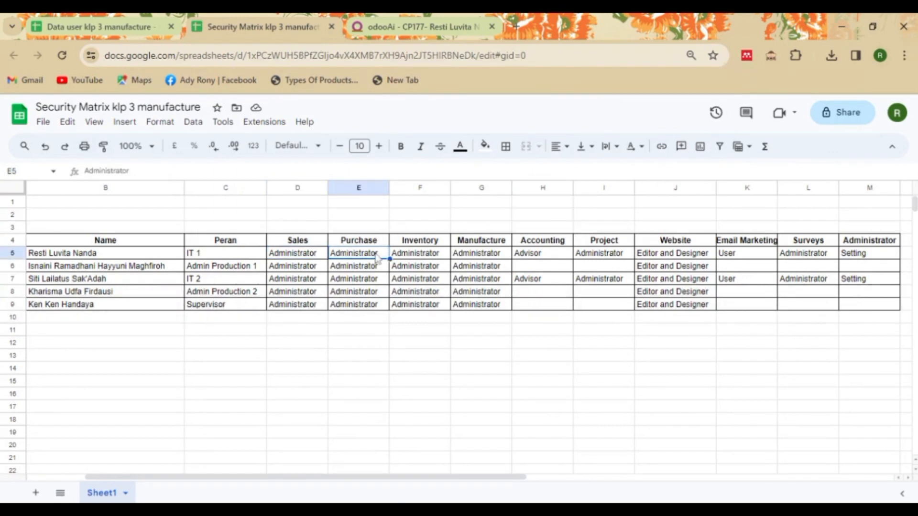
click(427, 259)
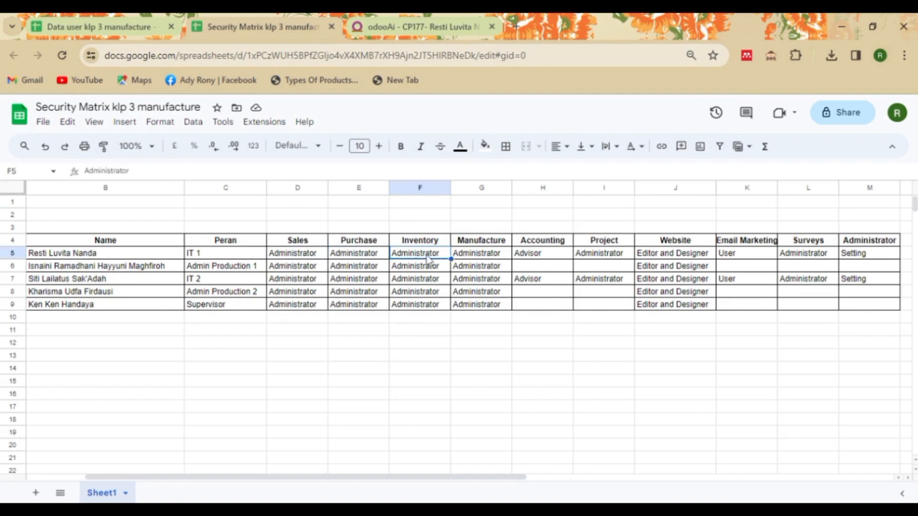
click(479, 258)
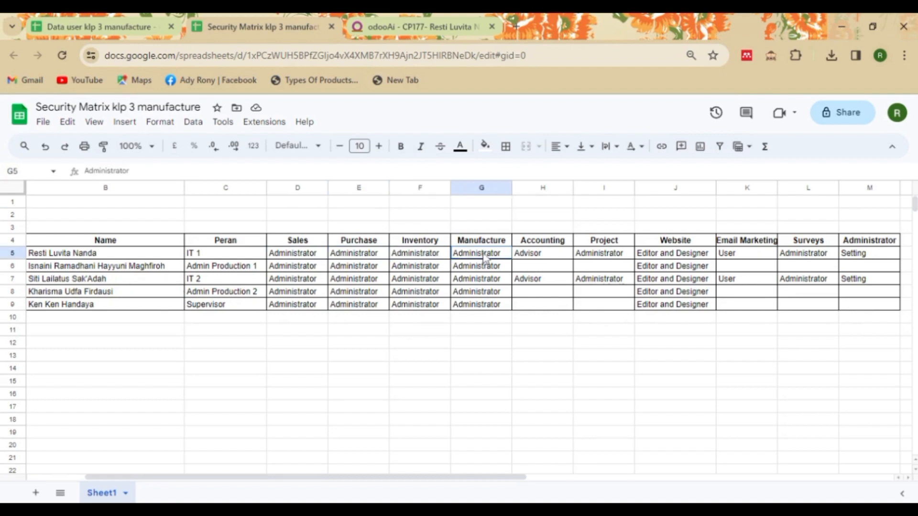
click(539, 257)
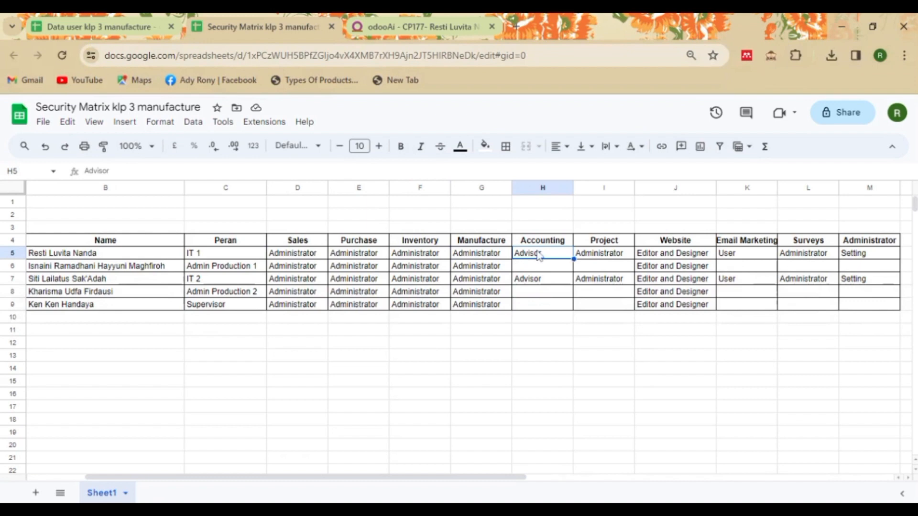
click(611, 257)
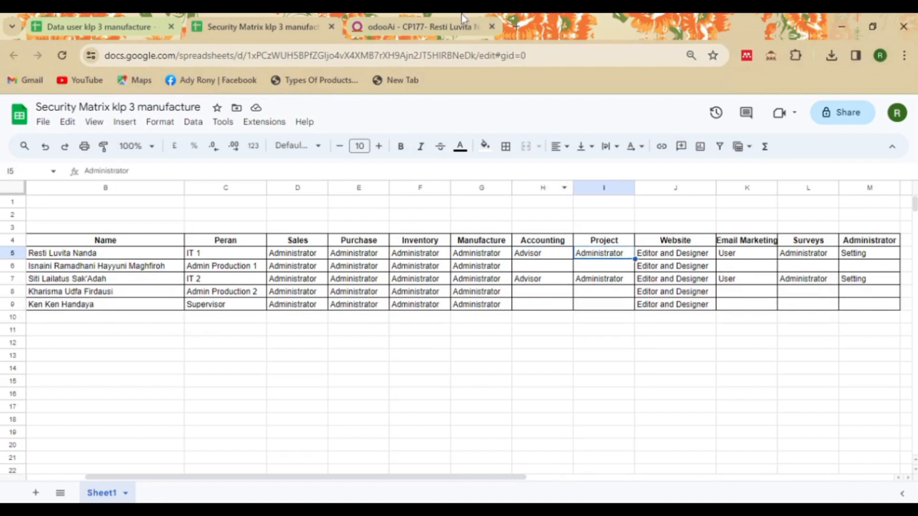
click(410, 14)
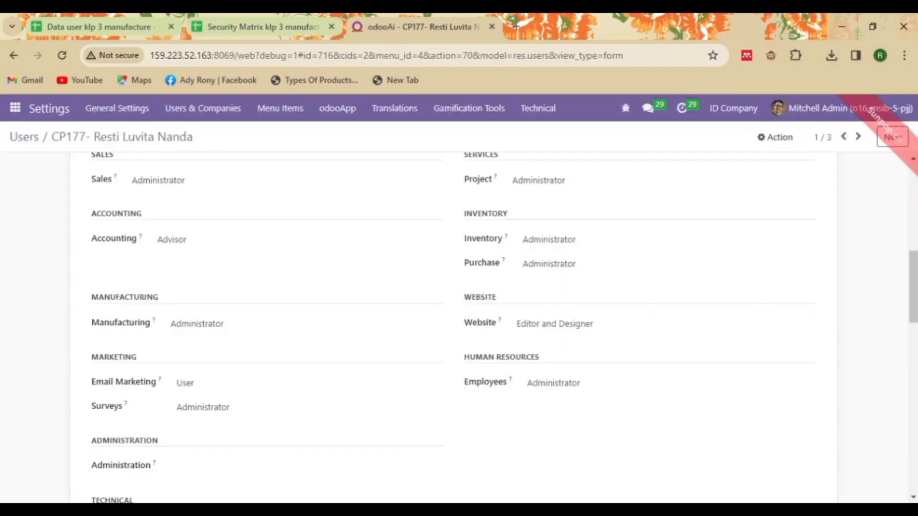
Step: Return to the users list and clear the previous name filter
scroll(912, 286, up, 9)
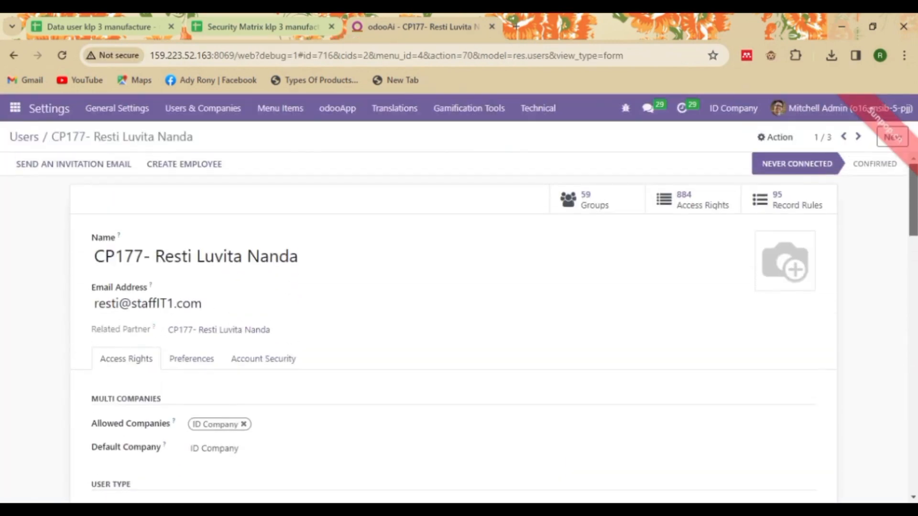
mouse_move(913, 200)
mouse_down()
mouse_move(913, 212)
mouse_move(913, 200)
mouse_up()
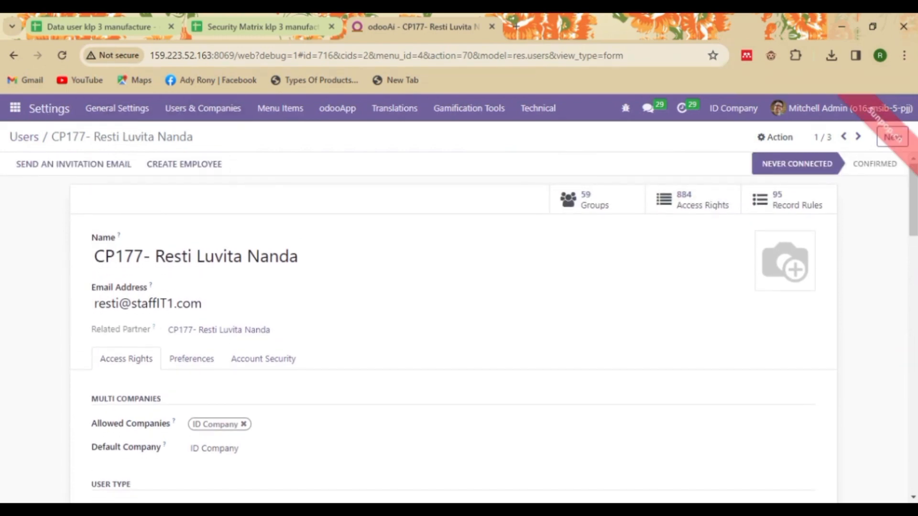
click(24, 137)
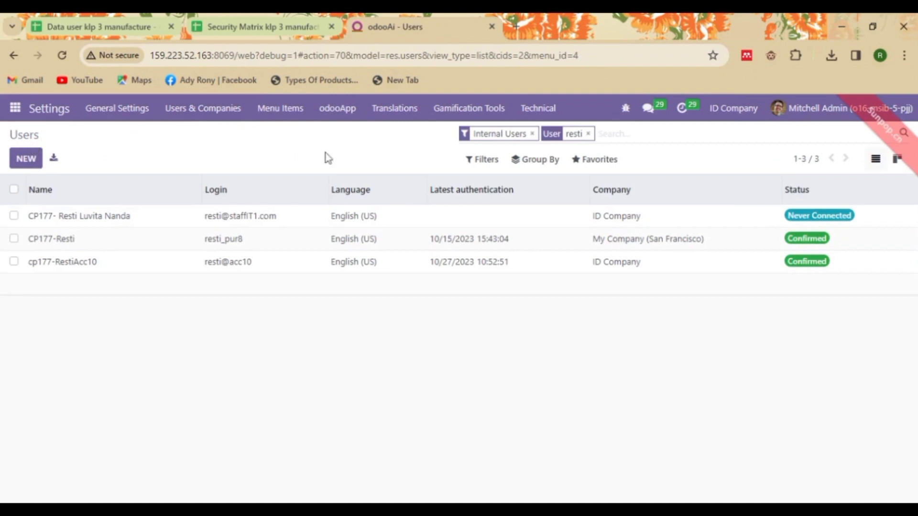
click(589, 134)
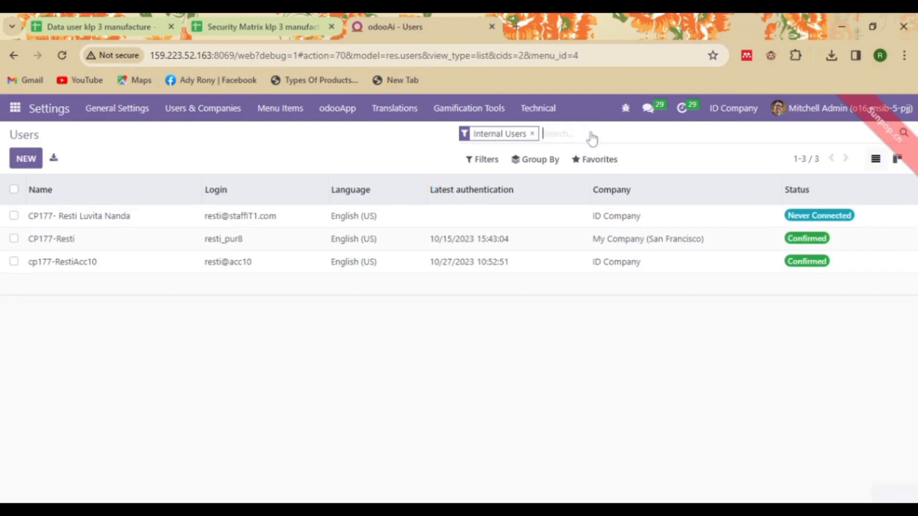
Step: Search for the second imported user by name and open their access rights groups
click(265, 19)
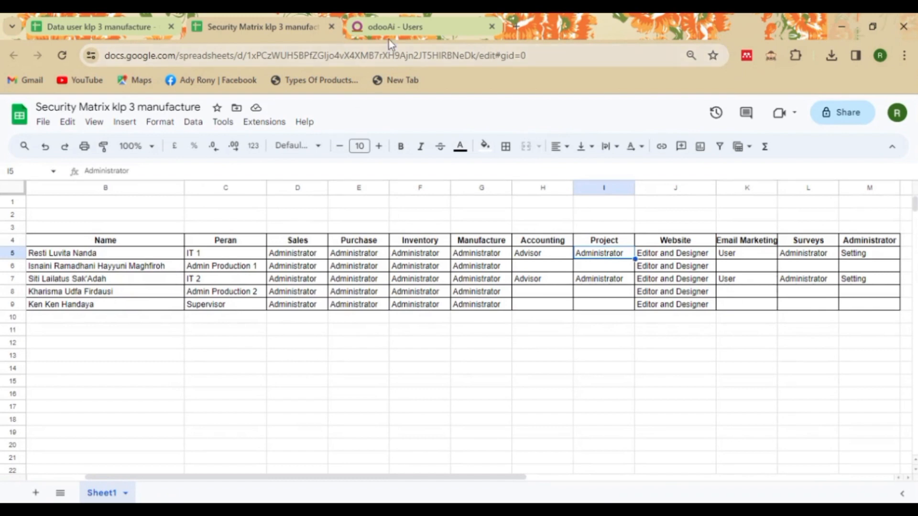
click(390, 26)
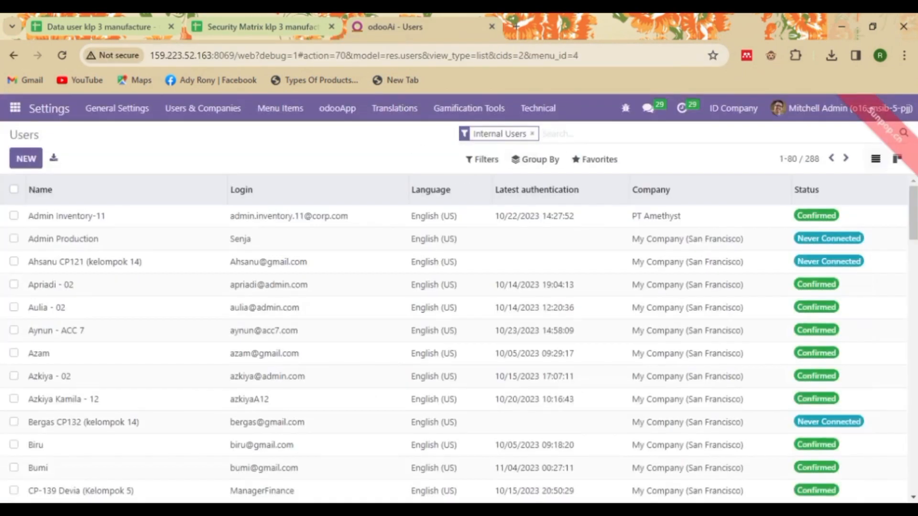
text(isni)
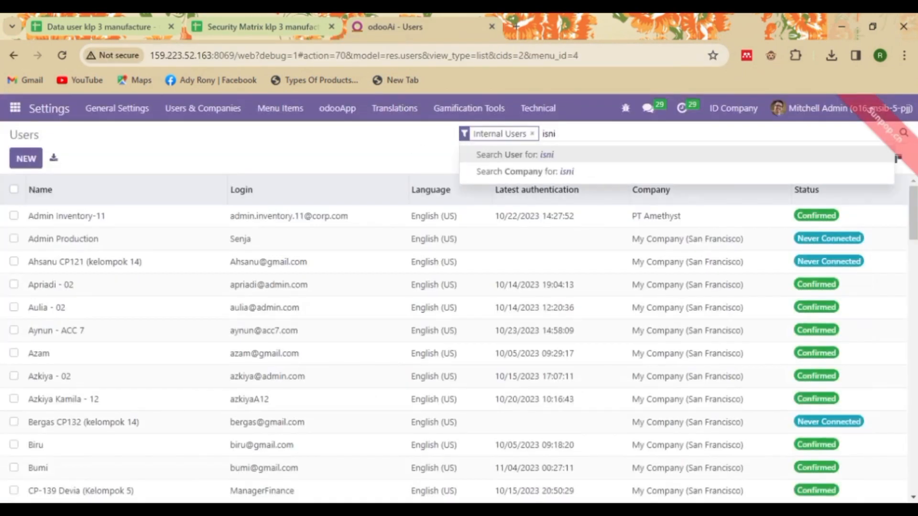
text(ini)
key(Return)
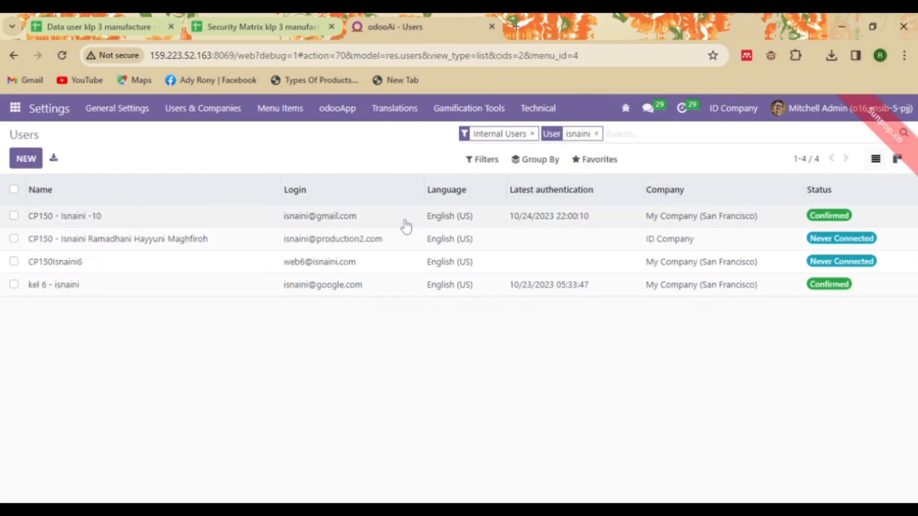
click(293, 238)
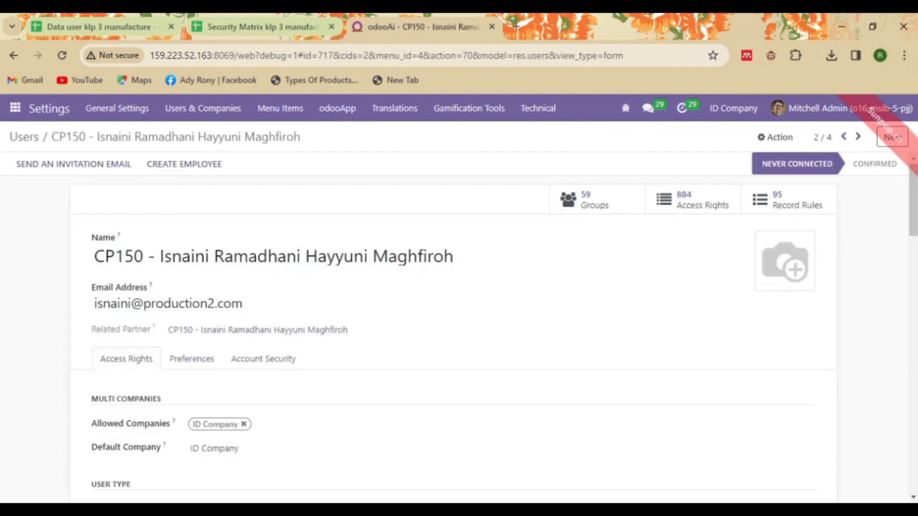
scroll(784, 260, down, 8)
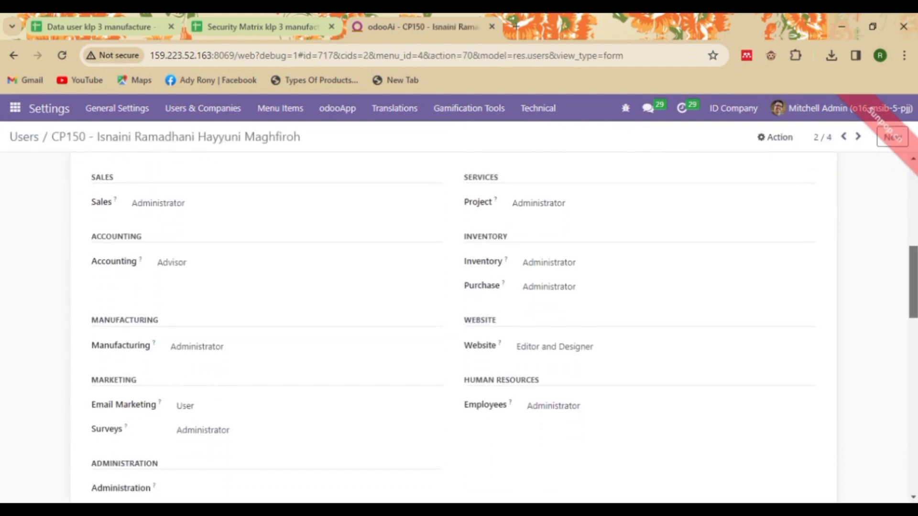
scroll(458, 325, down, 1)
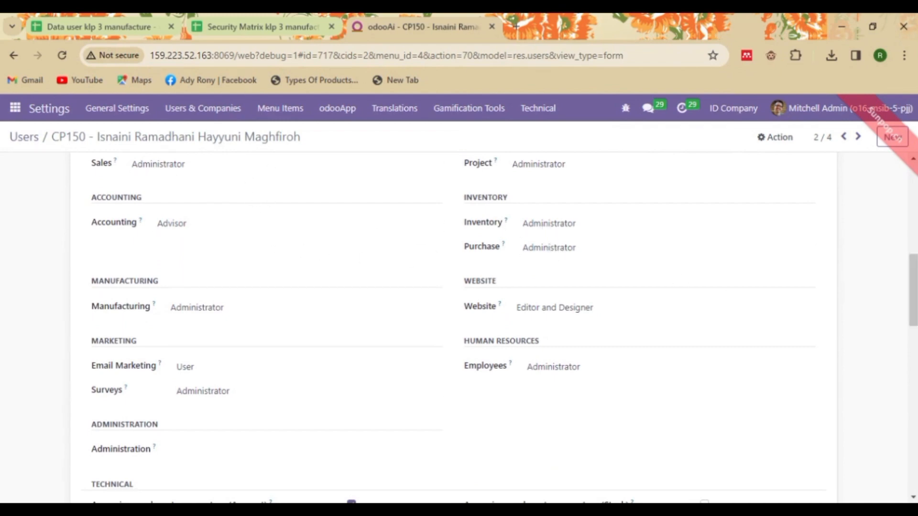
Step: Clear the Accounting and Project access levels, checking each against the security matrix
click(245, 22)
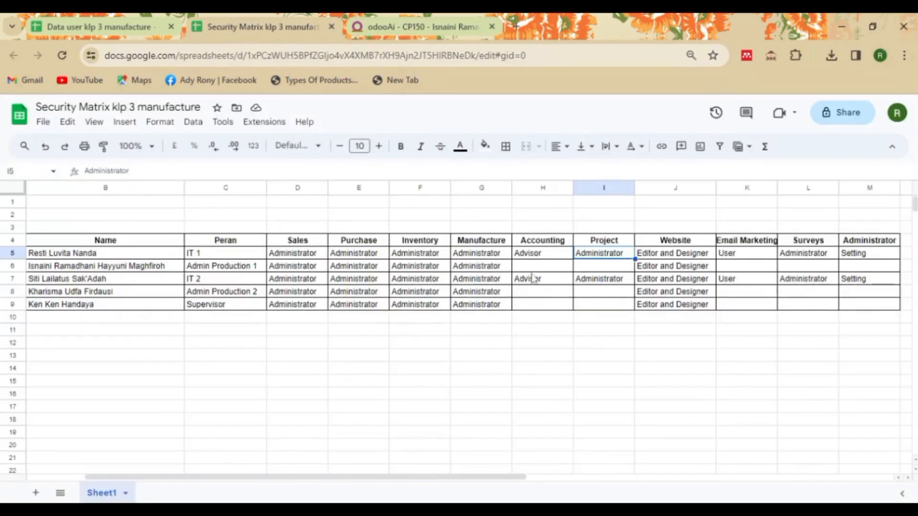
click(371, 26)
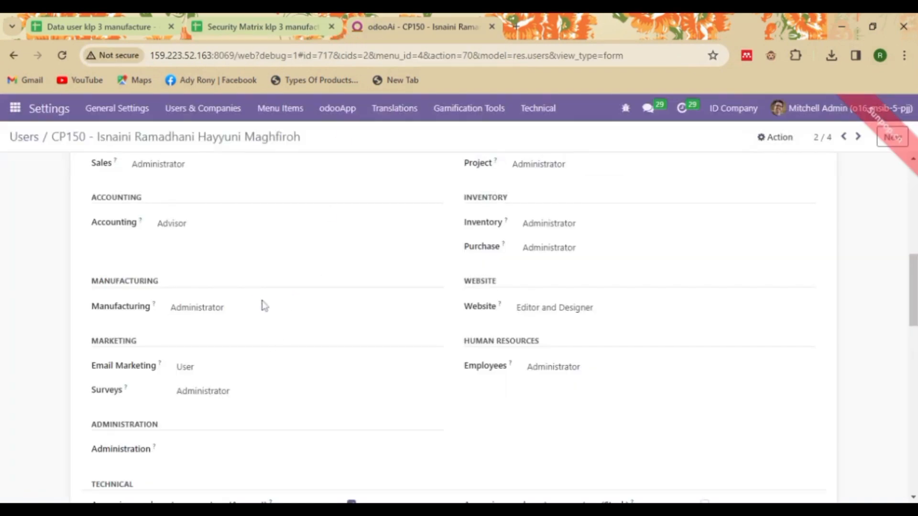
click(266, 231)
click(266, 241)
click(253, 19)
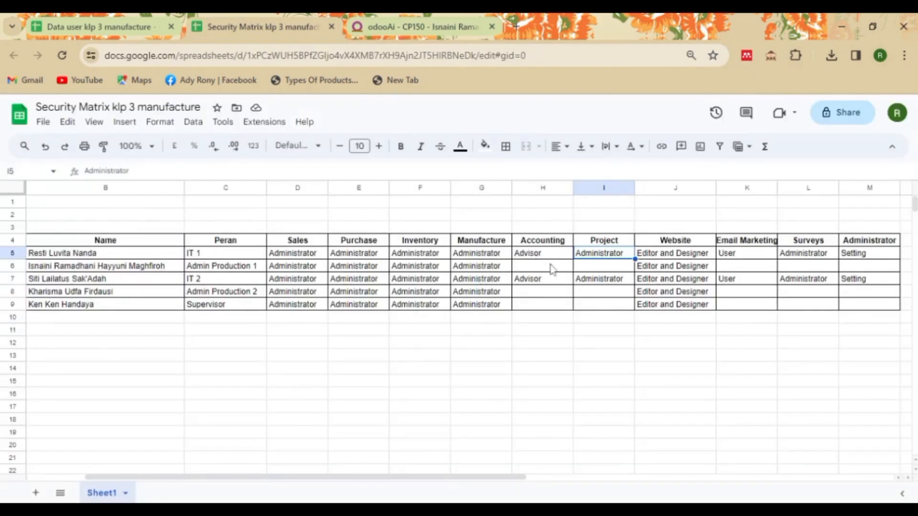
click(437, 28)
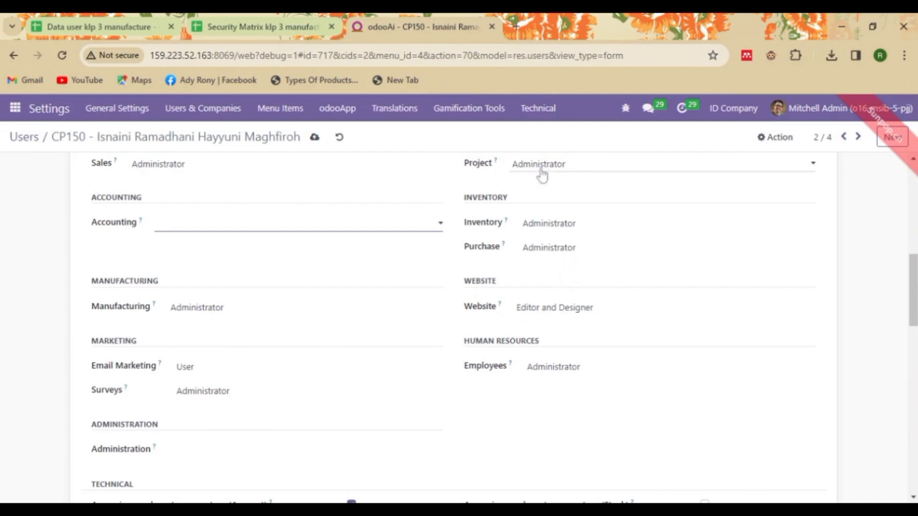
click(541, 171)
click(542, 180)
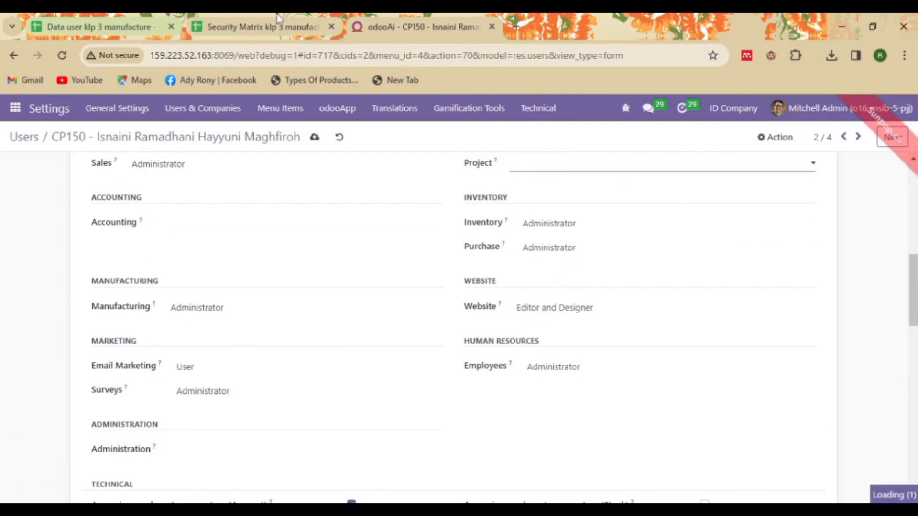
Step: Clear Email Marketing and Surveys access, then save the user record
click(263, 26)
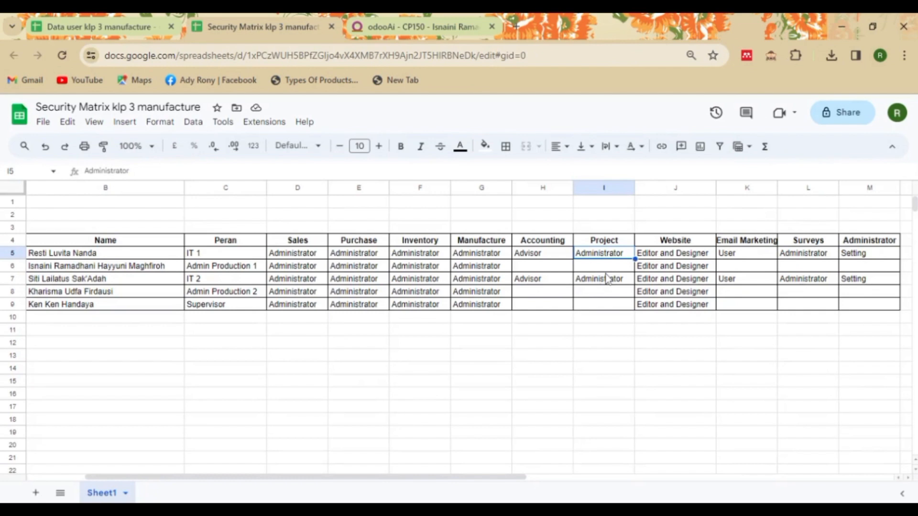
click(429, 19)
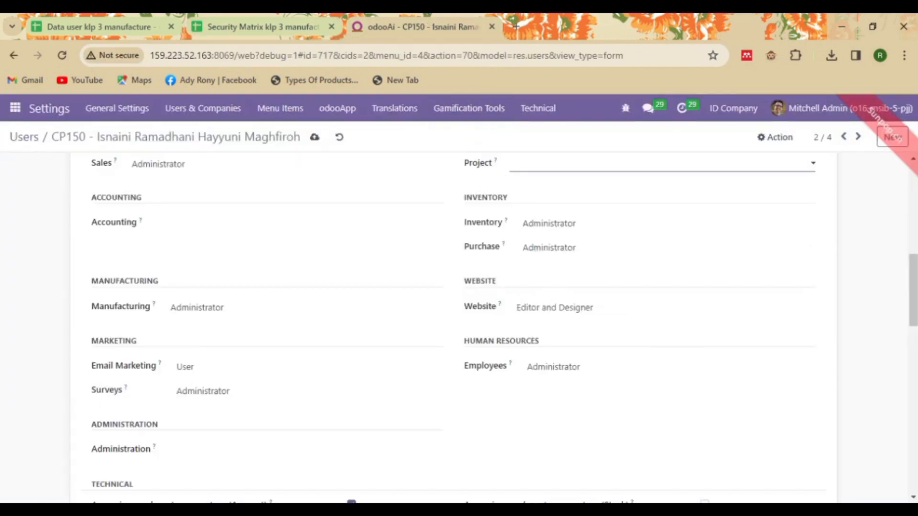
click(214, 374)
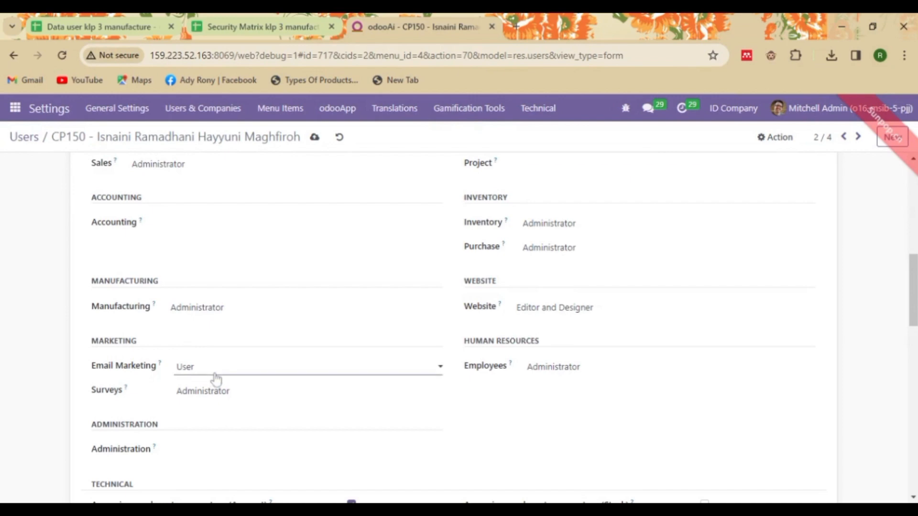
click(254, 21)
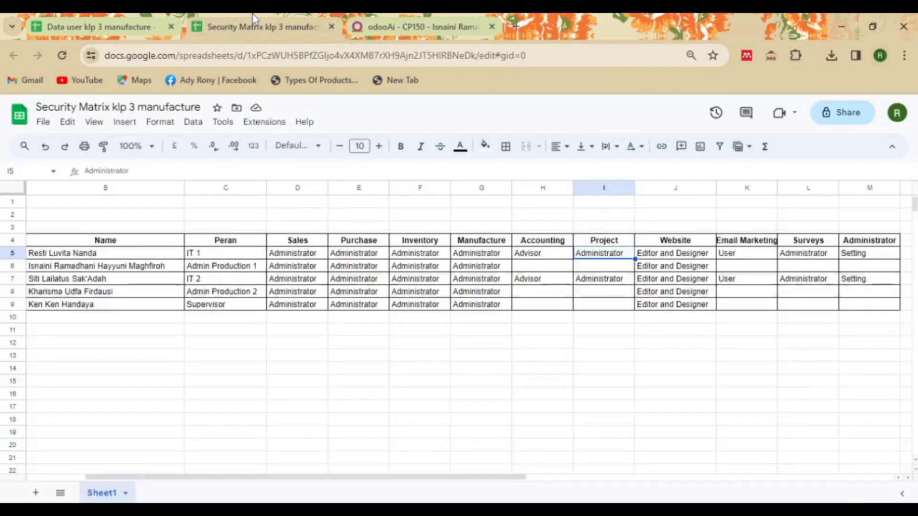
click(397, 23)
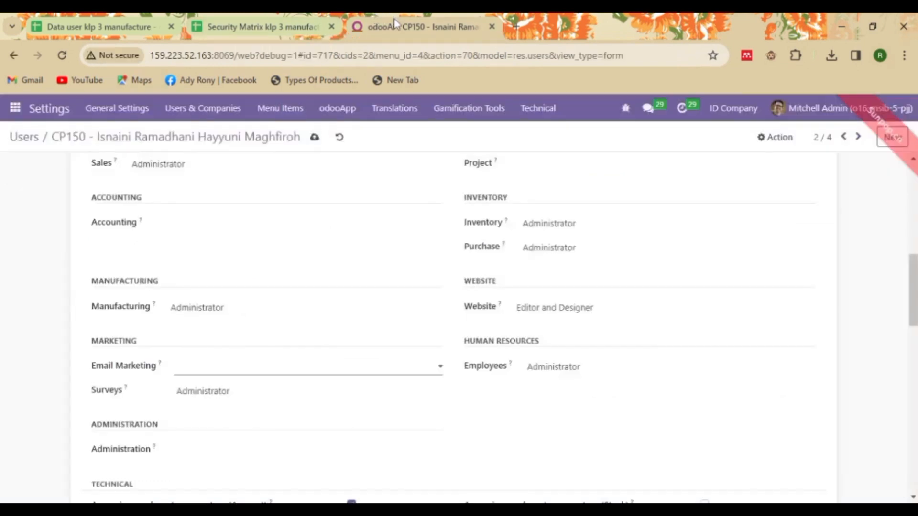
click(268, 391)
click(268, 405)
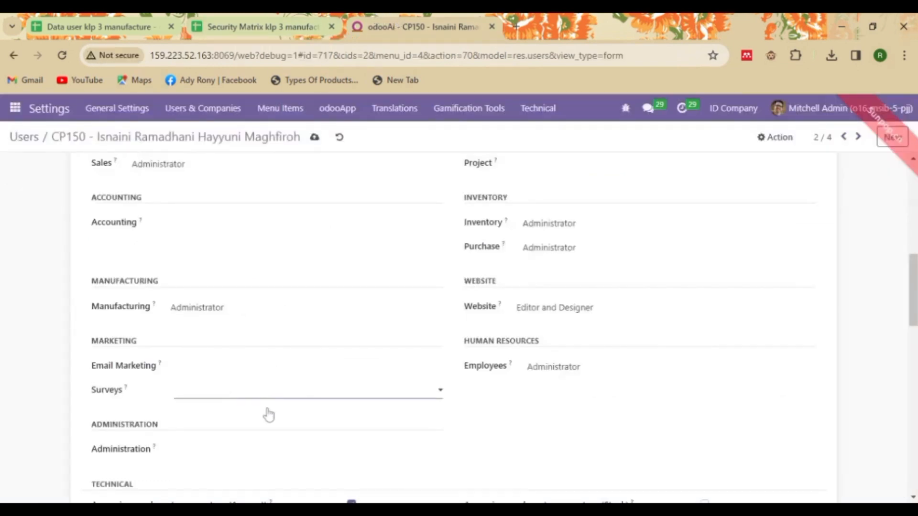
scroll(914, 309, up, 10)
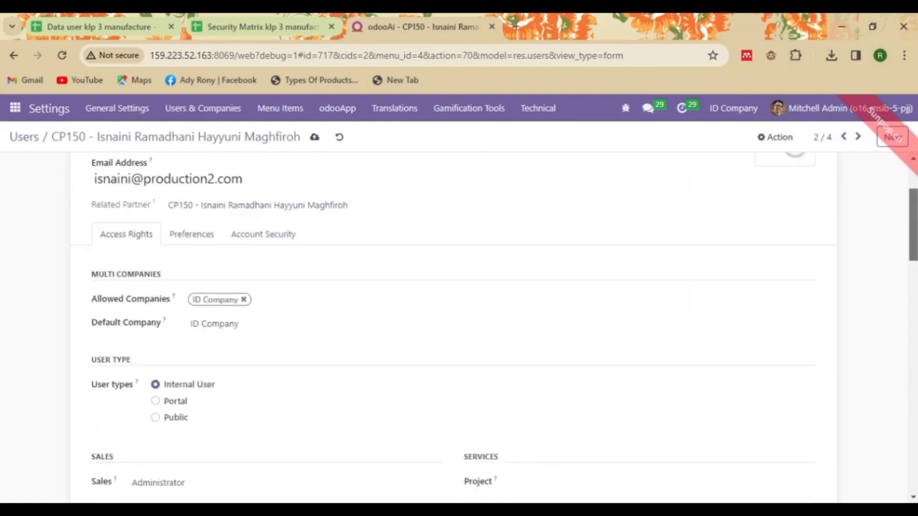
click(248, 23)
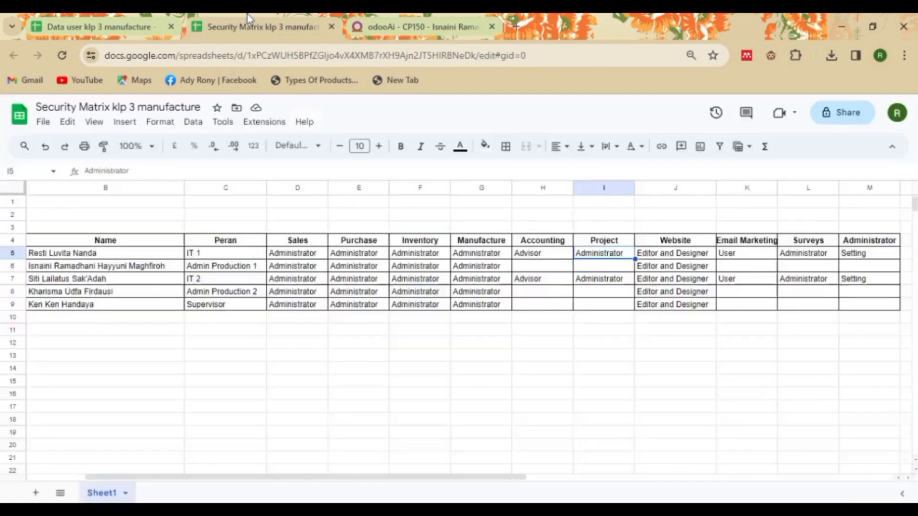
click(414, 13)
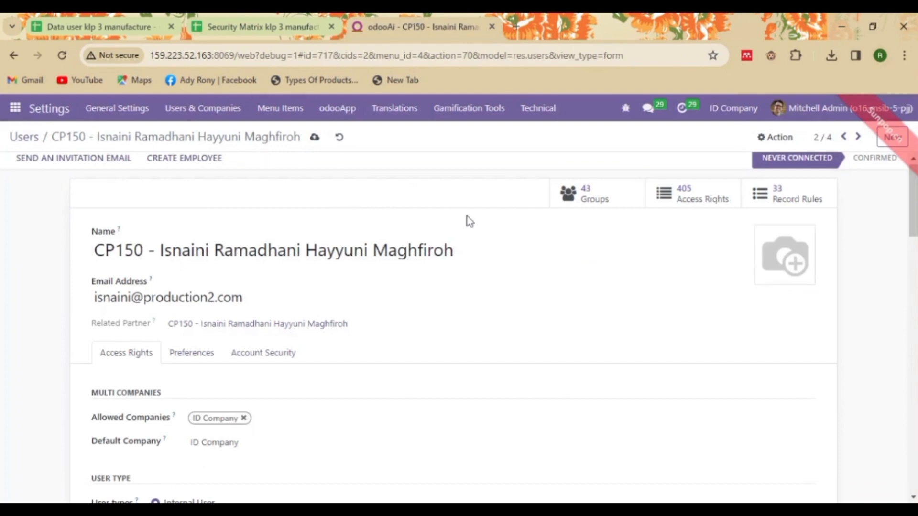
click(311, 139)
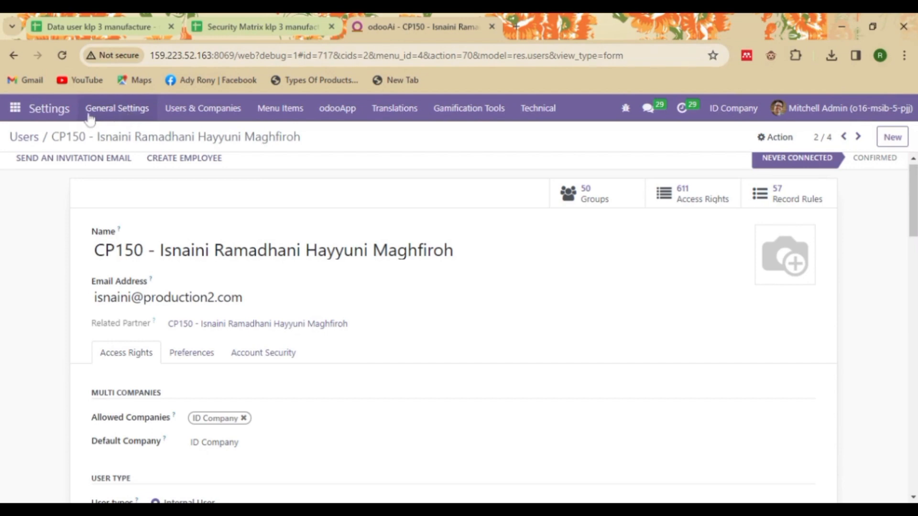
Step: Back in Users, replace the old filter with a name search for the next user
click(30, 140)
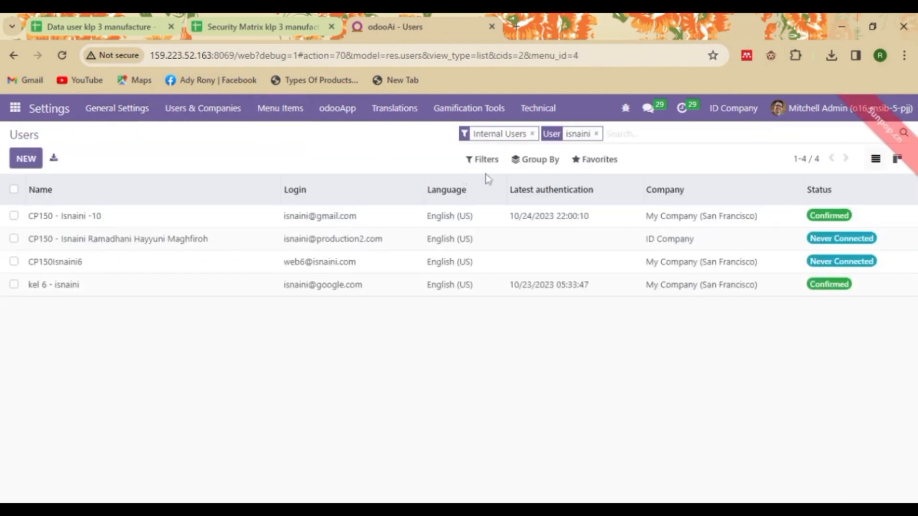
click(597, 134)
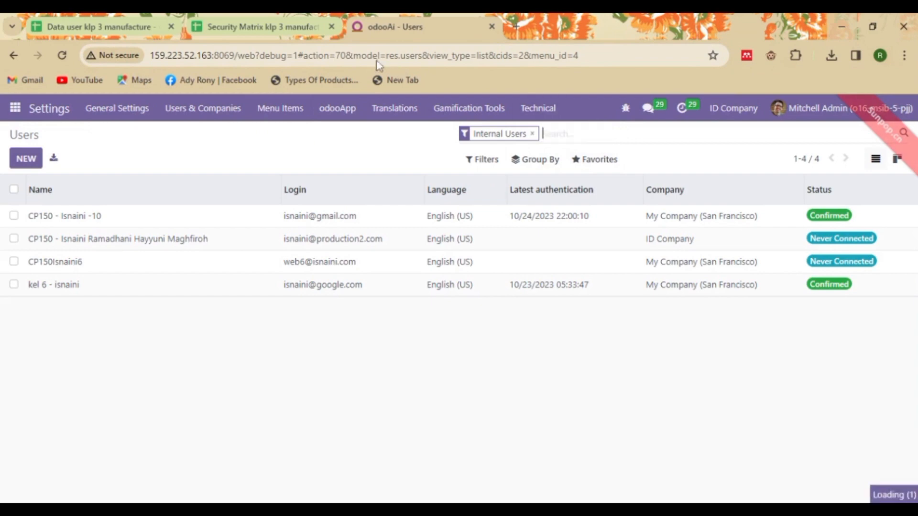
text(siti)
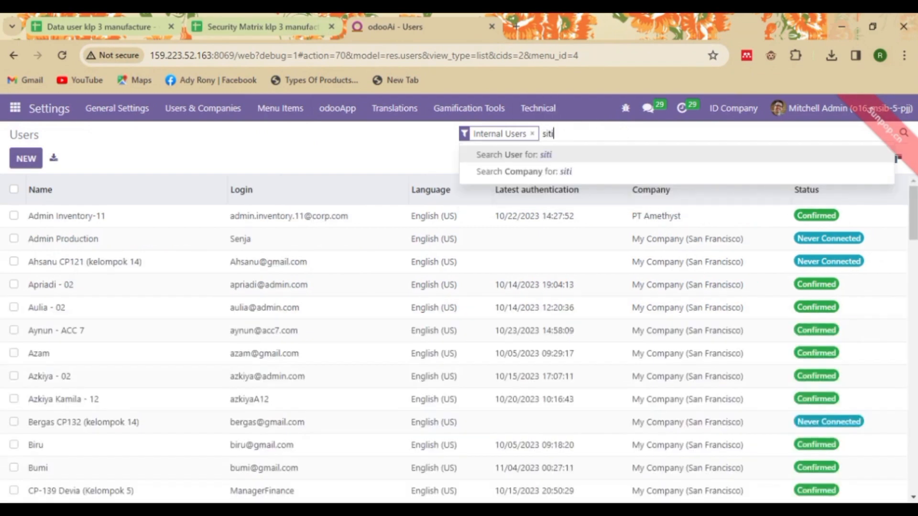
key(Return)
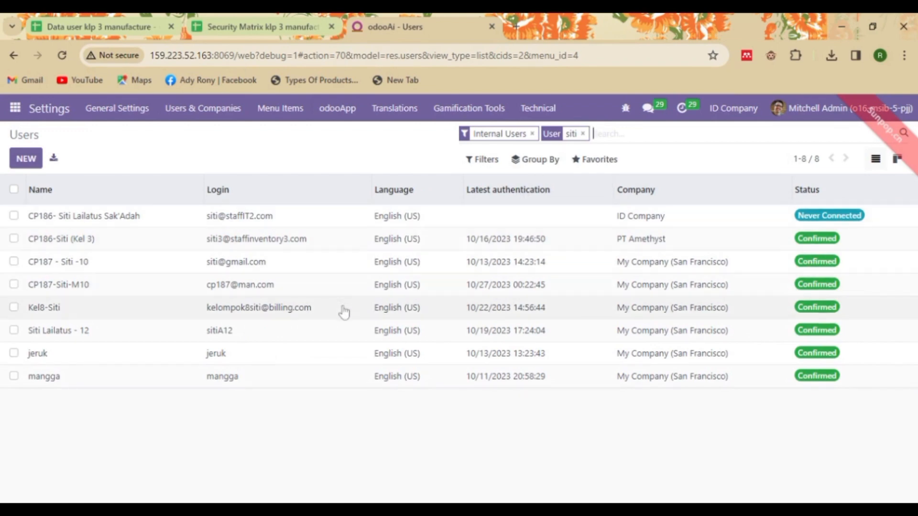
Step: Review the IT 2 member's access levels in the security matrix, including Accounting Advisor
click(258, 19)
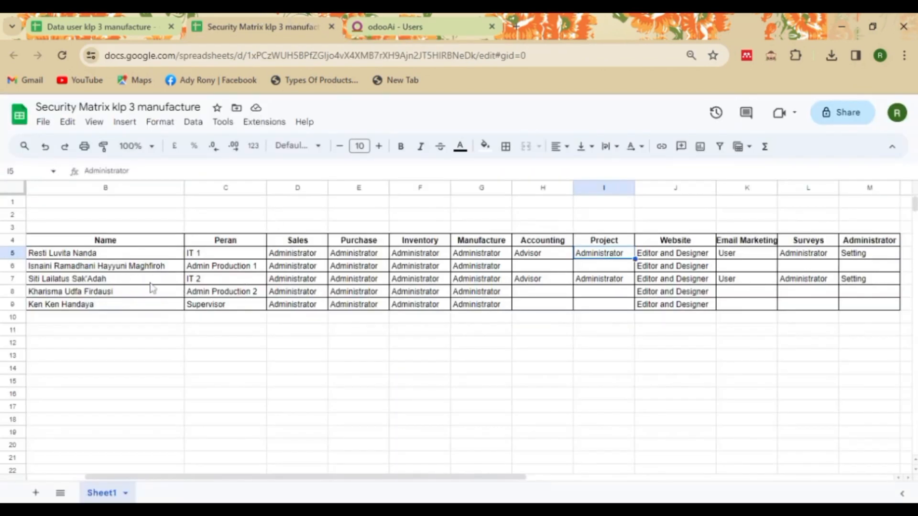
click(216, 280)
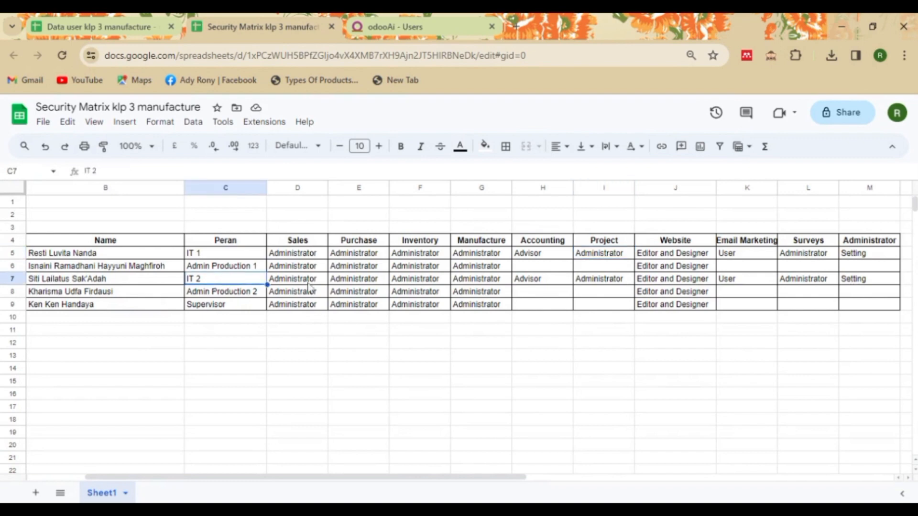
click(308, 284)
click(378, 284)
click(440, 285)
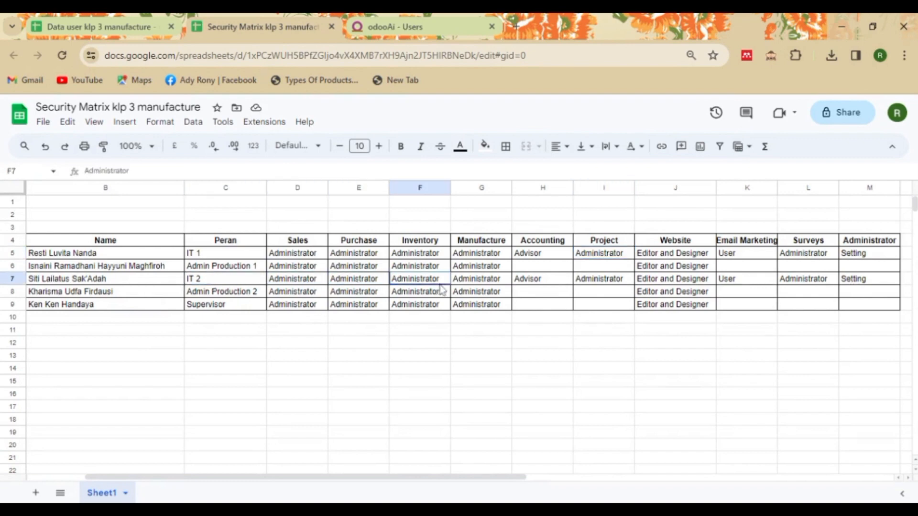
click(531, 285)
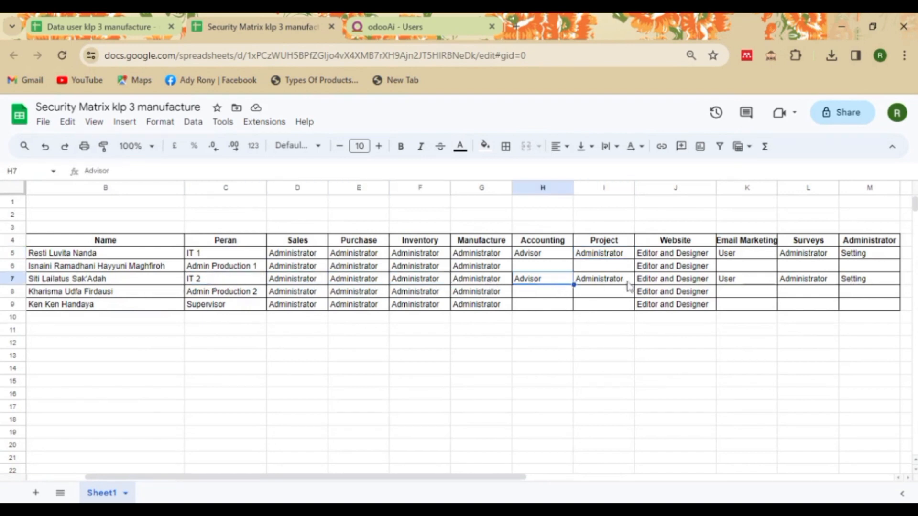
click(400, 16)
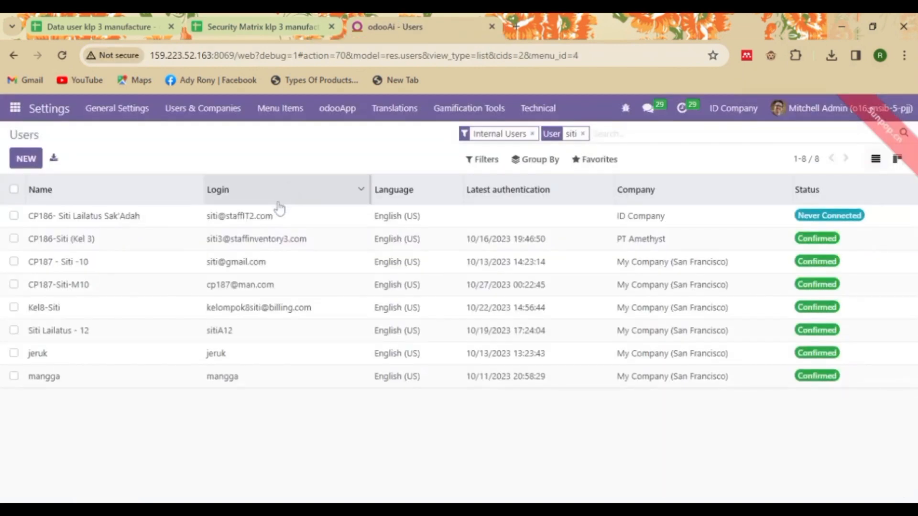
Step: Open the IT 2 member's record and set Administration to Settings, checking the spreadsheets
click(281, 223)
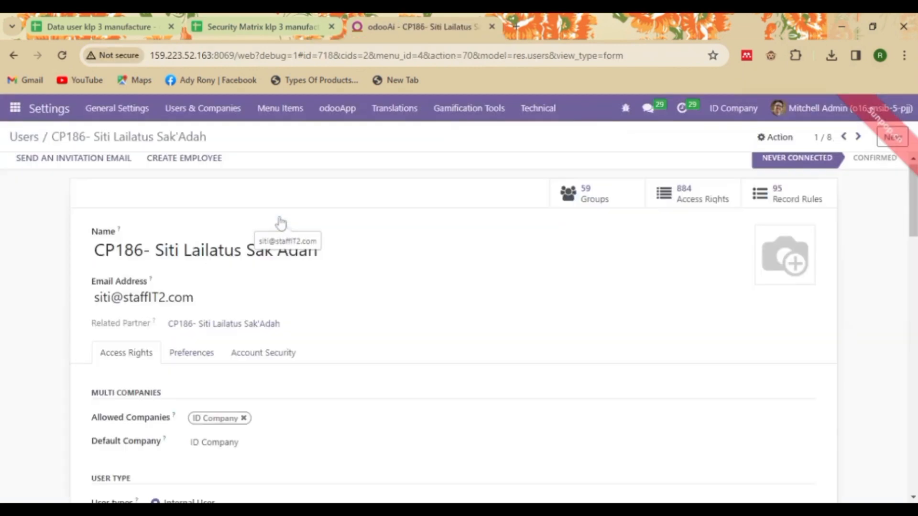
scroll(459, 330, down, 10)
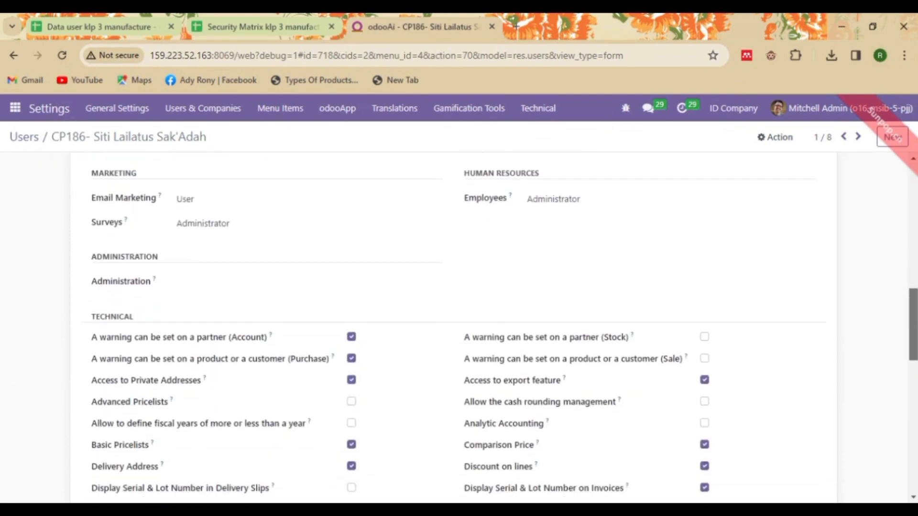
drag(913, 325, 913, 323)
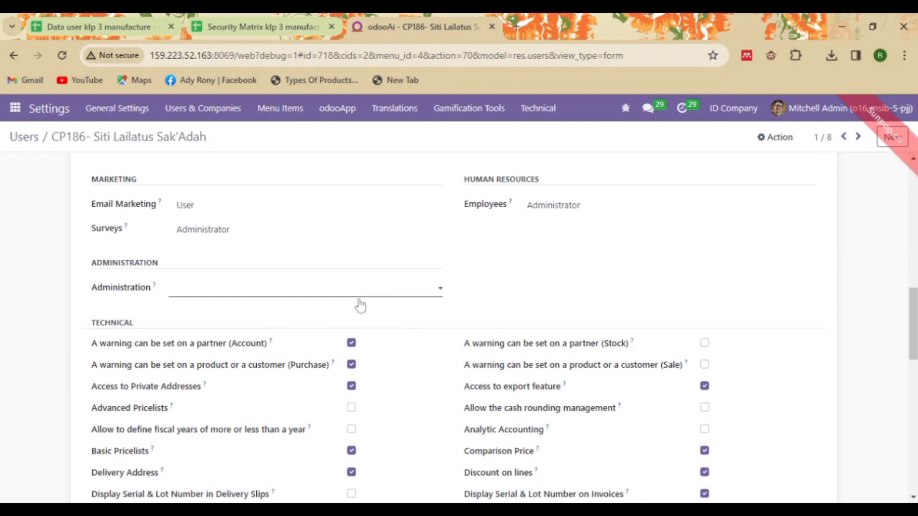
click(360, 330)
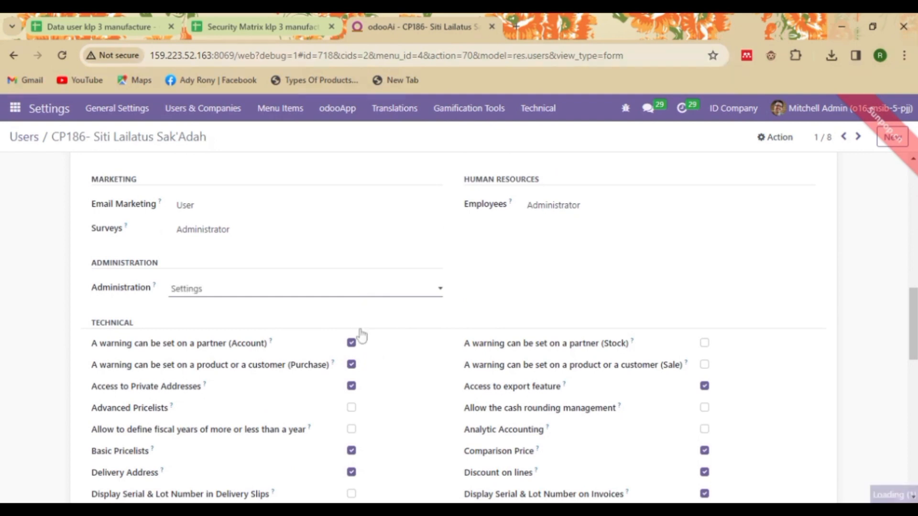
click(128, 19)
click(217, 20)
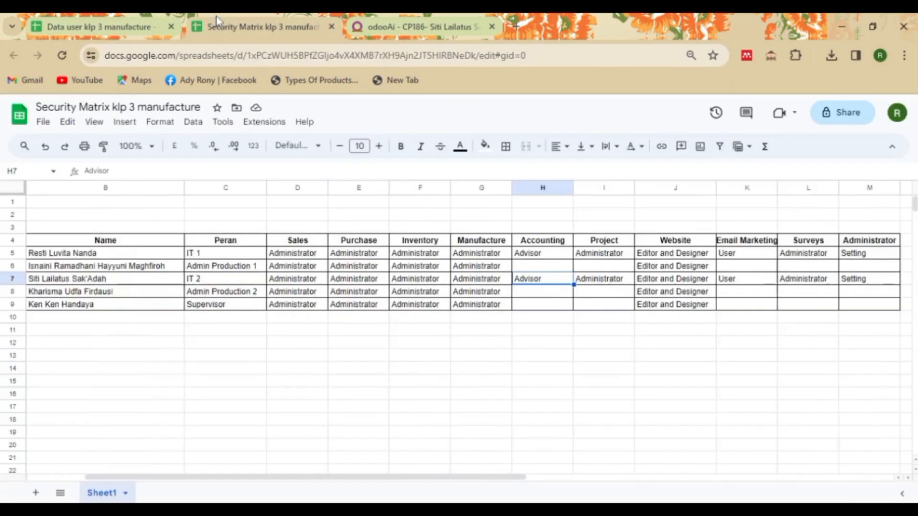
click(449, 19)
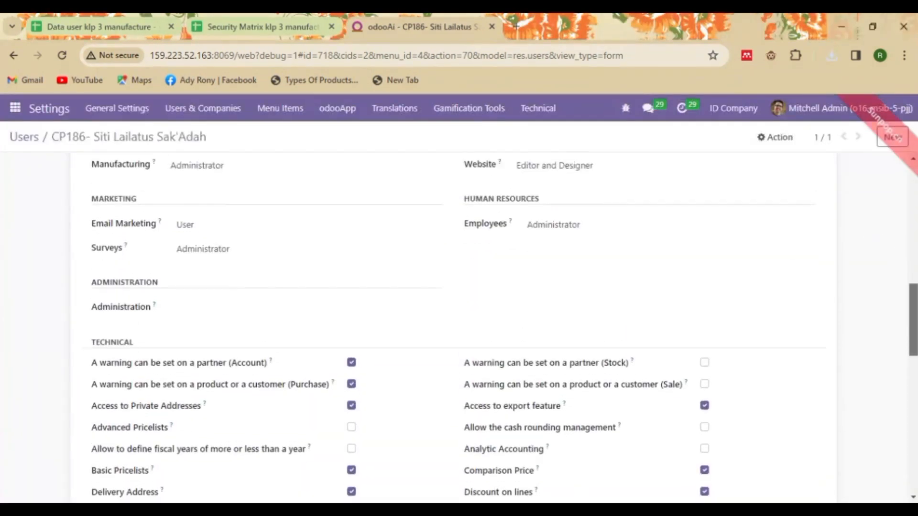
Step: Reapply Settings-level Administration and save, giving 61 groups and 1,049 access rights
scroll(454, 330, up, 1)
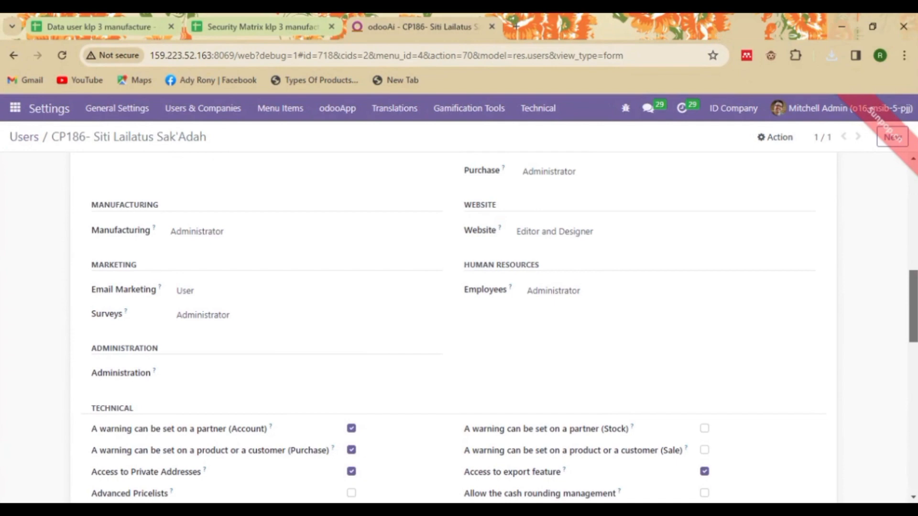
scroll(454, 330, down, 1)
scroll(455, 329, up, 5)
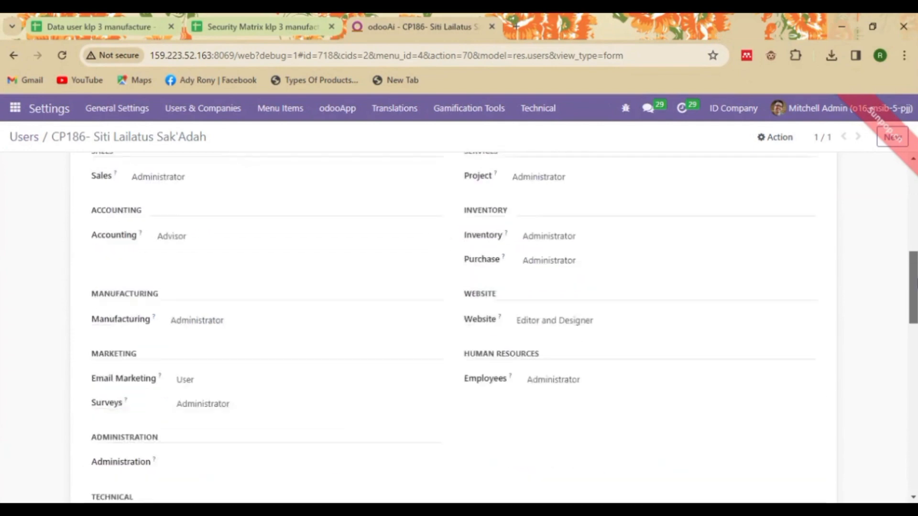
scroll(454, 330, down, 1)
scroll(454, 330, down, 2)
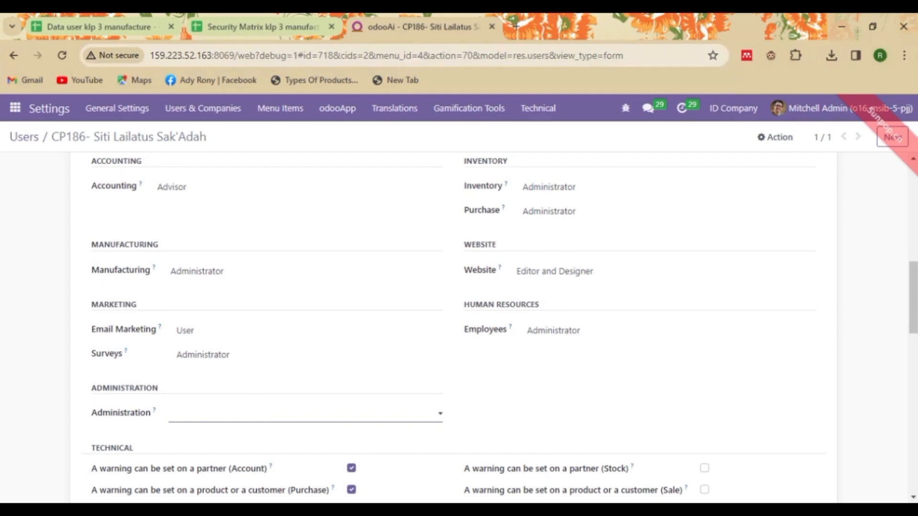
click(343, 448)
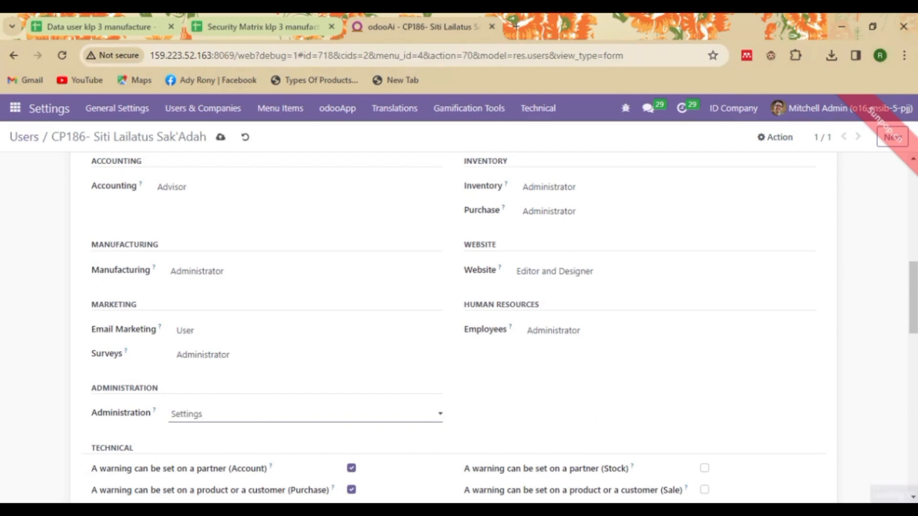
scroll(340, 227, down, 4)
scroll(341, 226, up, 15)
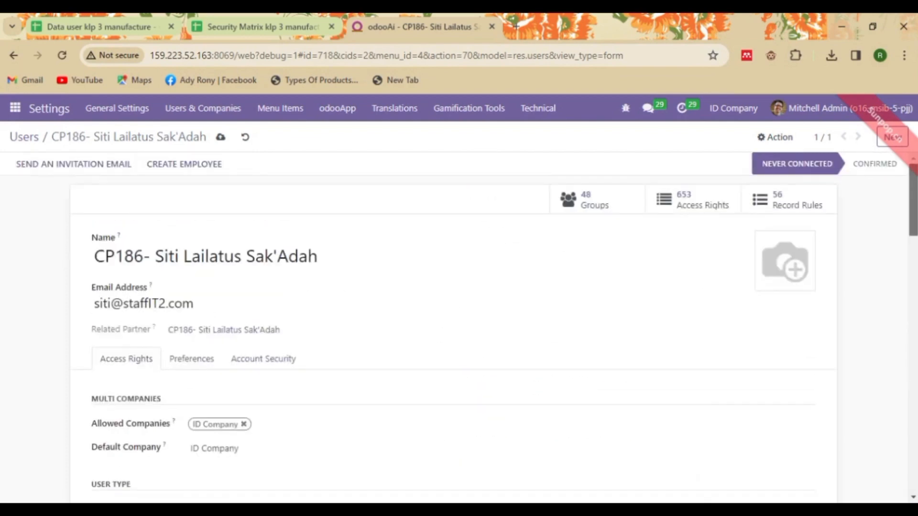
click(220, 138)
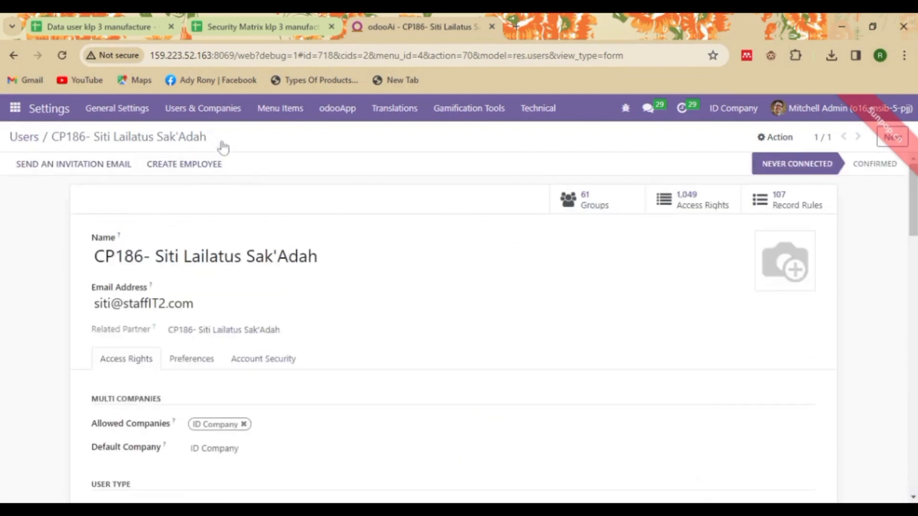
Step: Search users by name, open the Admin Production 2 record, and compare with the Security Matrix
click(26, 140)
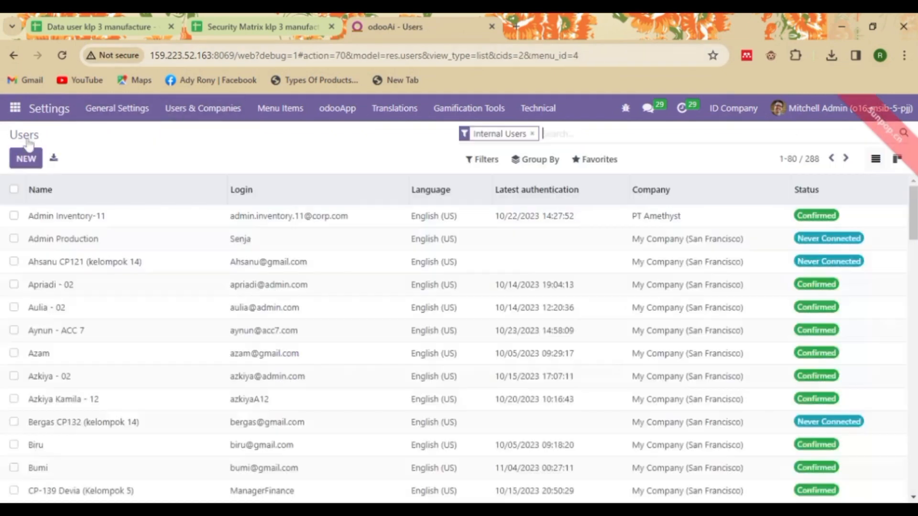
click(271, 14)
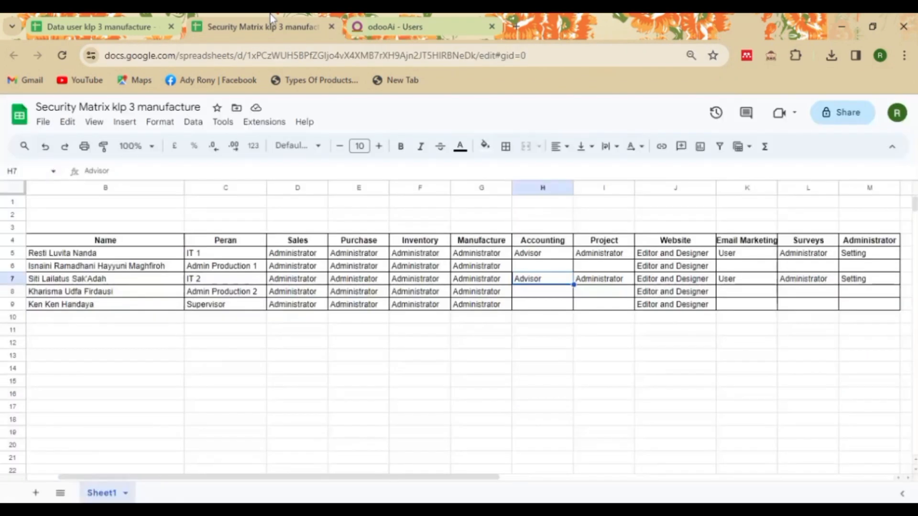
click(386, 21)
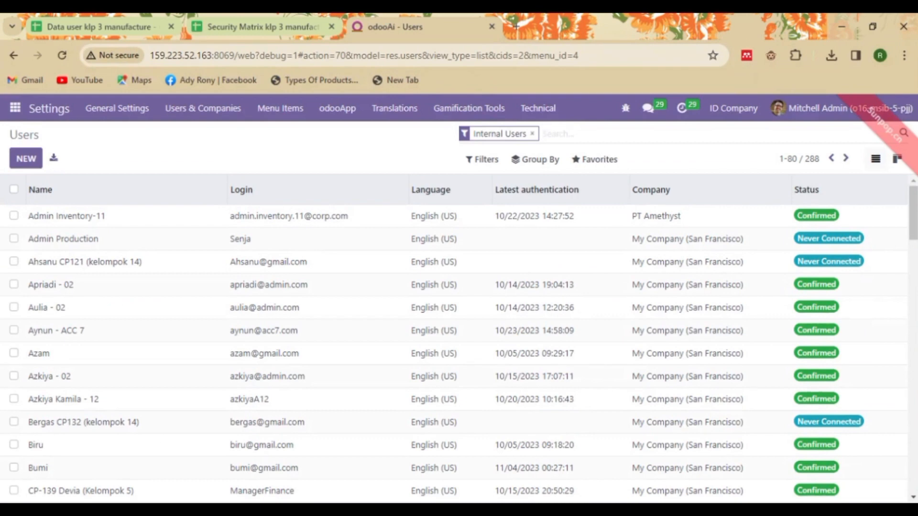
text(kha)
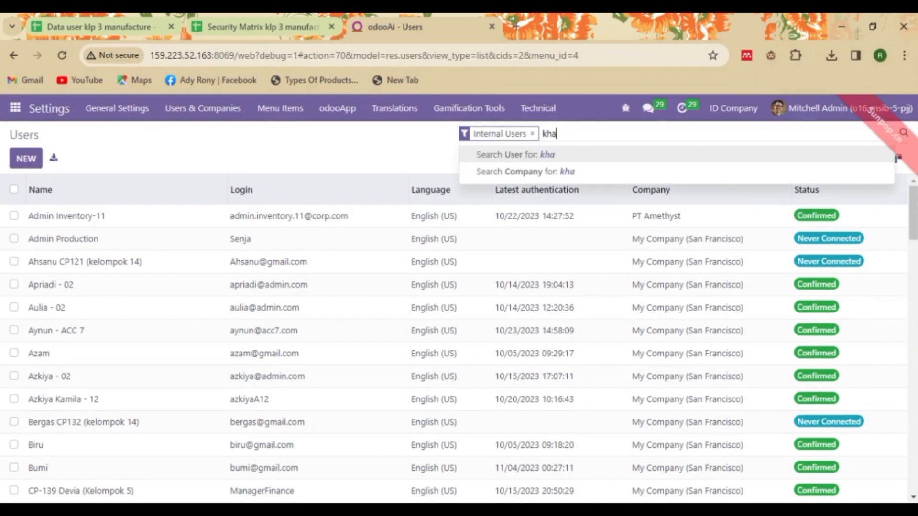
text(risma)
key(Return)
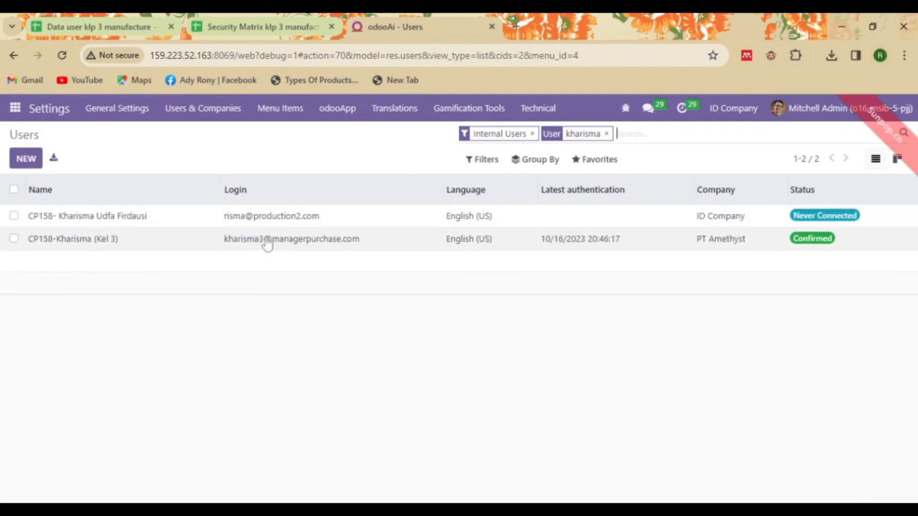
click(275, 220)
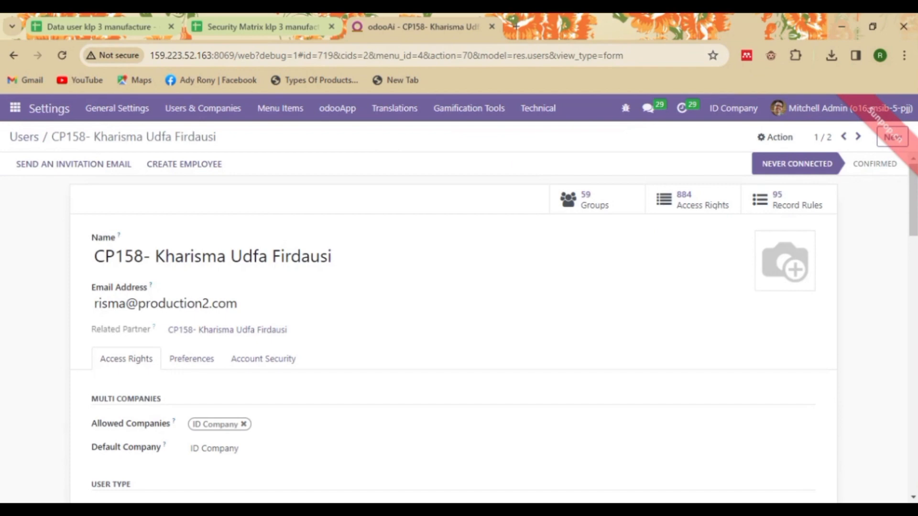
drag(908, 219, 917, 312)
click(895, 234)
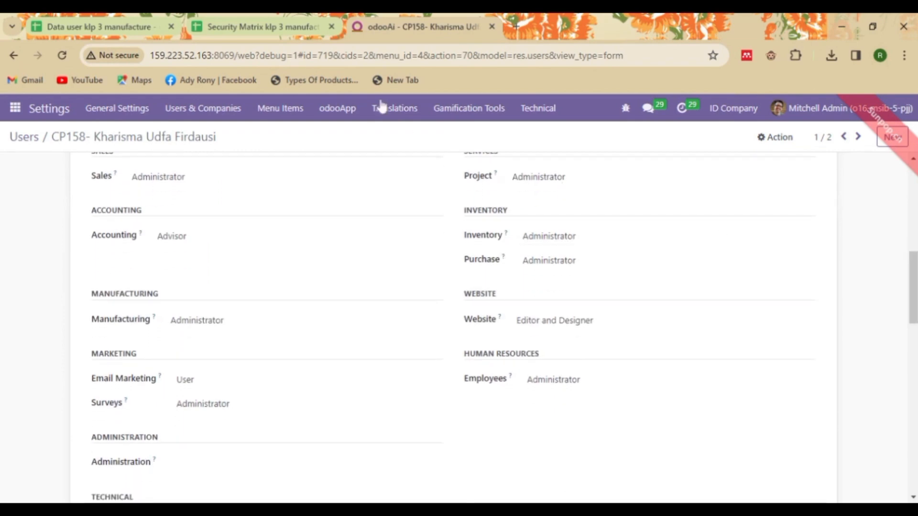
click(285, 19)
Step: Remove the user's Manufacturing and Project access rights
click(380, 24)
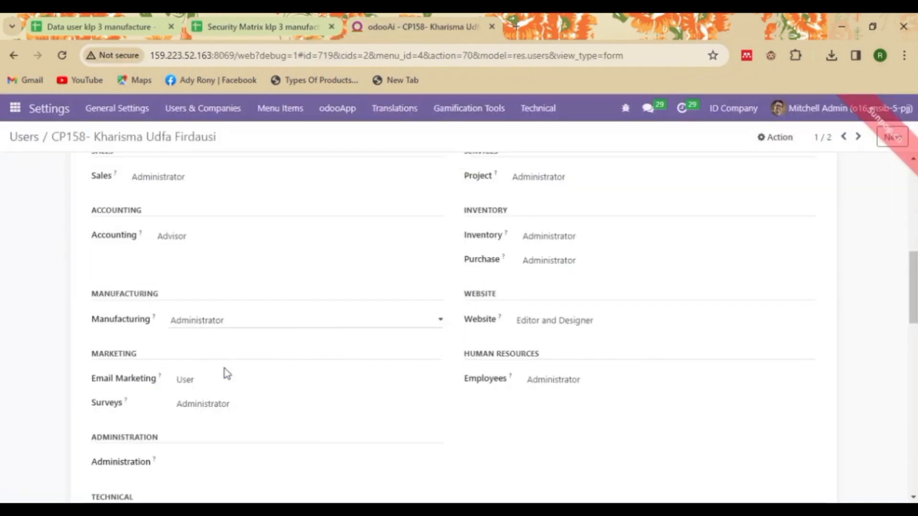
click(261, 335)
click(296, 21)
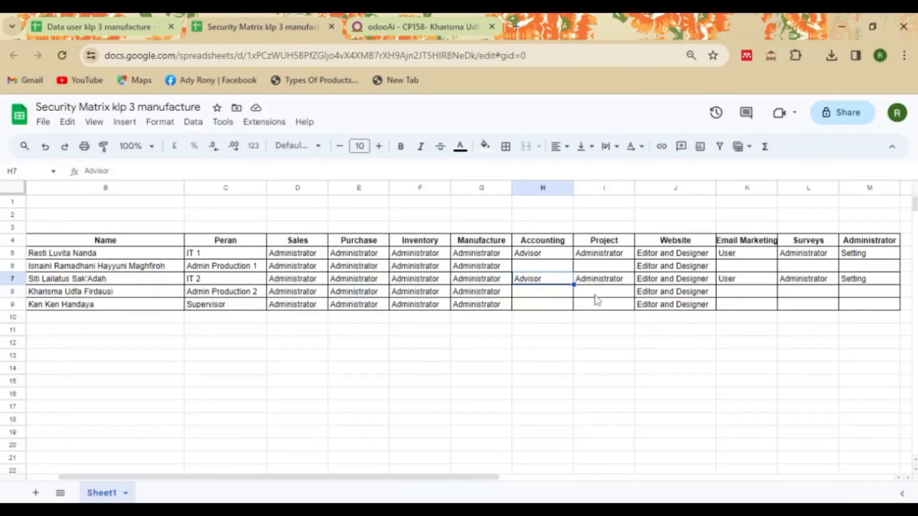
click(395, 14)
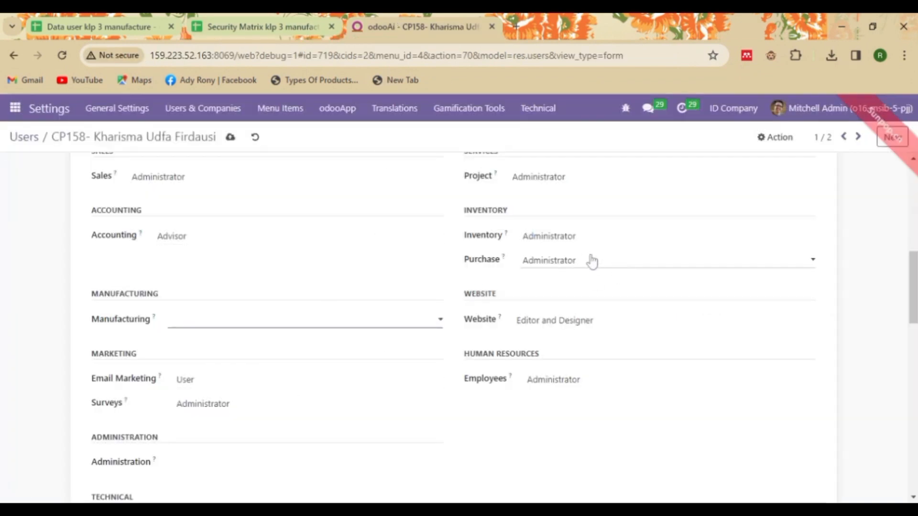
click(572, 178)
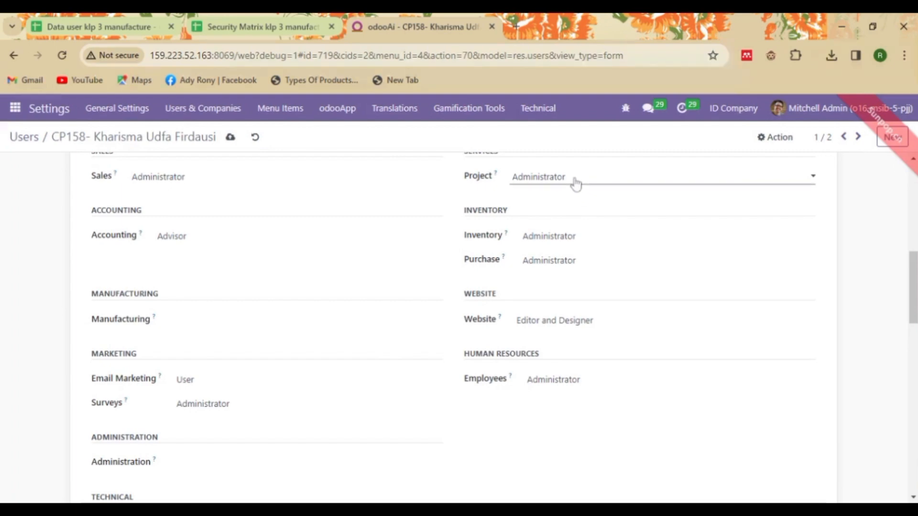
click(572, 186)
Step: Remove Surveys and Email Marketing access, save, and verify against the Security Matrix
click(247, 18)
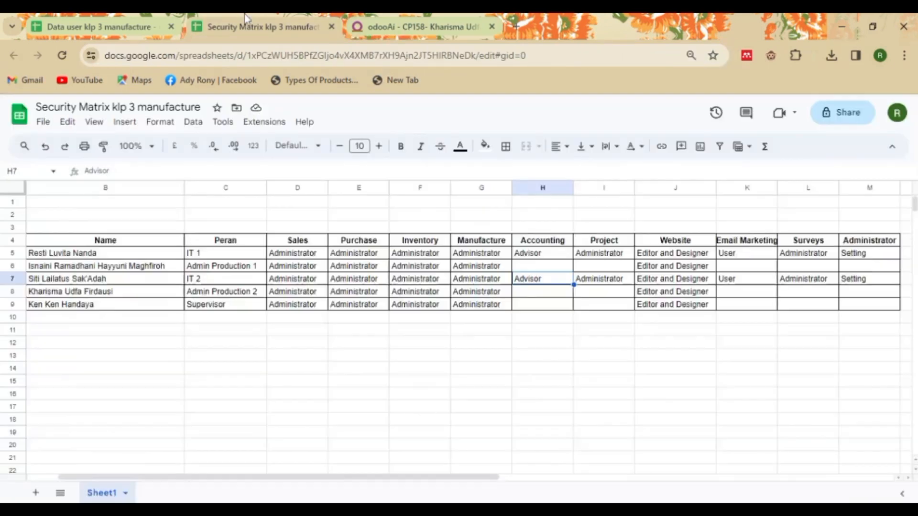
click(397, 22)
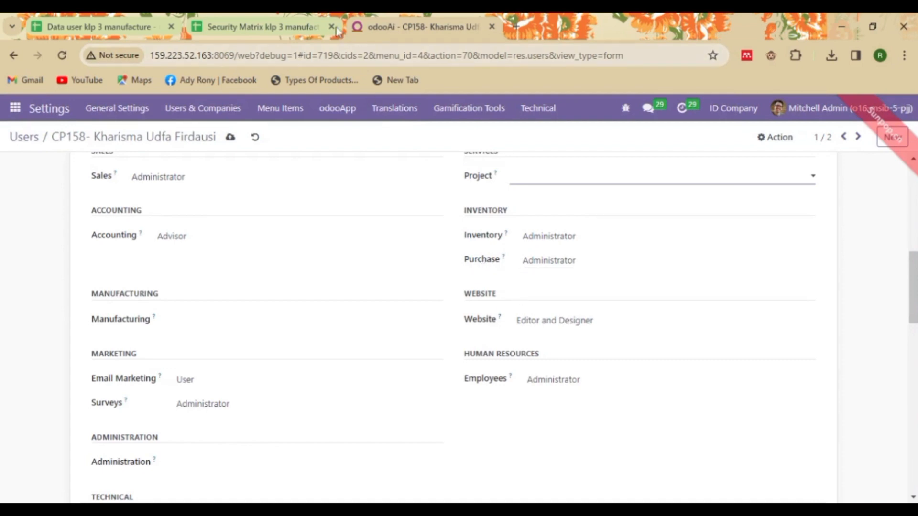
click(281, 22)
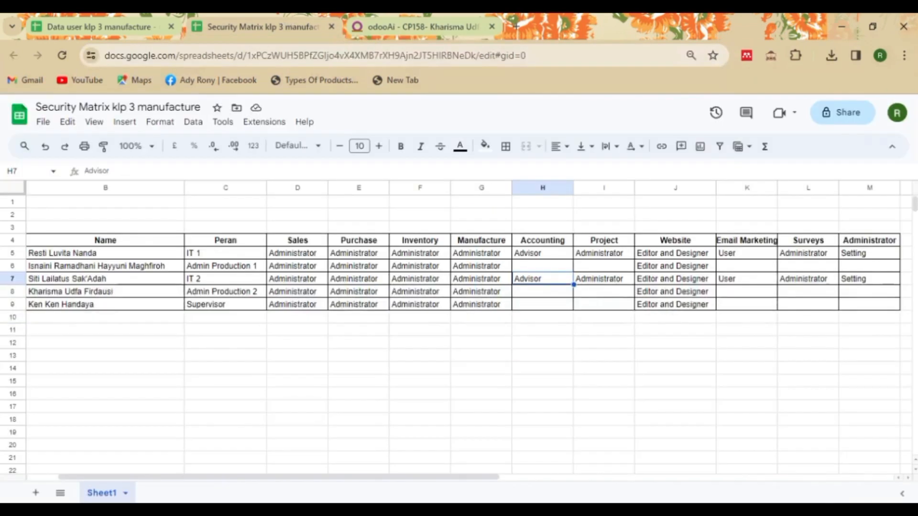
click(447, 25)
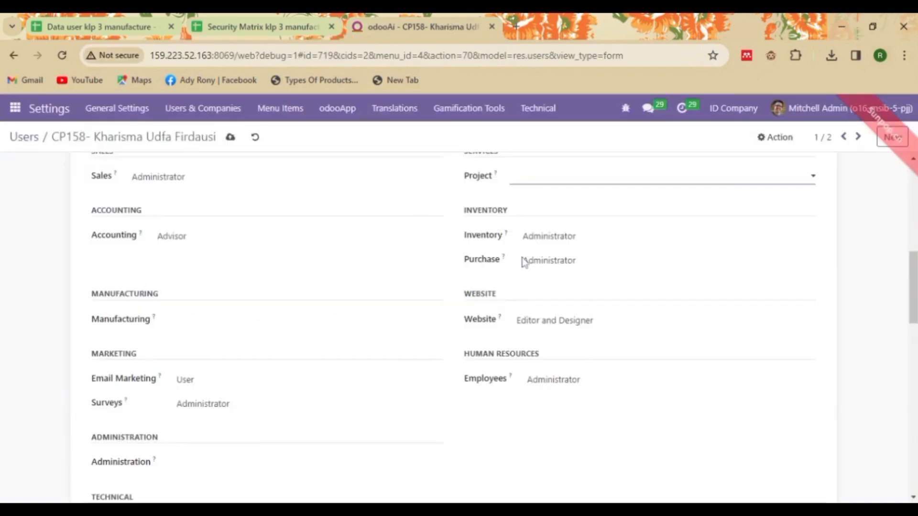
click(248, 411)
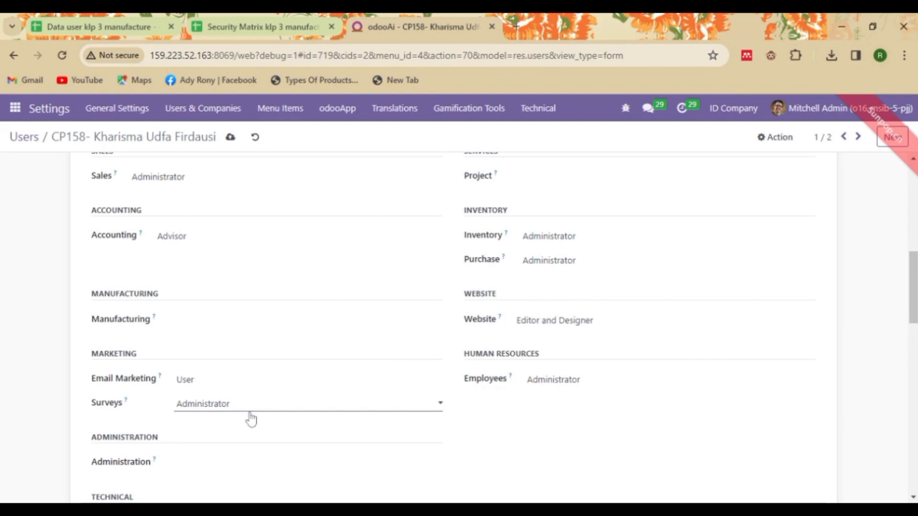
click(250, 415)
click(247, 381)
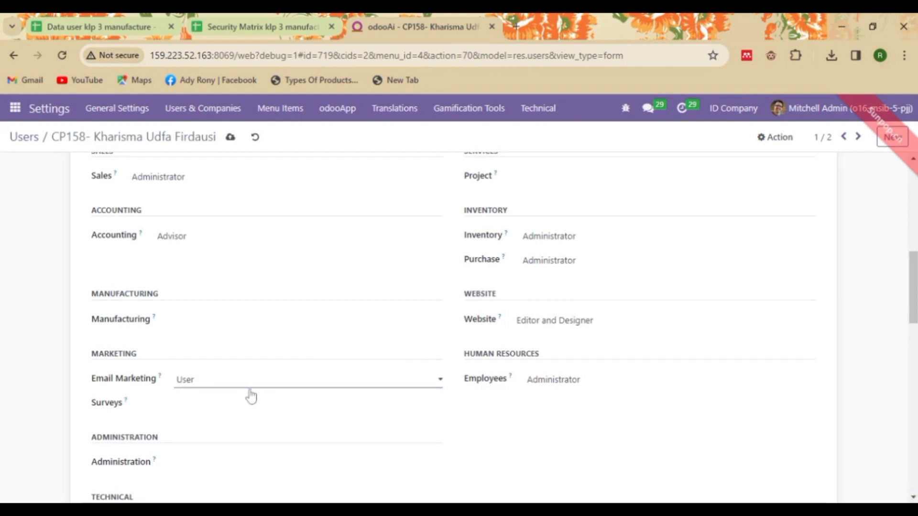
click(251, 397)
drag(913, 287, 913, 198)
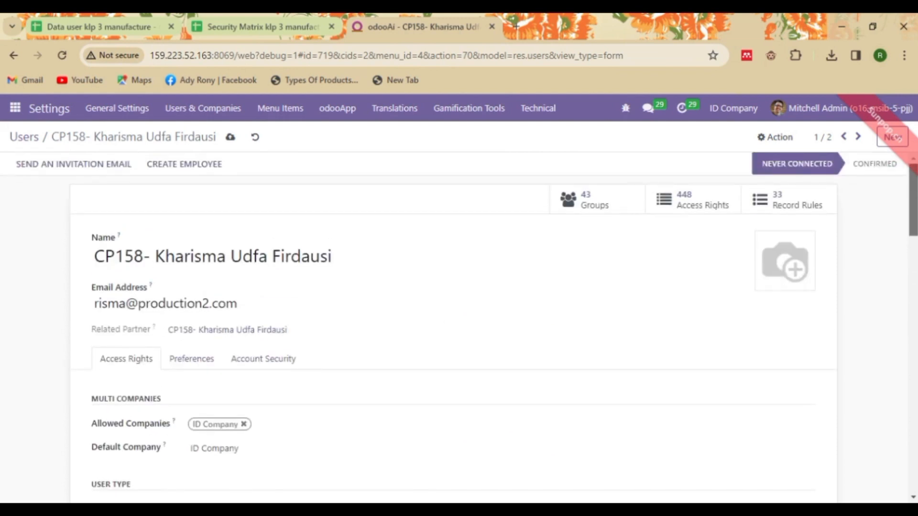
click(234, 138)
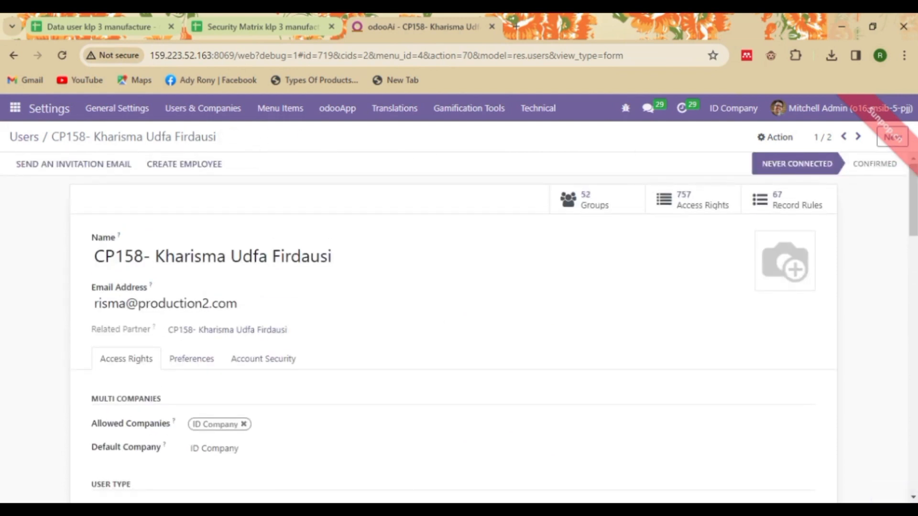
click(246, 28)
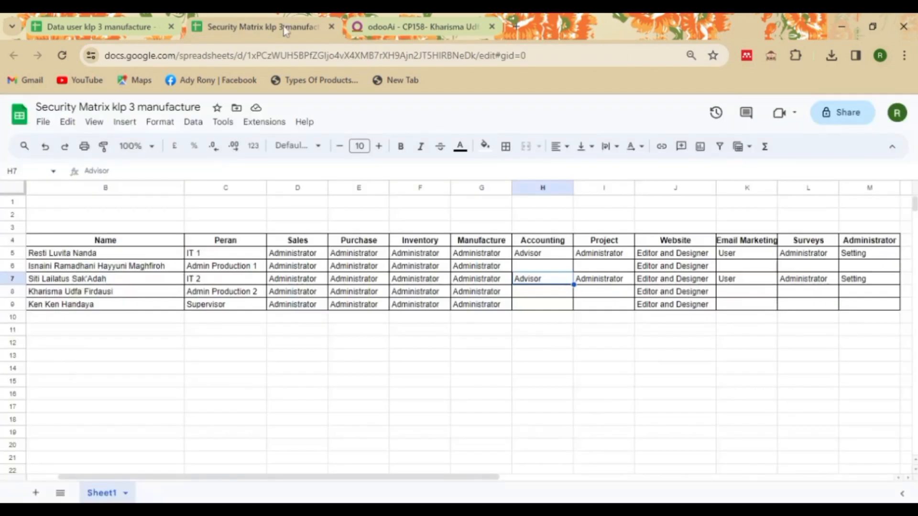
click(395, 16)
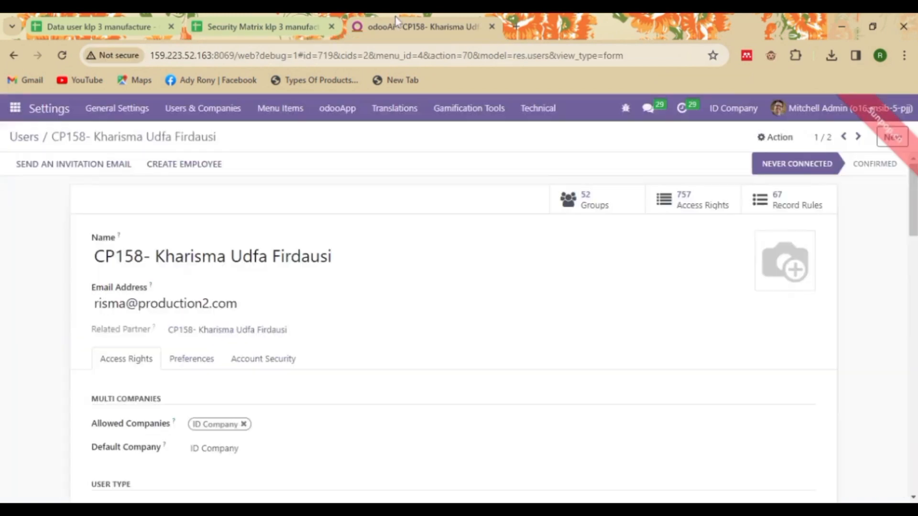
Step: Search the Users list by the supervisor's name and open that user's record
click(29, 141)
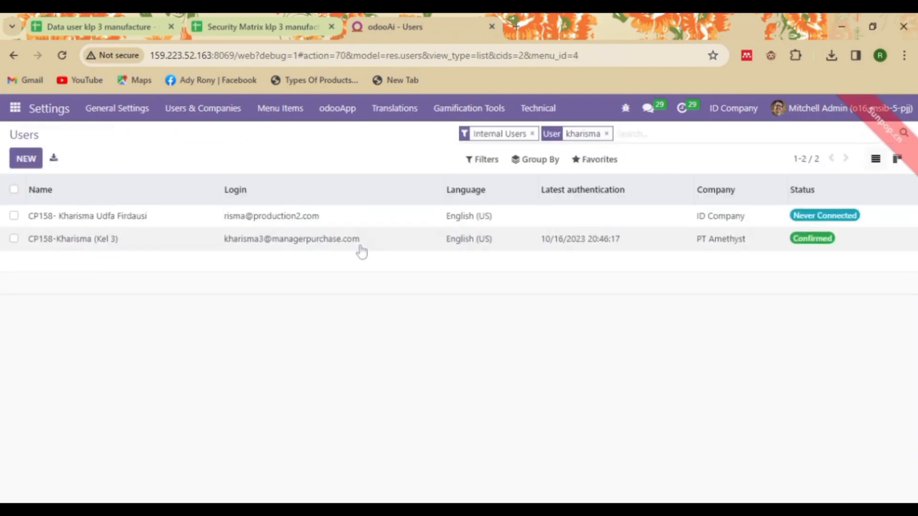
click(607, 134)
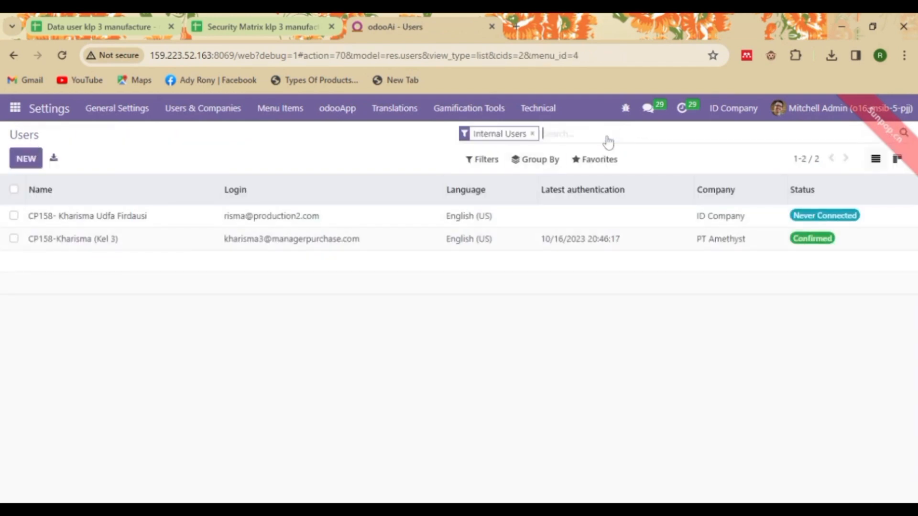
text(ker ker)
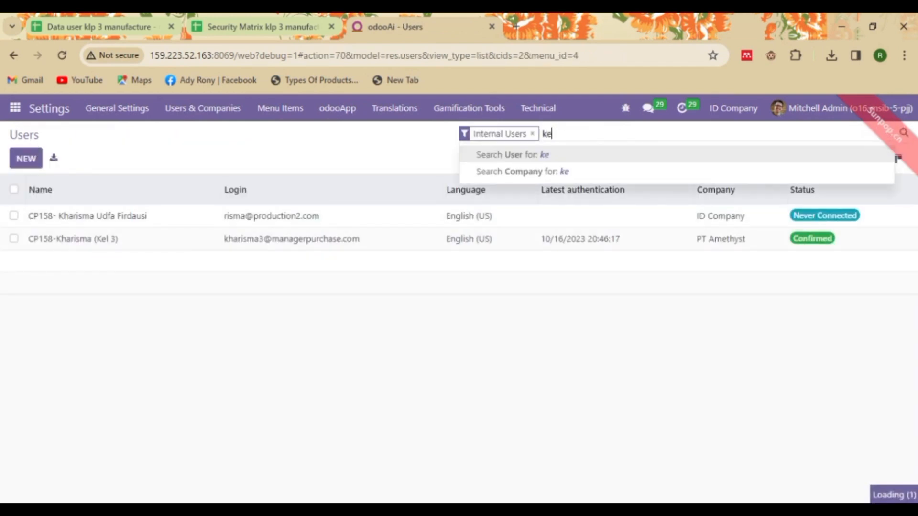
key(Return)
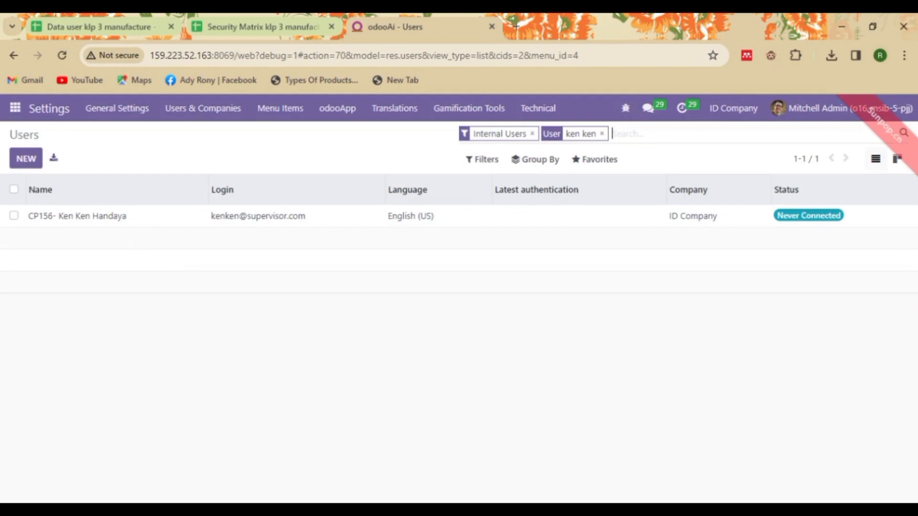
click(344, 222)
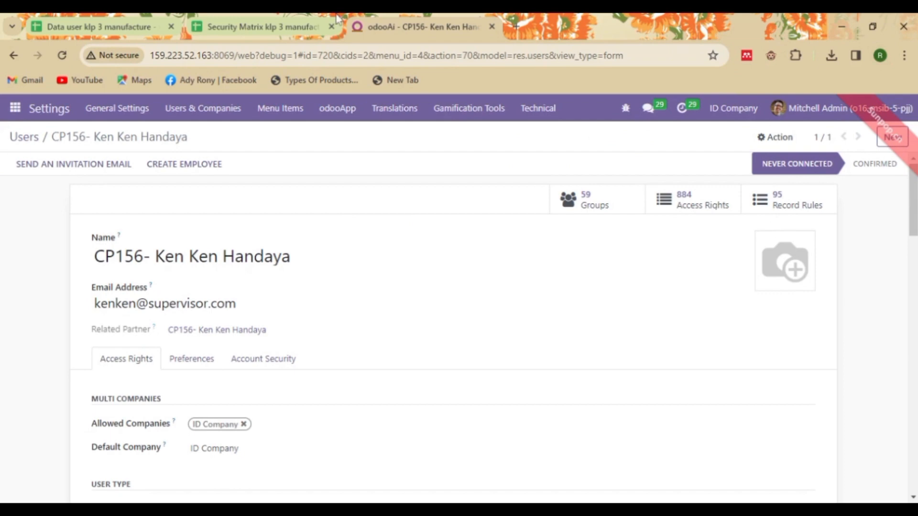
Step: Check the supervisor's Accounting, Project, Email Marketing and Surveys permissions in the Security Matrix spreadsheet
click(276, 18)
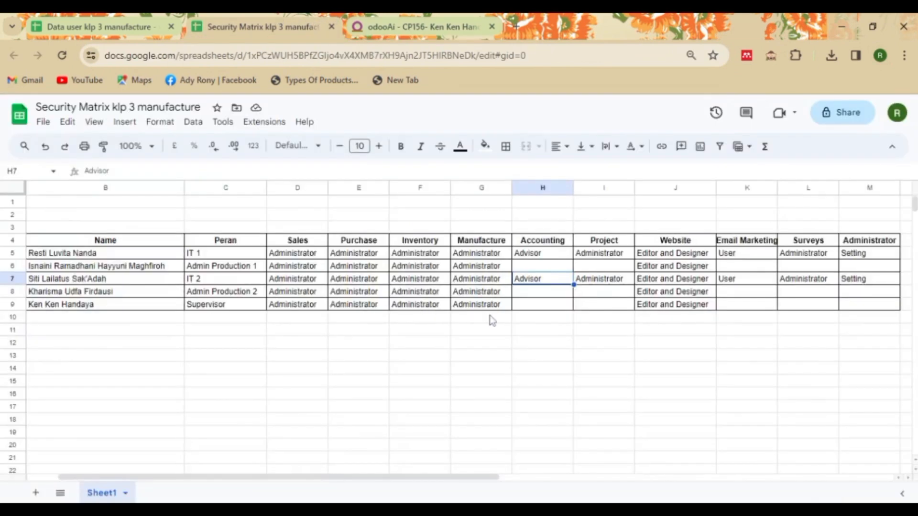
click(530, 306)
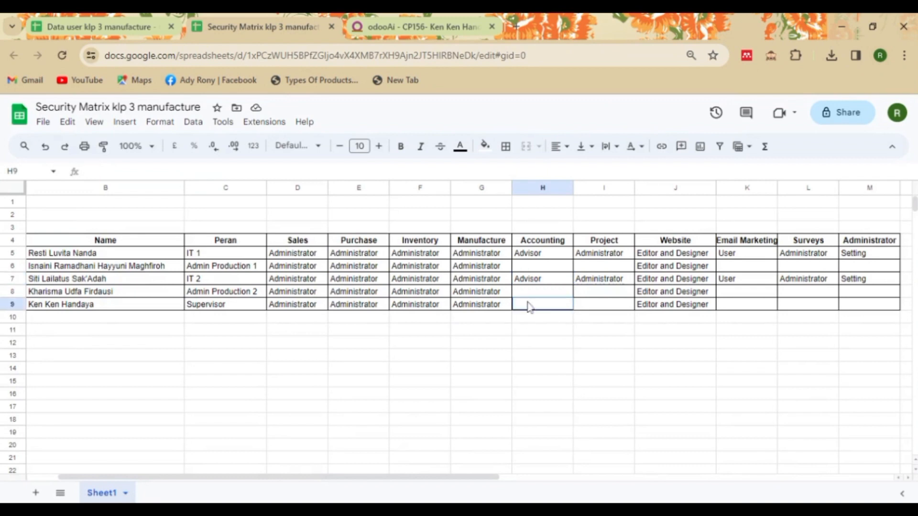
click(592, 311)
click(740, 311)
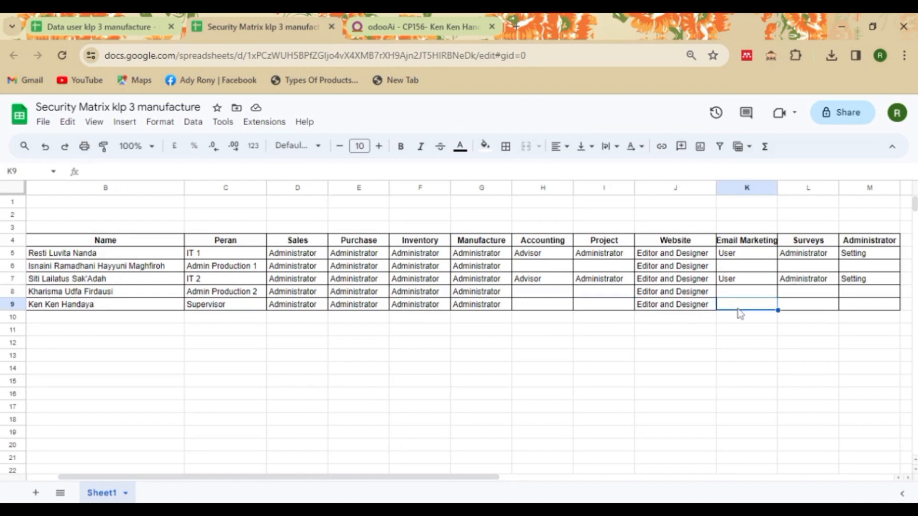
click(792, 311)
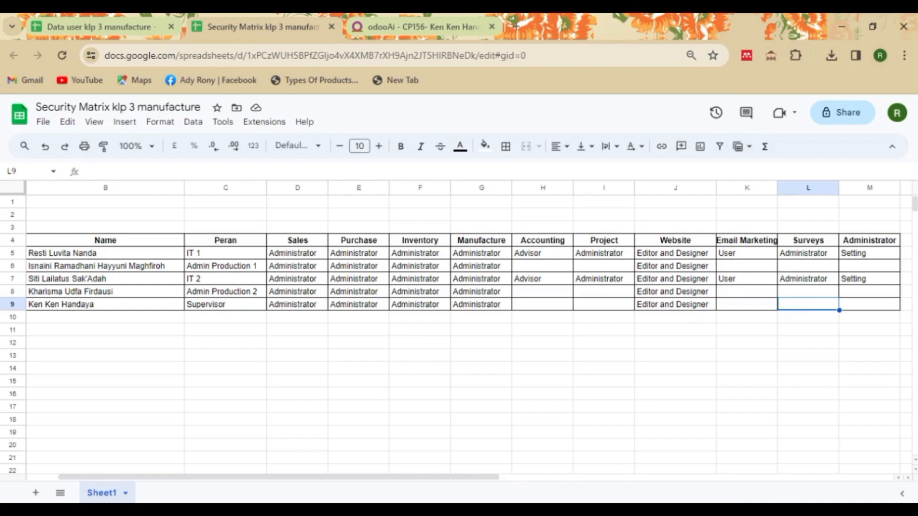
Step: Clear the supervisor's Email Marketing and Surveys access levels in the Access Rights tab
click(382, 29)
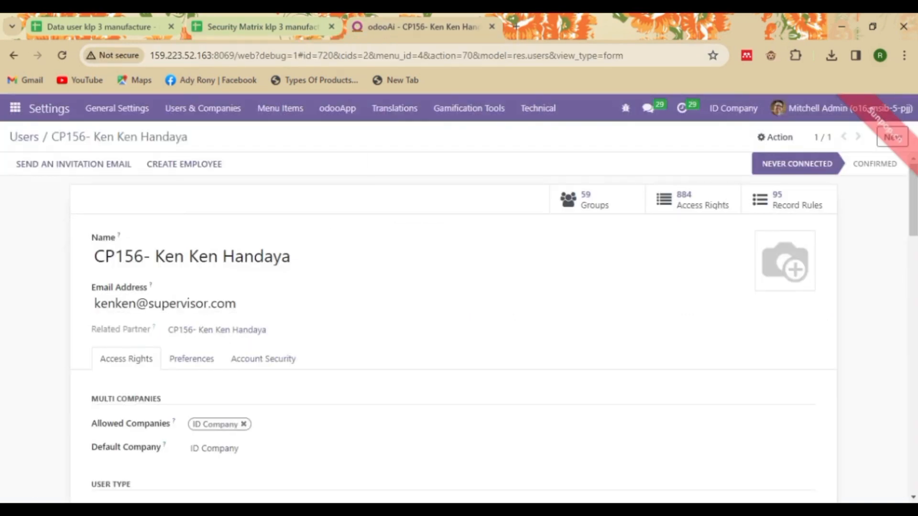
scroll(459, 328, down, 10)
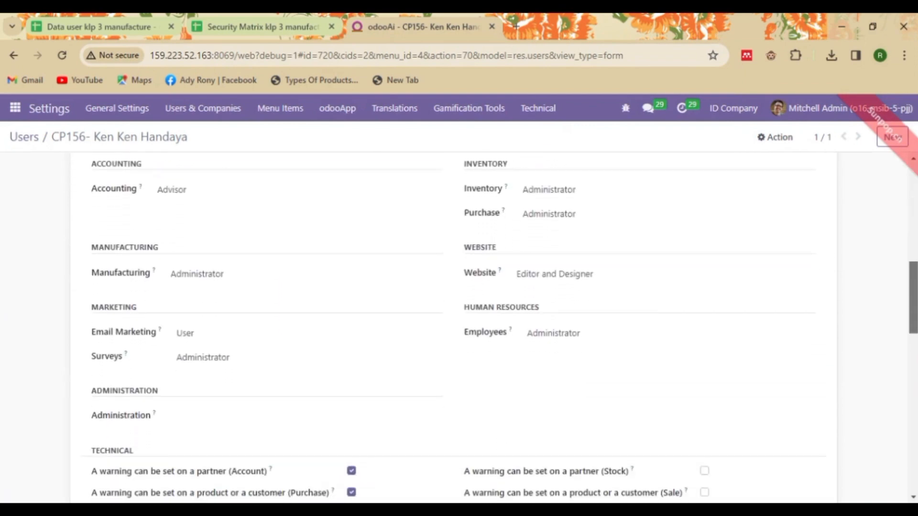
click(311, 334)
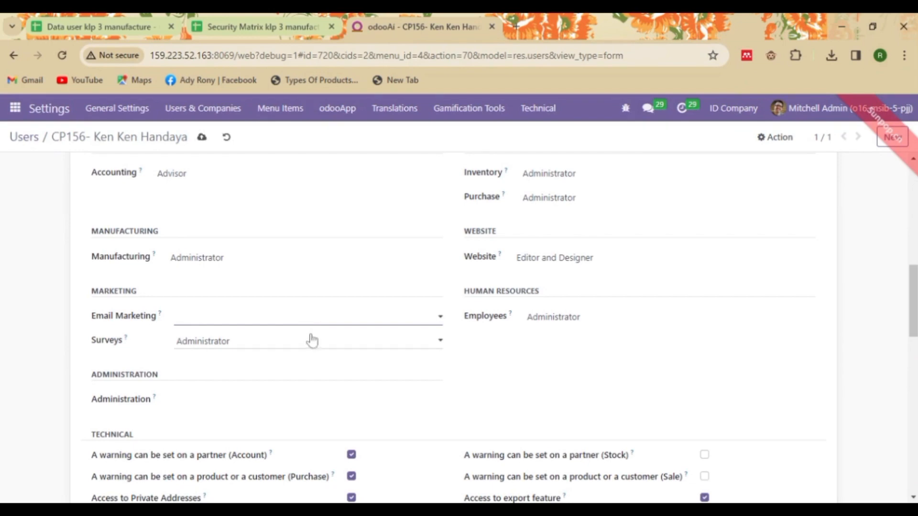
click(313, 344)
click(313, 348)
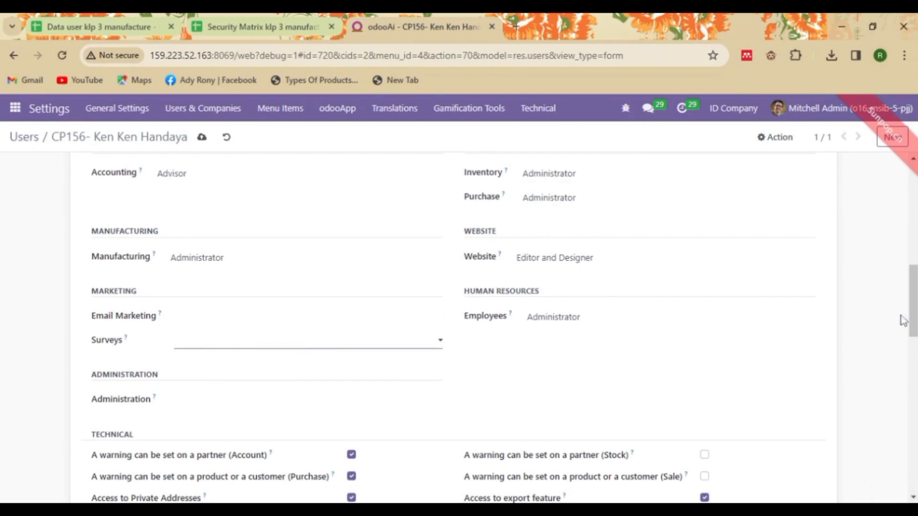
Step: Set Accounting access to Auditor, clear Project access, and verify against the security matrix
scroll(396, 365, up, 3)
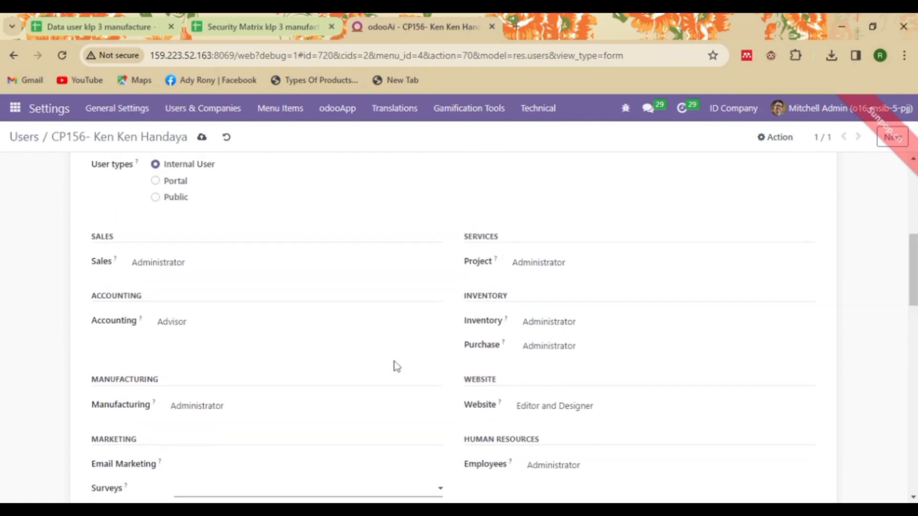
click(364, 329)
click(361, 342)
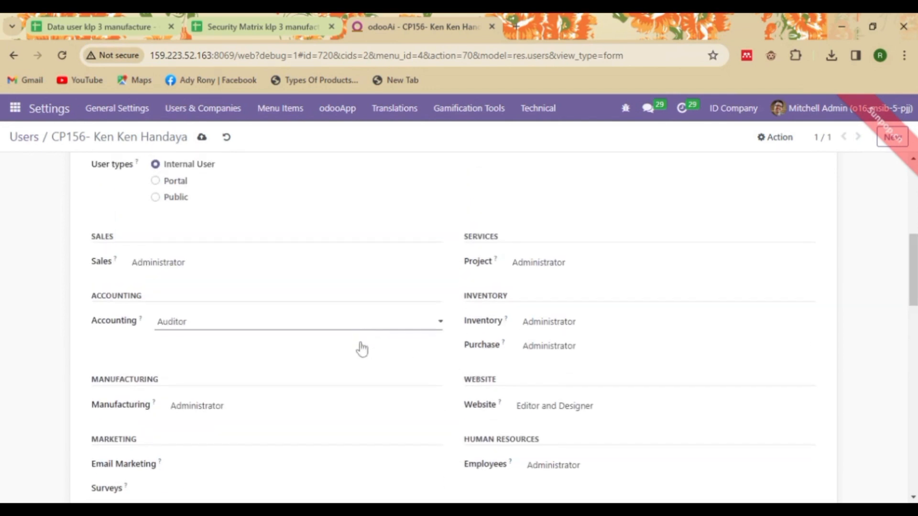
click(549, 267)
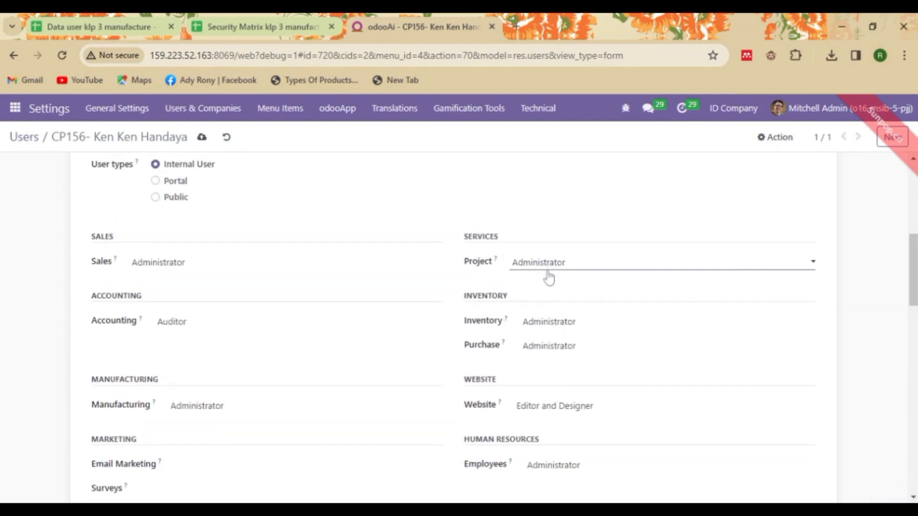
click(549, 275)
click(243, 23)
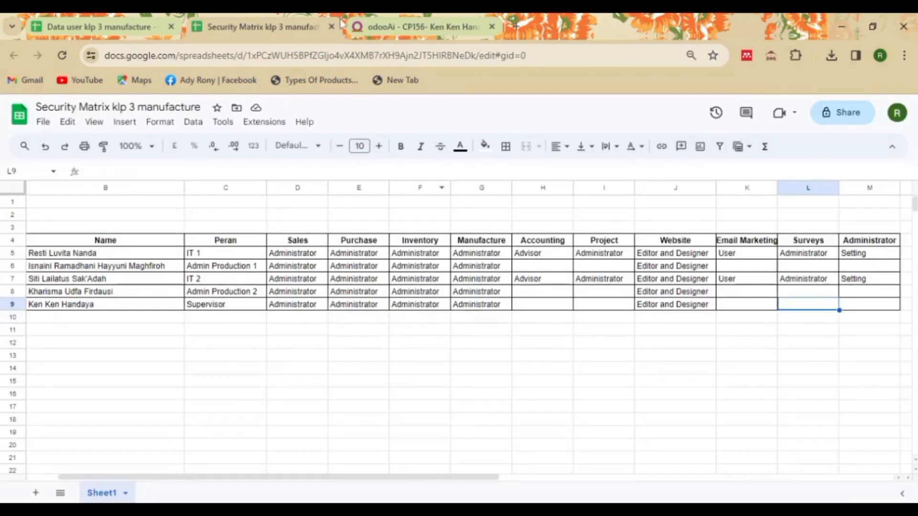
click(407, 15)
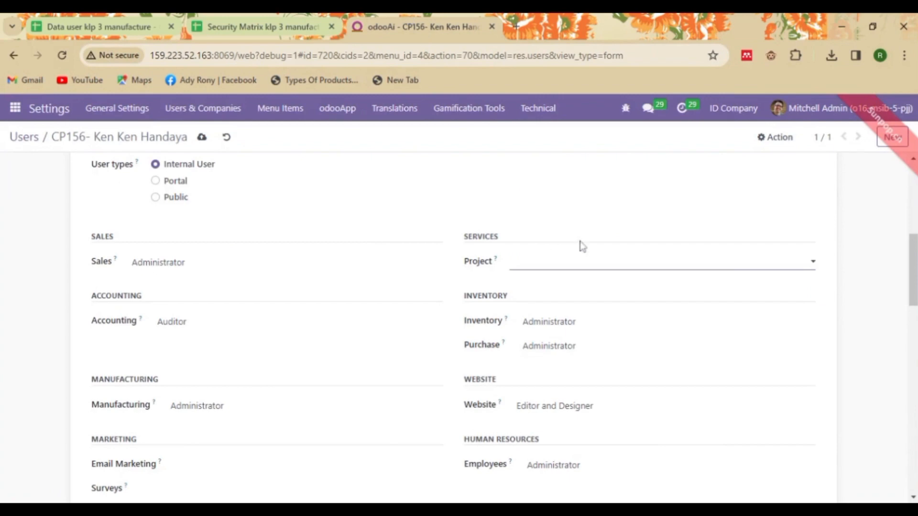
scroll(742, 152, up, 7)
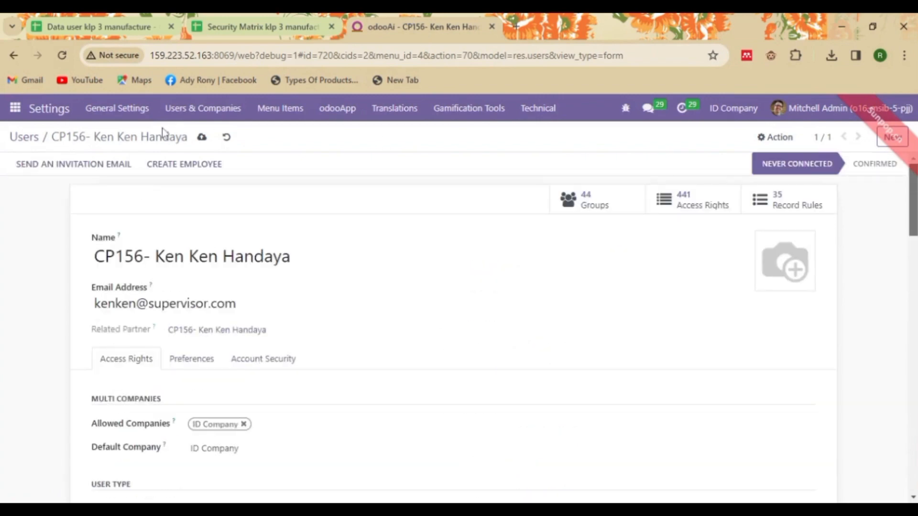
Step: Save the supervisor's reduced access rights, return to the Users list, and consult the login data sheet
click(202, 138)
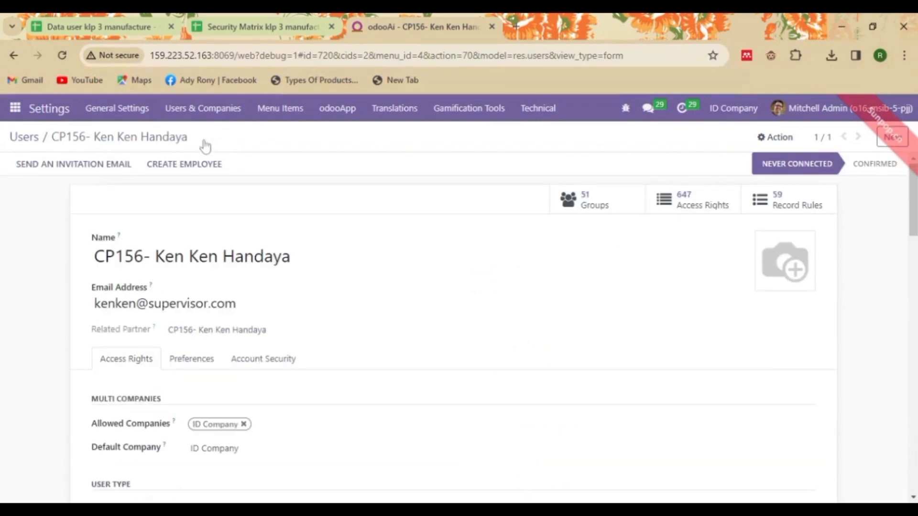
click(176, 113)
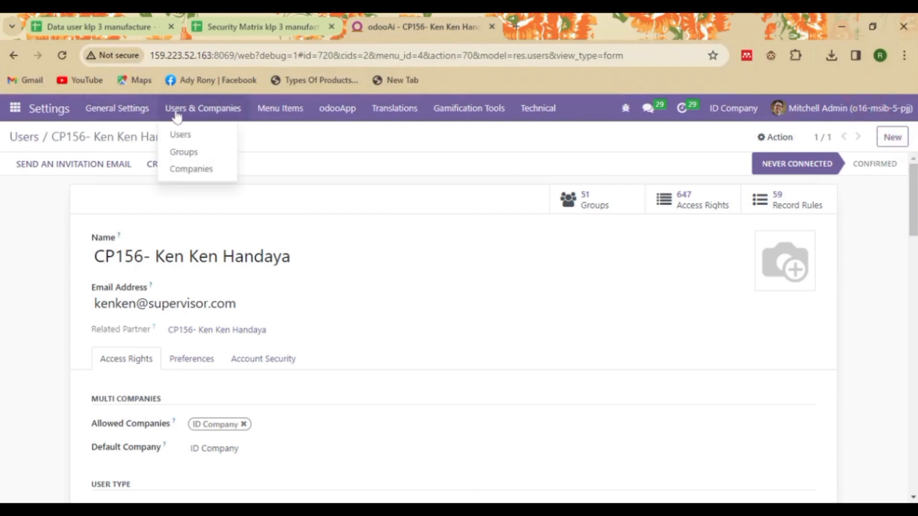
click(13, 139)
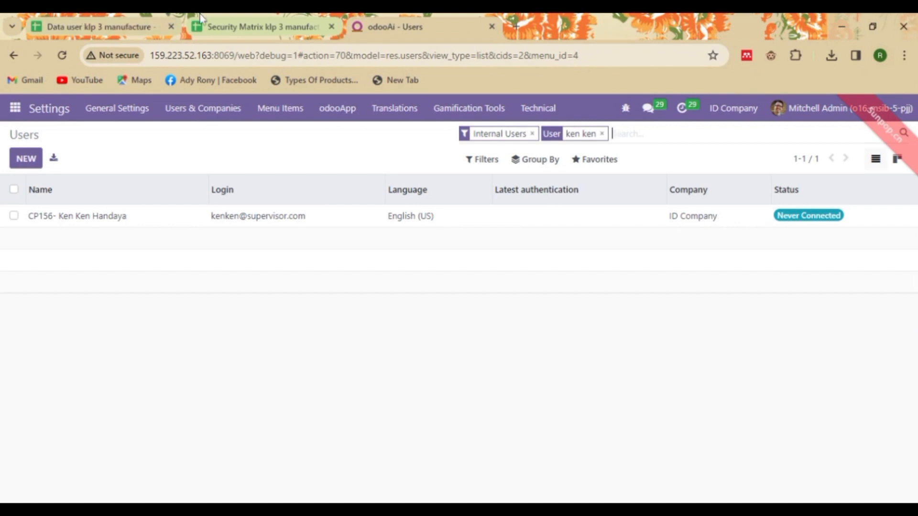
click(249, 24)
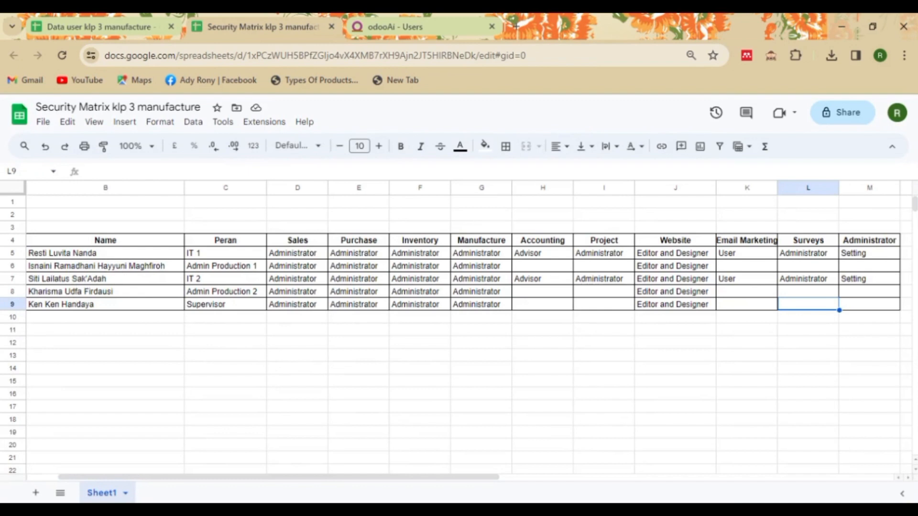
click(91, 26)
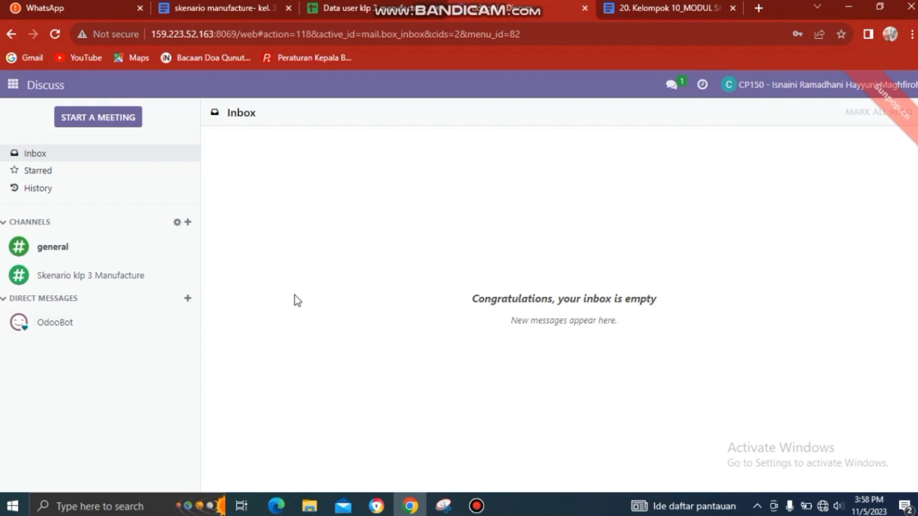
Step: Go to Inventory > Operations > Transfers and start a new draft transfer
click(13, 86)
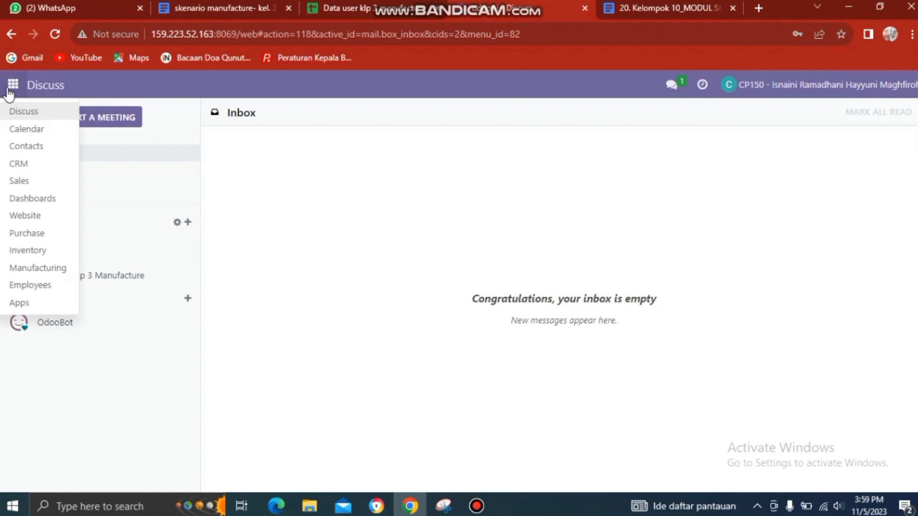
click(28, 251)
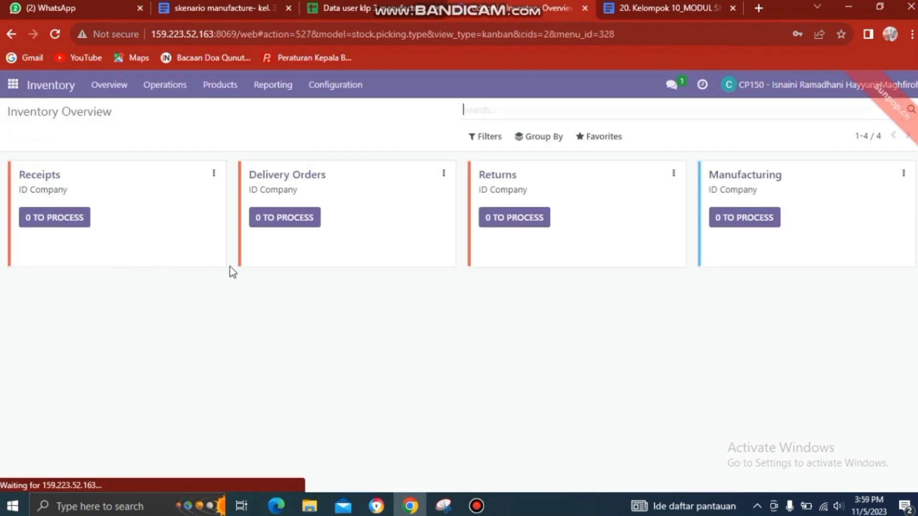
click(164, 85)
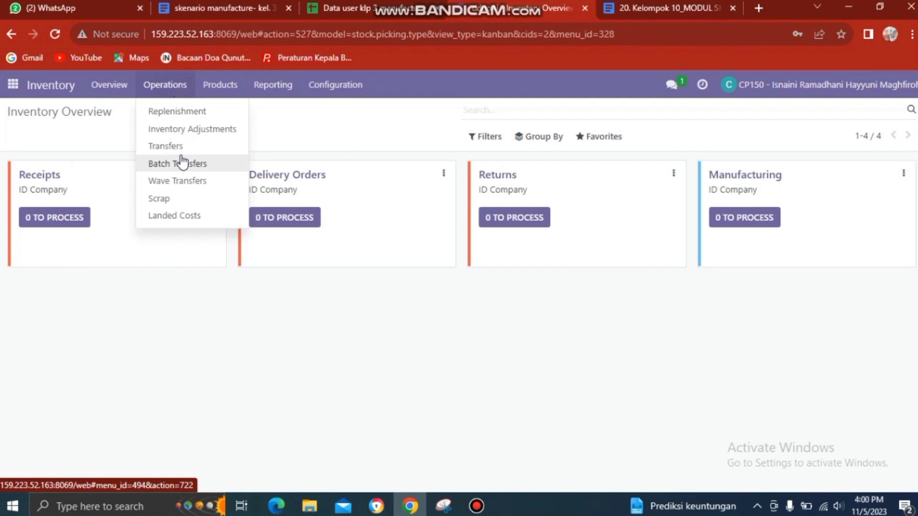
click(181, 144)
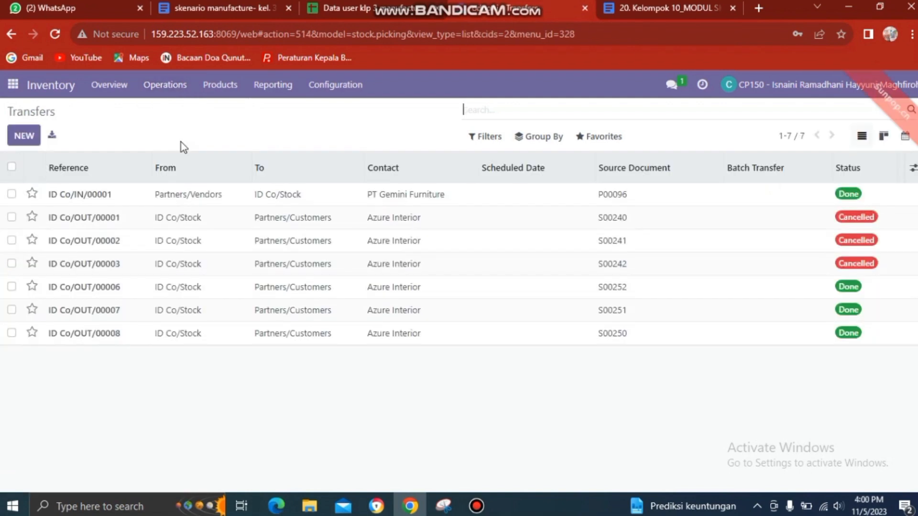
click(27, 135)
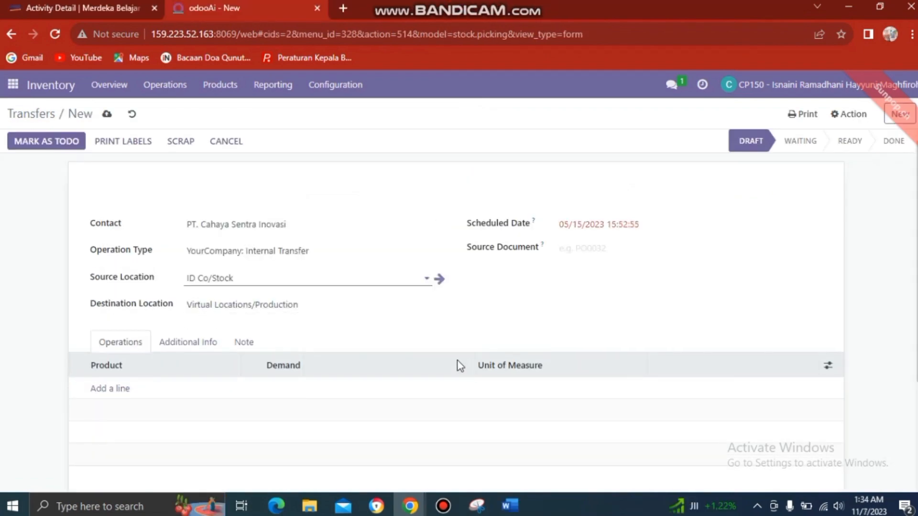
Step: Set the destination to Virtual Locations/Production, add 1.00 unit of [E-COM06] Corner Desk Right Sit, and save
click(429, 304)
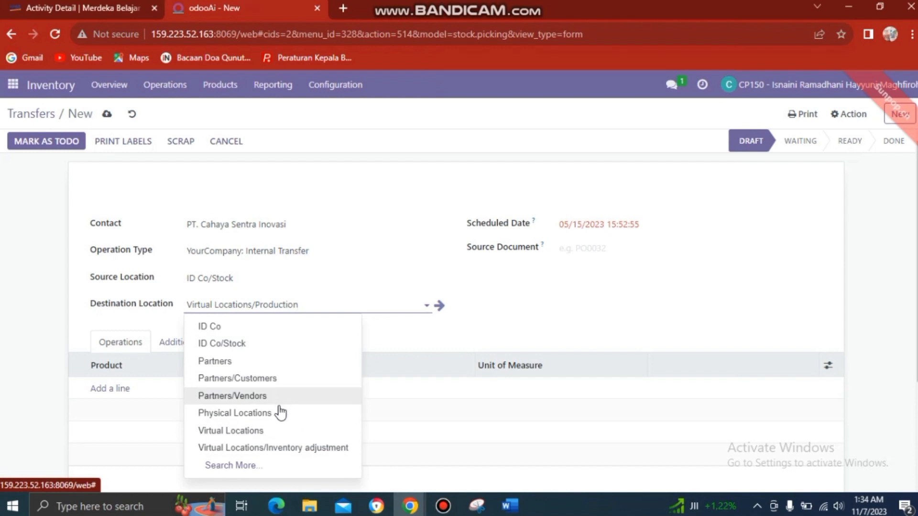
click(248, 467)
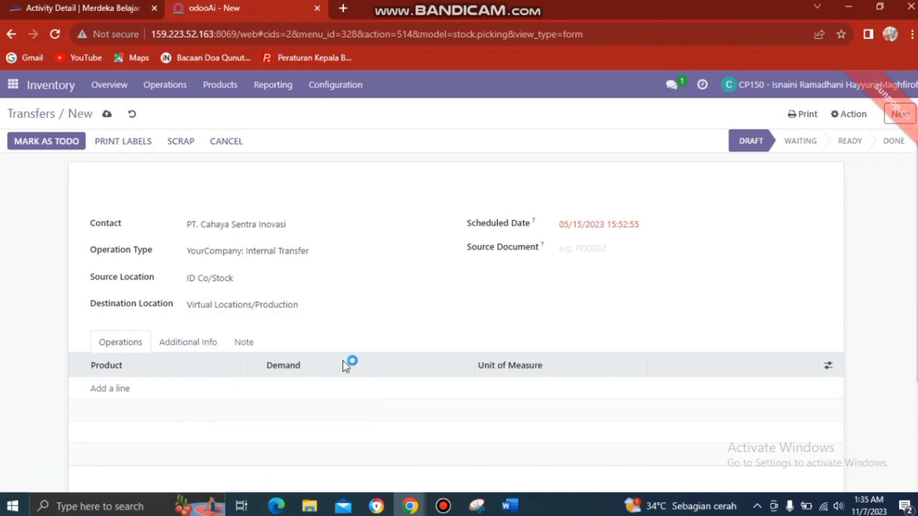
click(119, 388)
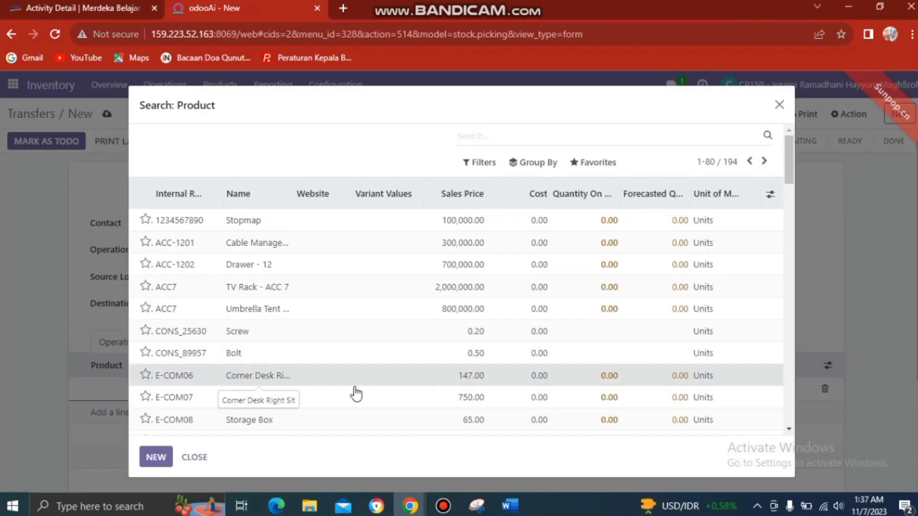
click(355, 381)
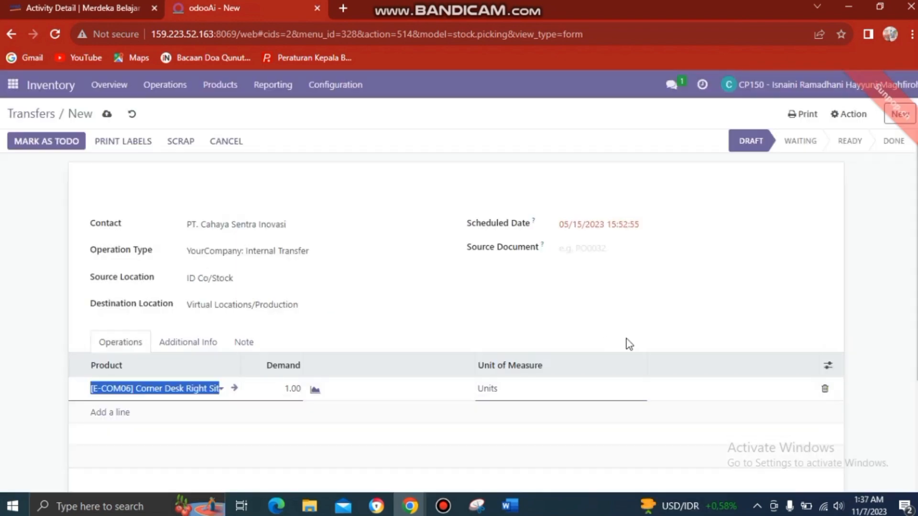
click(234, 391)
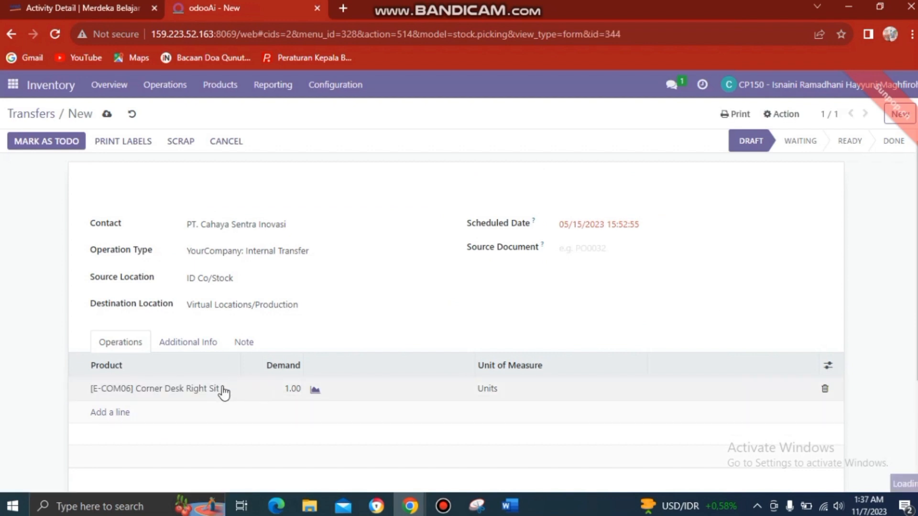
click(224, 391)
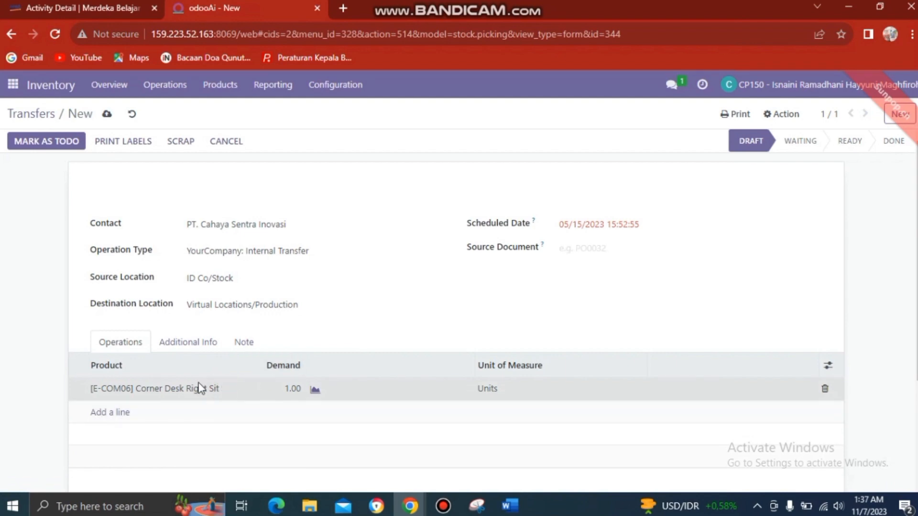
click(201, 388)
key(alt+Left)
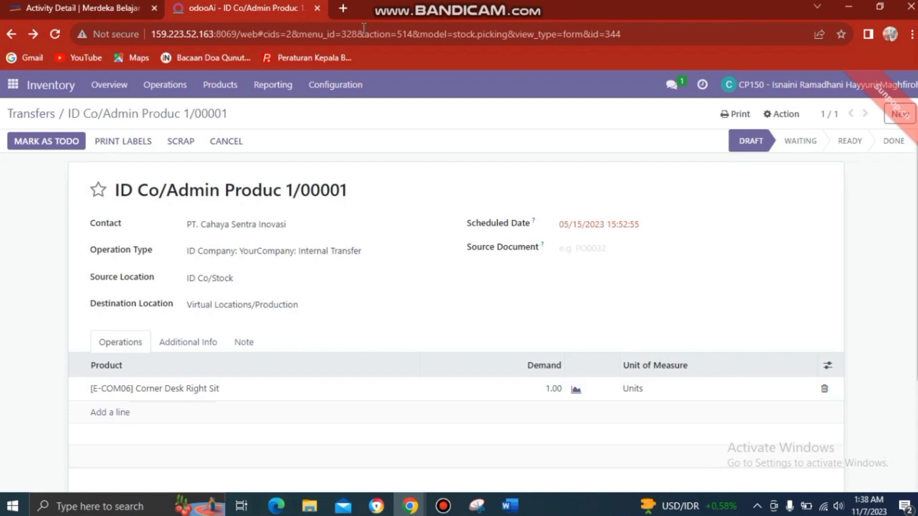
Step: Mark transfer ID Co/Admin Produc 1/00001 as To Do, moving it to Waiting status
click(58, 146)
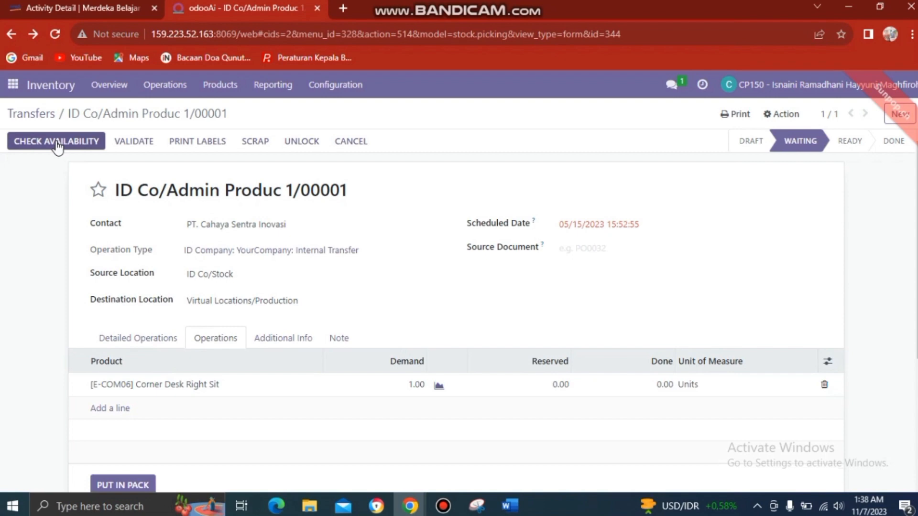
scroll(57, 146, down, 4)
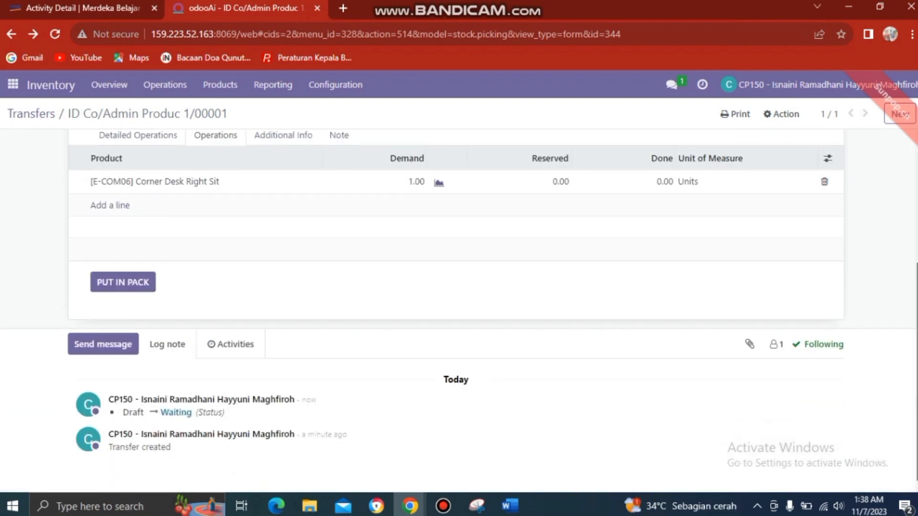
scroll(910, 328, up, 4)
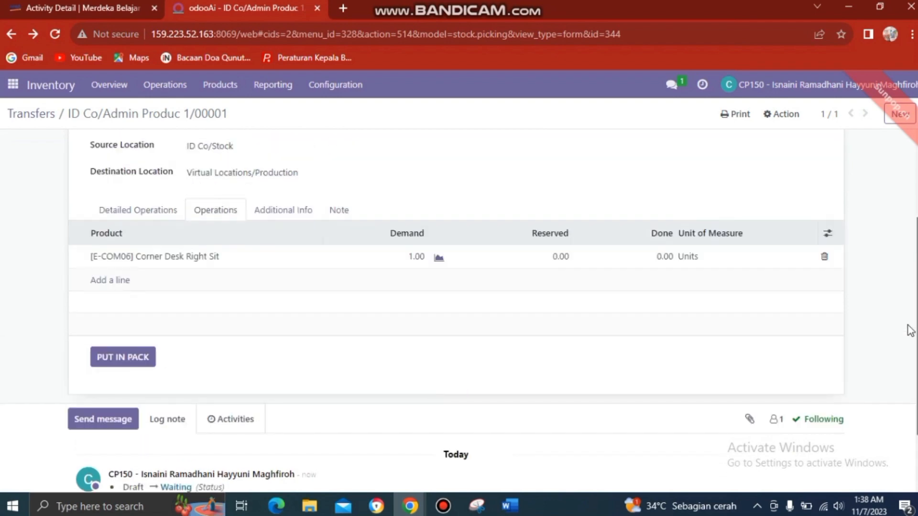
click(337, 86)
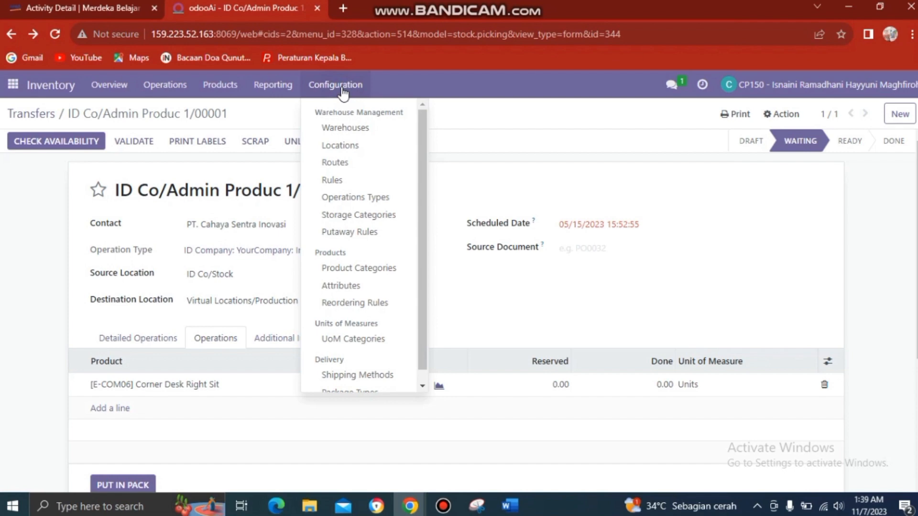
Step: Go to Configuration > Warehouses to list the ID Company warehouse
click(345, 127)
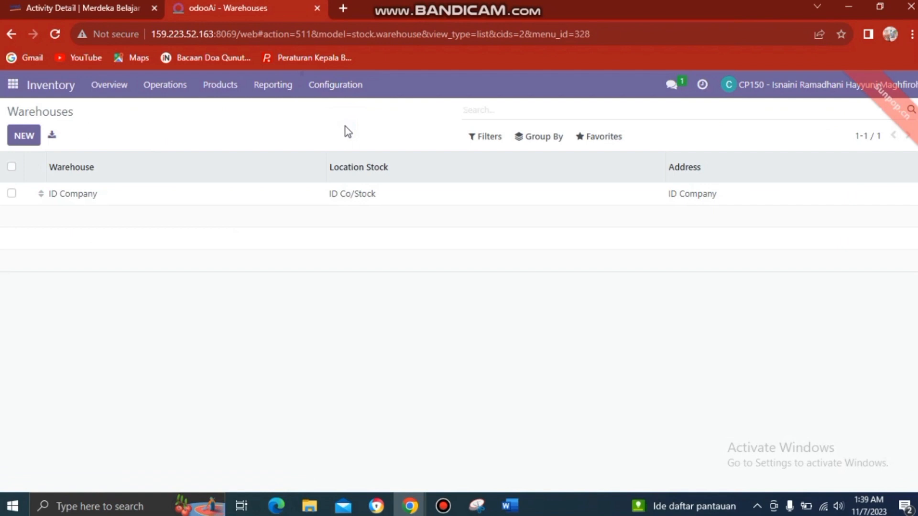
text(hdwe)
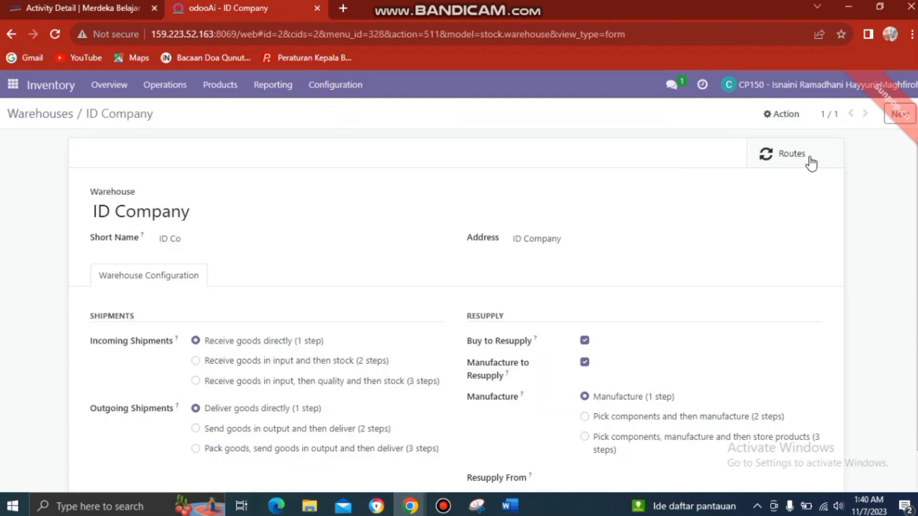
Step: Create a route named 'MTO' for the ID Company warehouse and add its first rule
click(808, 155)
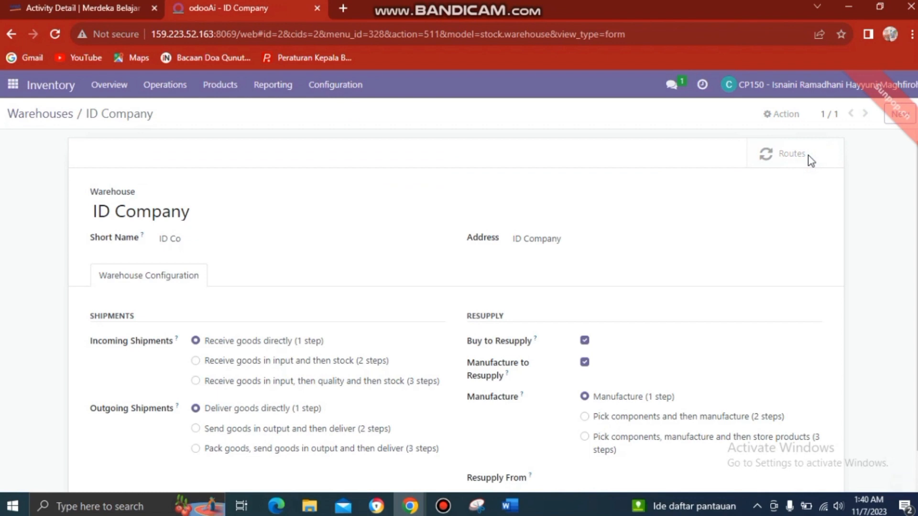
click(22, 135)
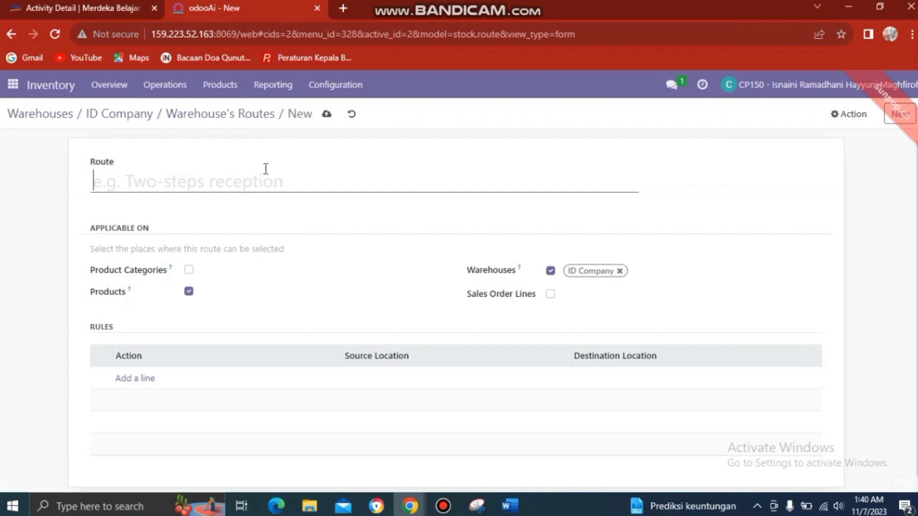
text(M)
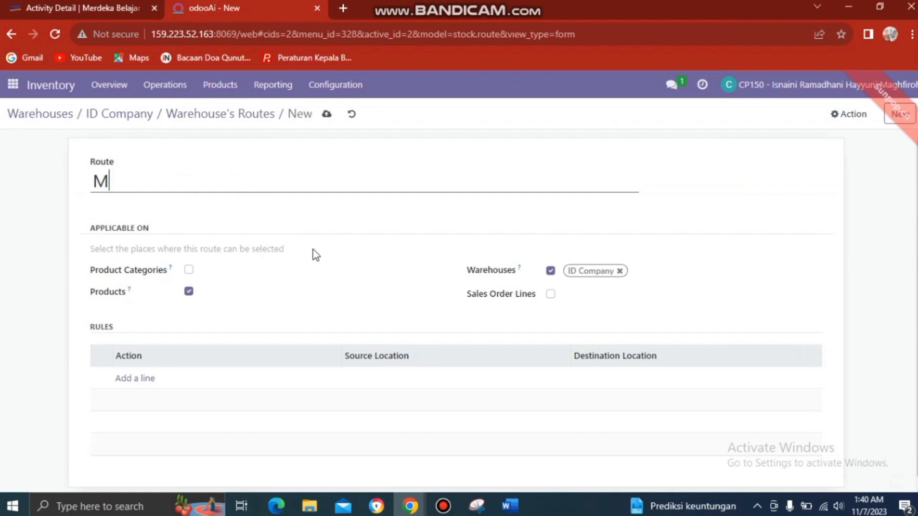
text(TO)
click(144, 383)
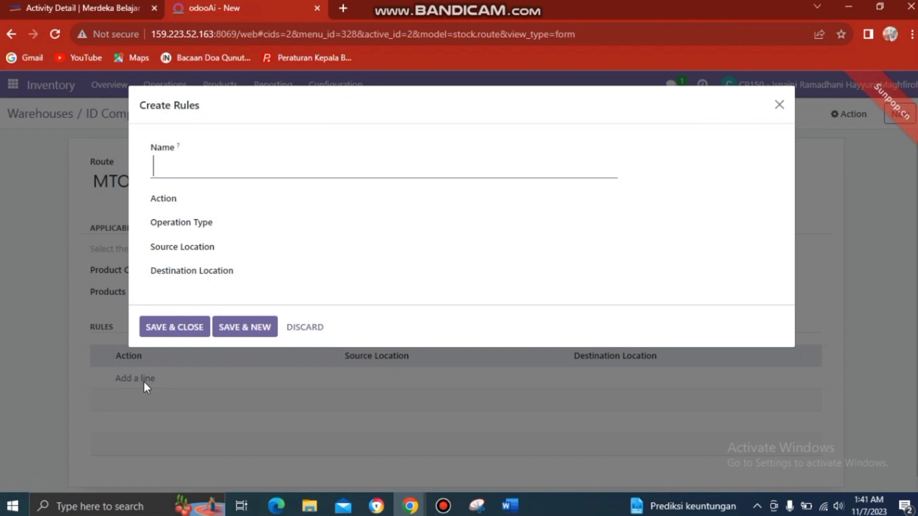
Step: Name the rule 'Make To Order' with action Push To and create operation type 'WH/Stock'
text(Make To O)
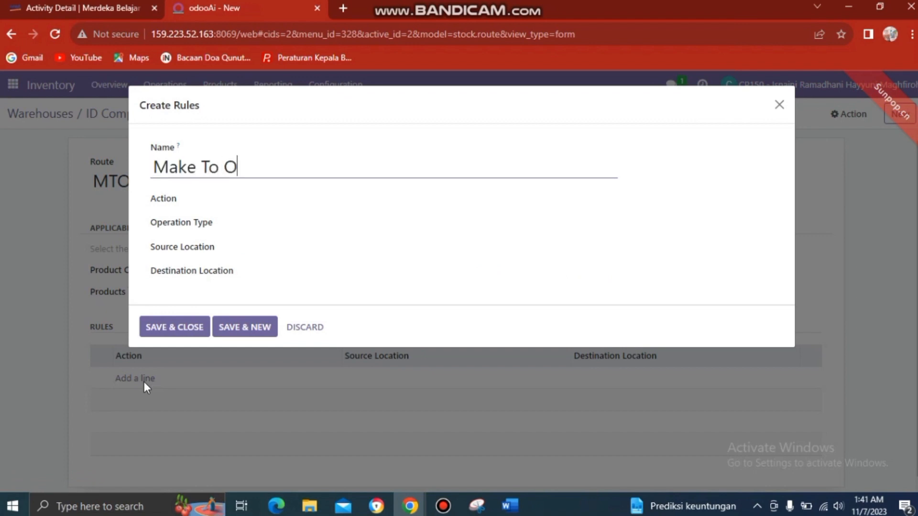
text(rder)
click(258, 203)
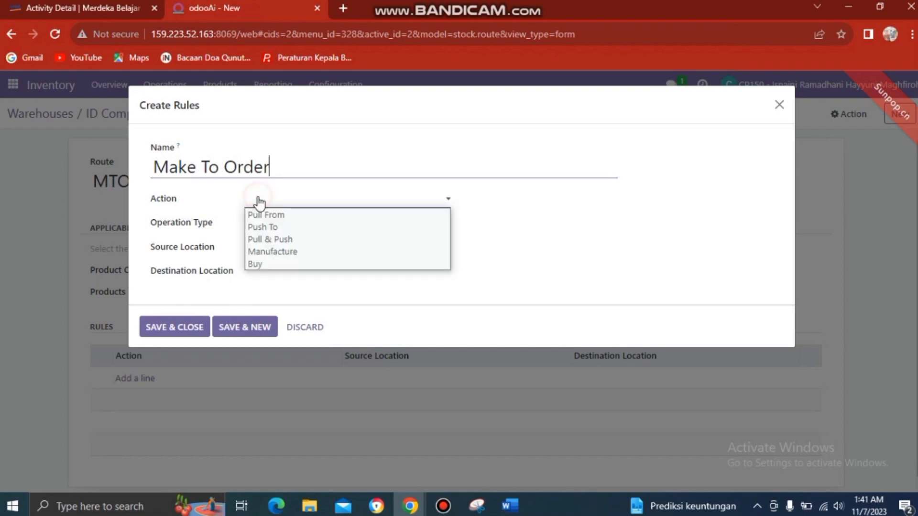
click(266, 229)
click(418, 220)
text(WH/)
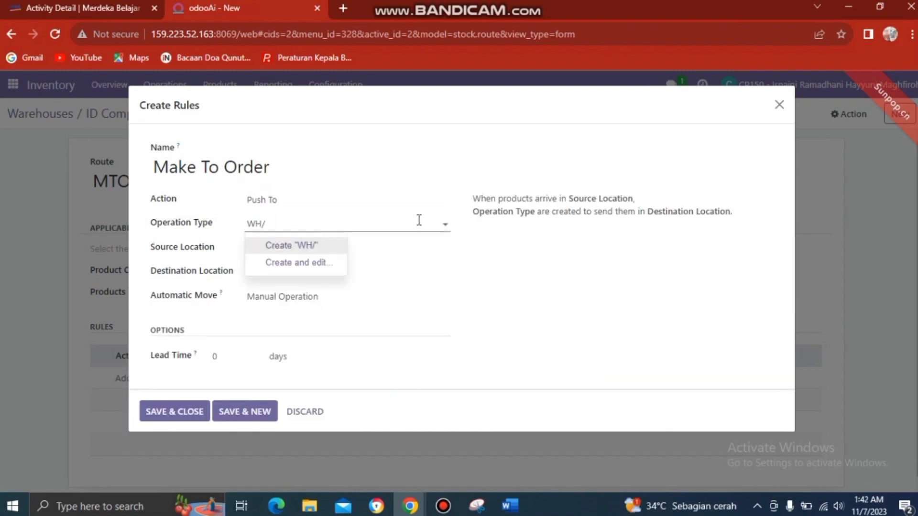
text(Stock)
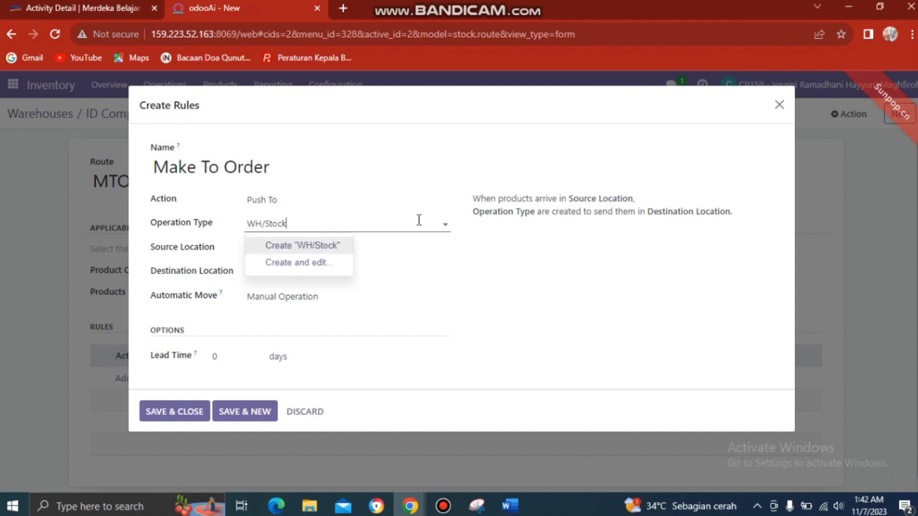
key(Return)
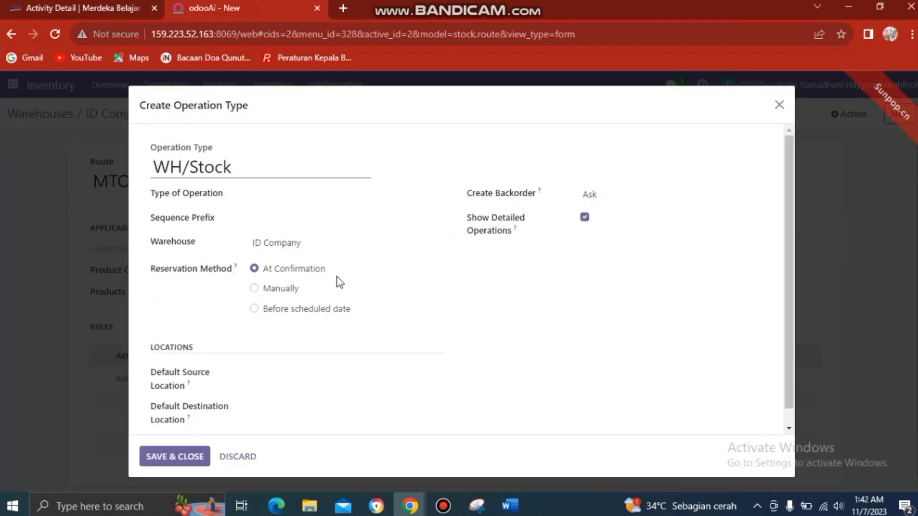
Step: Give the WH/Stock operation type source ID Co/Stock and type Internal Transfer
click(193, 459)
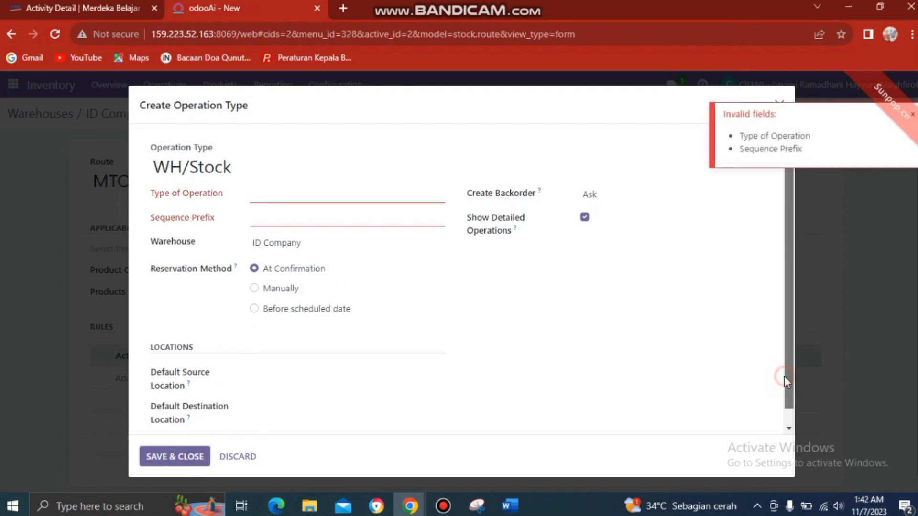
drag(784, 377, 781, 430)
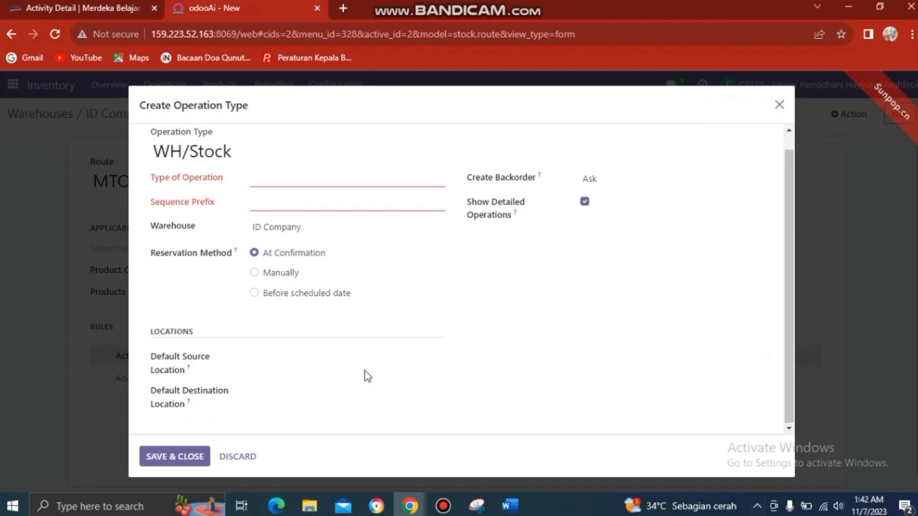
click(437, 359)
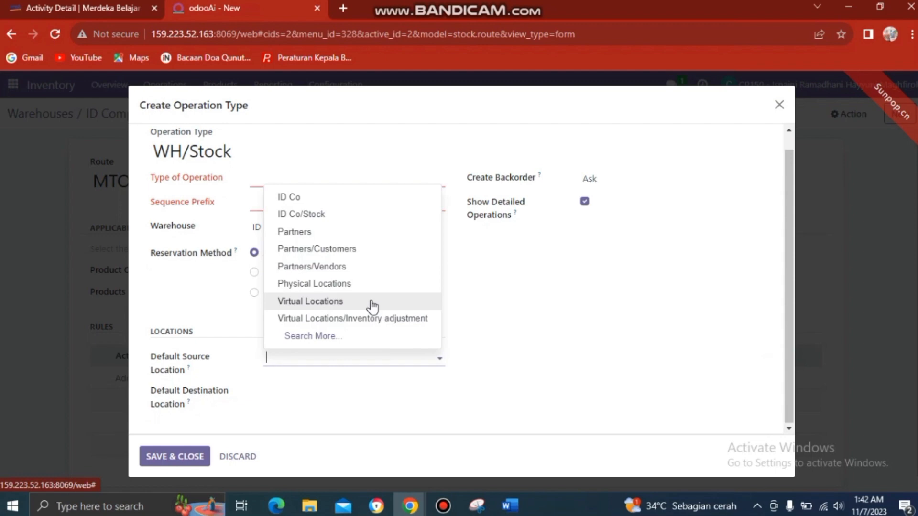
click(355, 219)
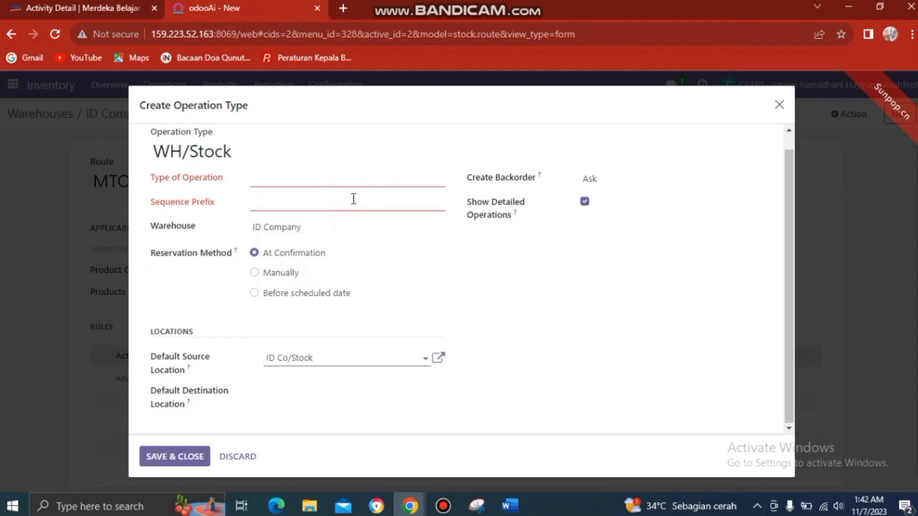
click(437, 180)
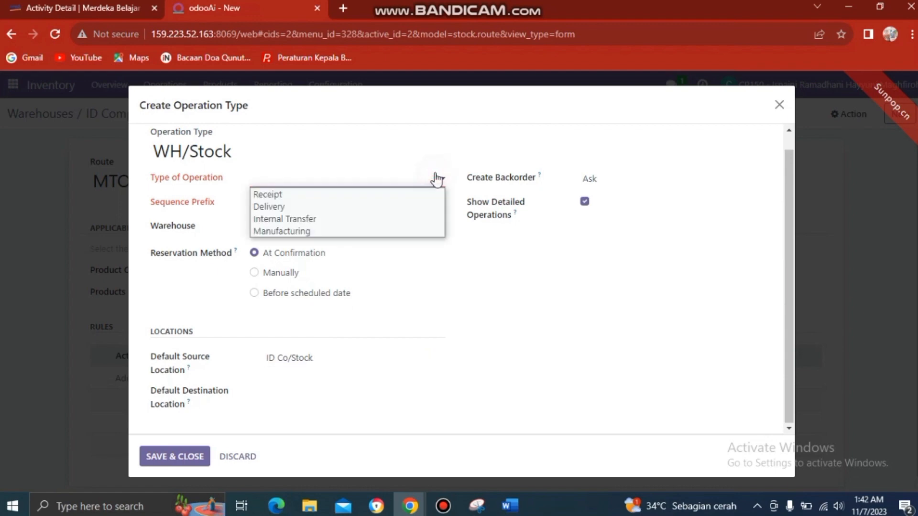
click(406, 218)
Step: Enter sequence prefix '1Admin 1', set destination Partners, and save the operation type
click(411, 202)
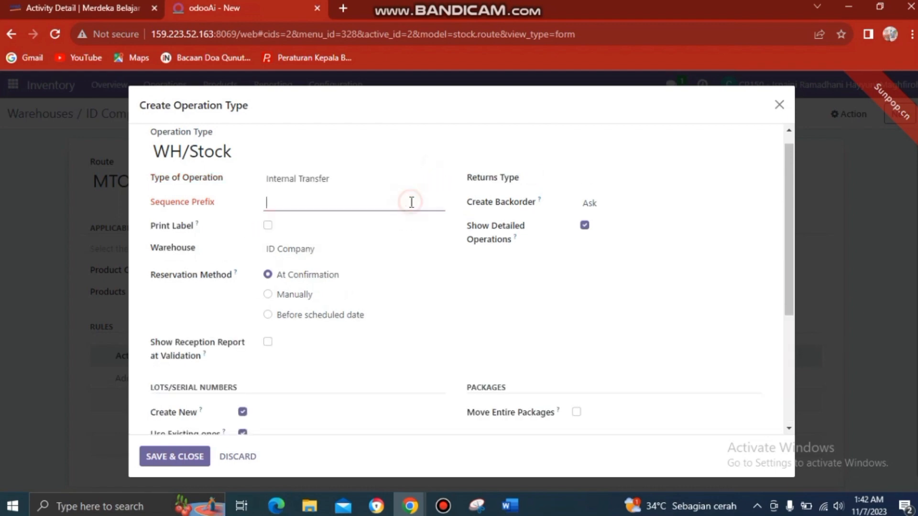
click(432, 203)
text(1)
text(A)
text(dmin )
text(1)
drag(791, 300, 779, 419)
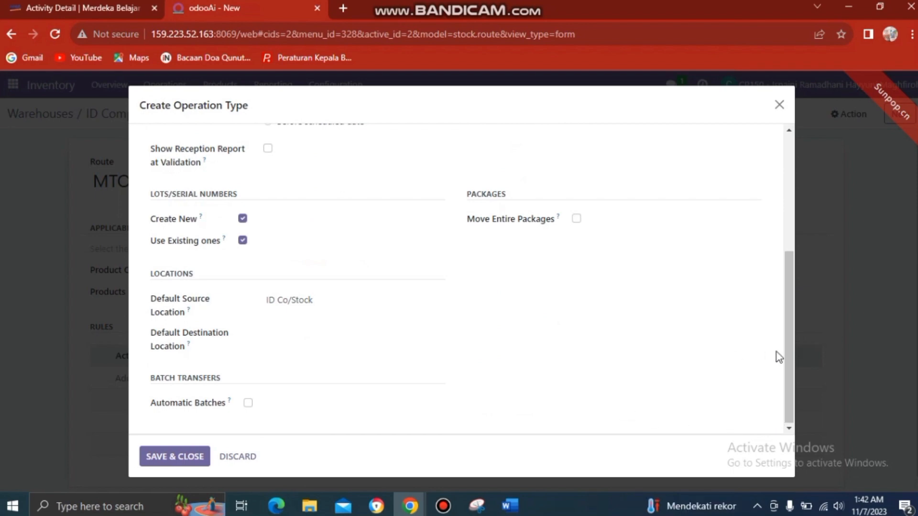
click(165, 457)
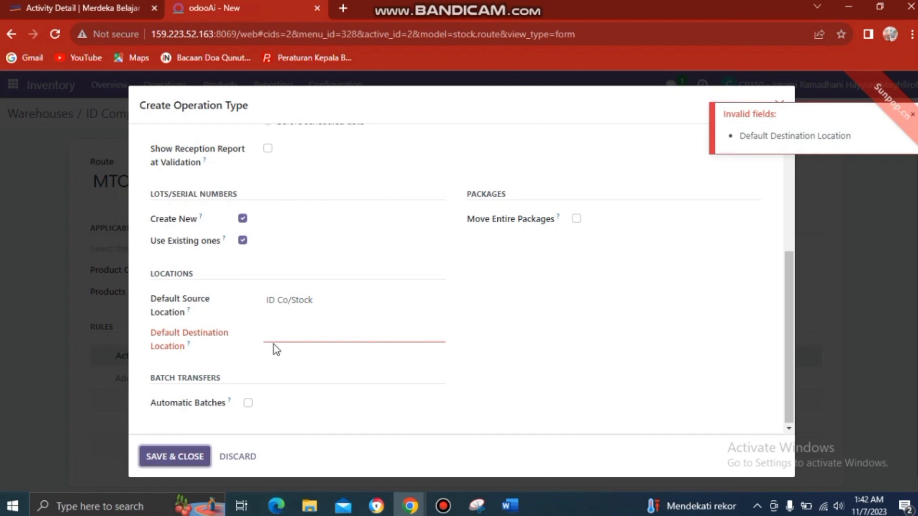
click(279, 333)
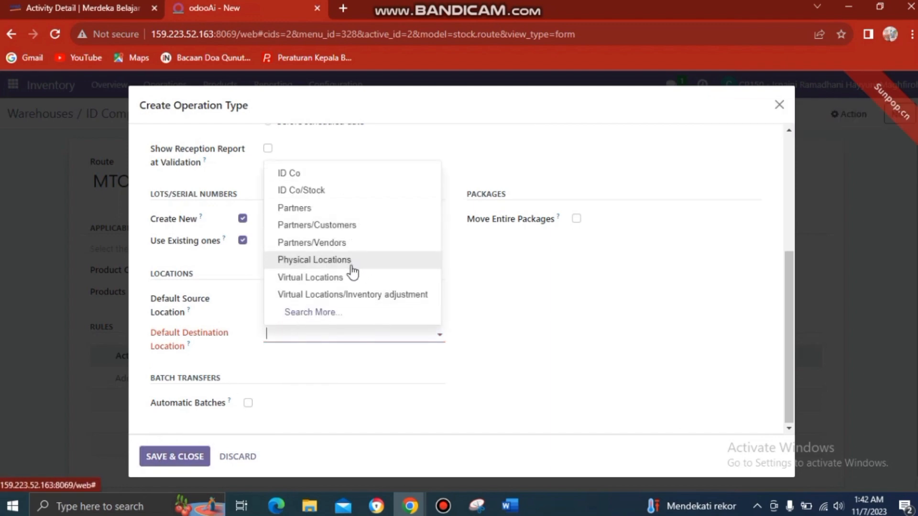
click(354, 210)
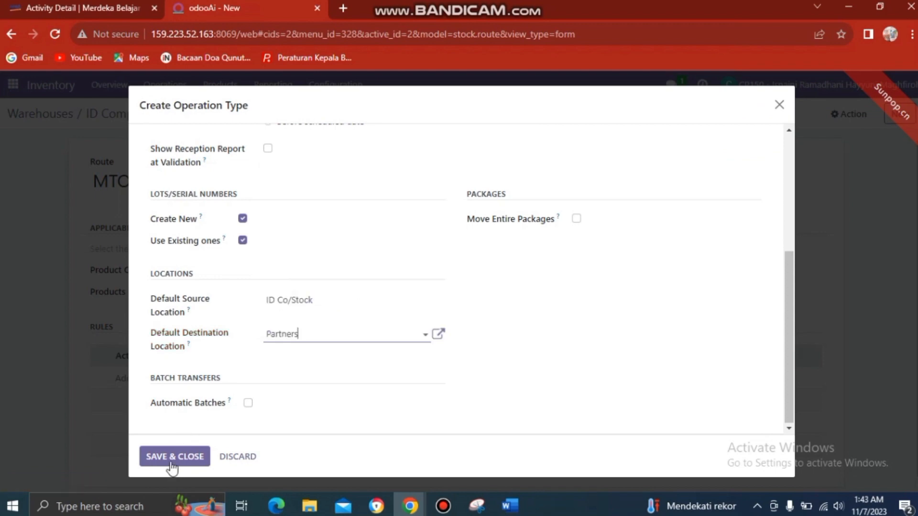
click(170, 460)
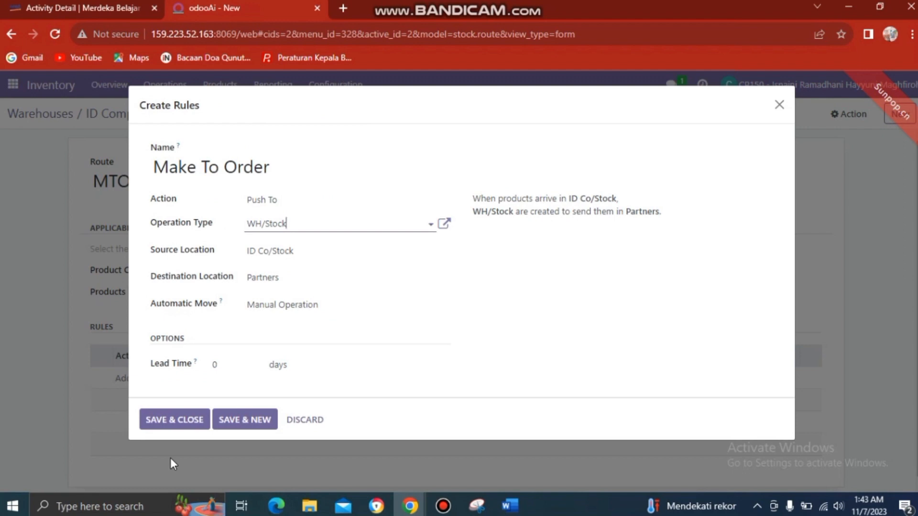
Step: Save the MTO route's Push To rule from ID Co/Stock, then start a blank new product
click(170, 459)
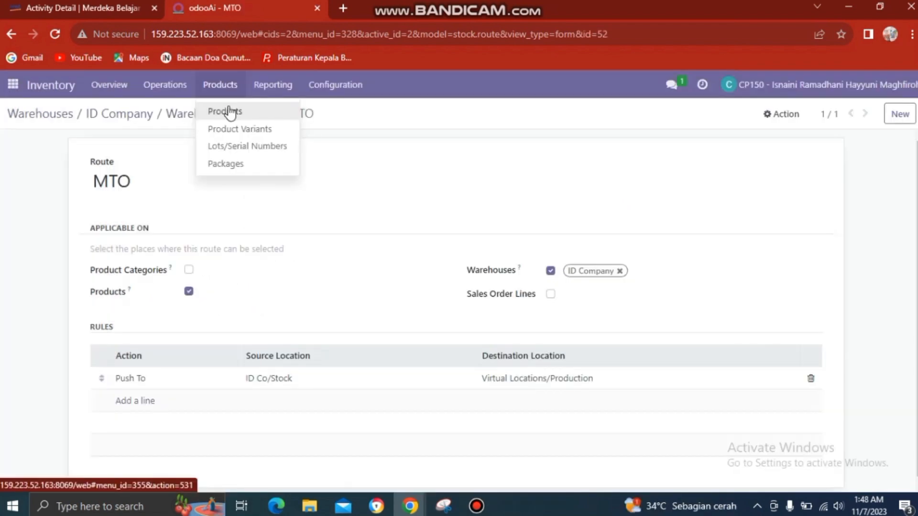
click(229, 112)
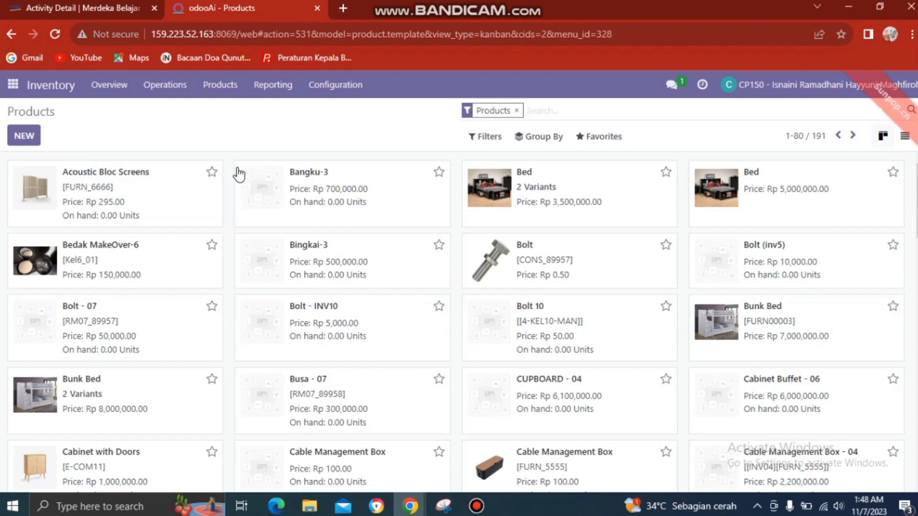
click(24, 135)
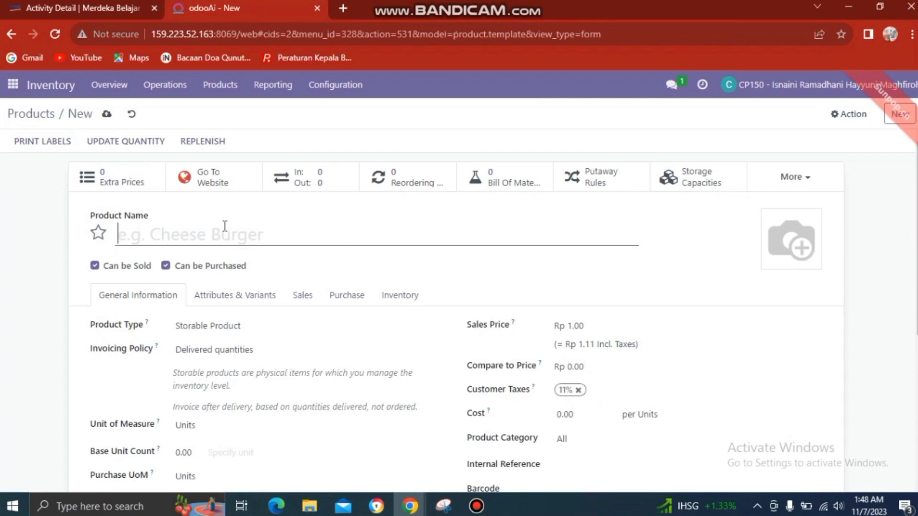
Step: Name the new product 'K033_7836_Tabel kit'
text(K033_7836)
text(_)
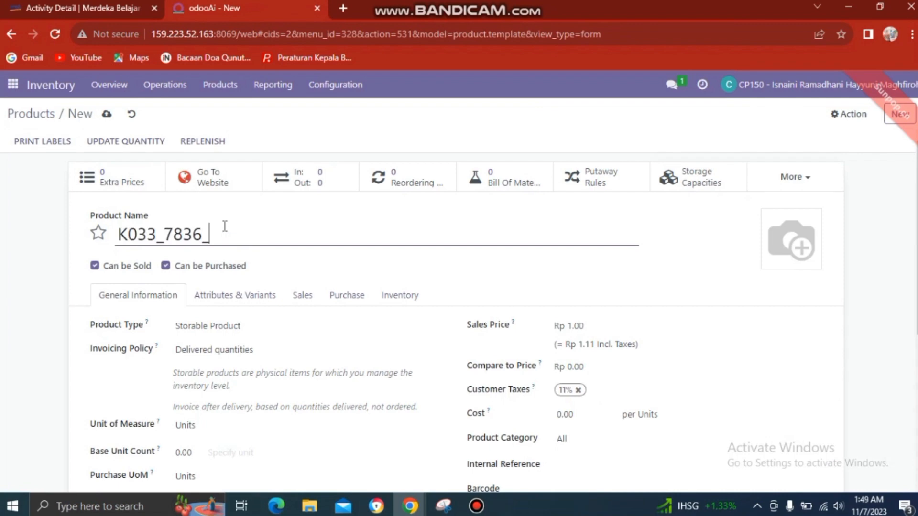
text(Tabel)
text(kit)
click(874, 307)
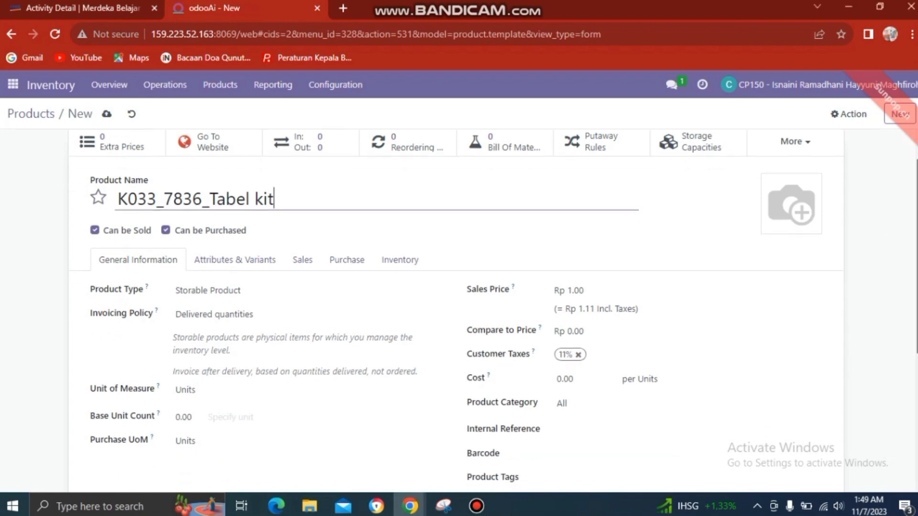
scroll(459, 311, down, 5)
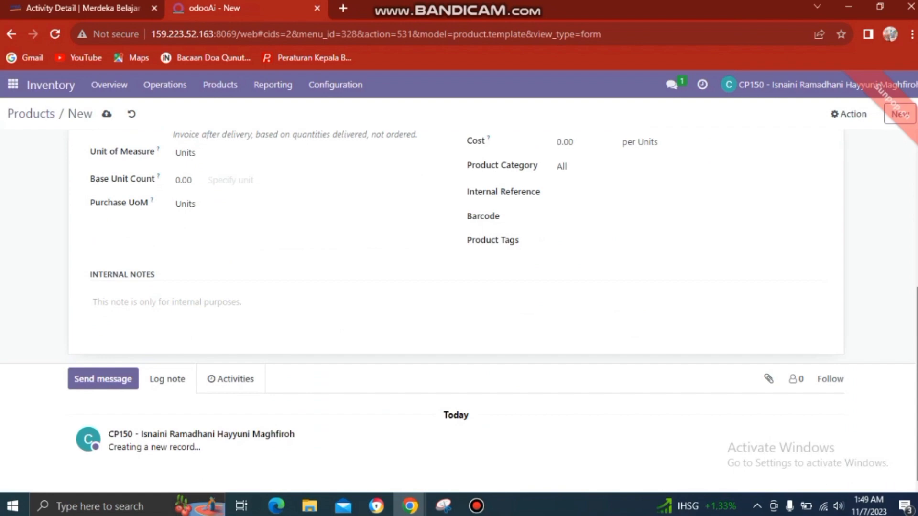
scroll(884, 287, up, 6)
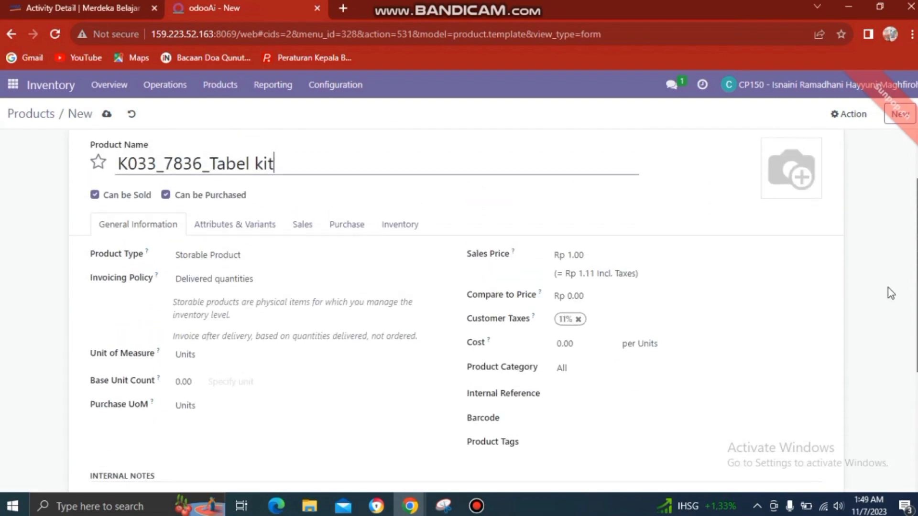
scroll(881, 260, up, 1)
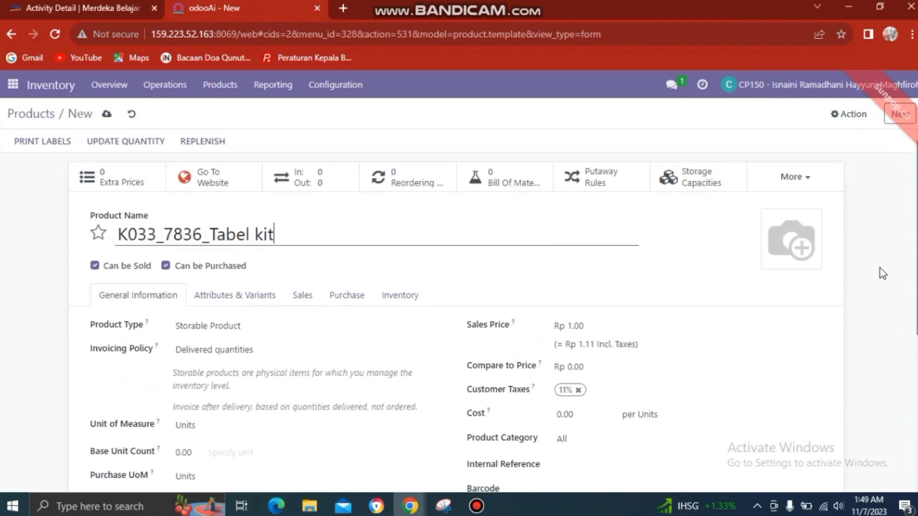
scroll(882, 289, down, 5)
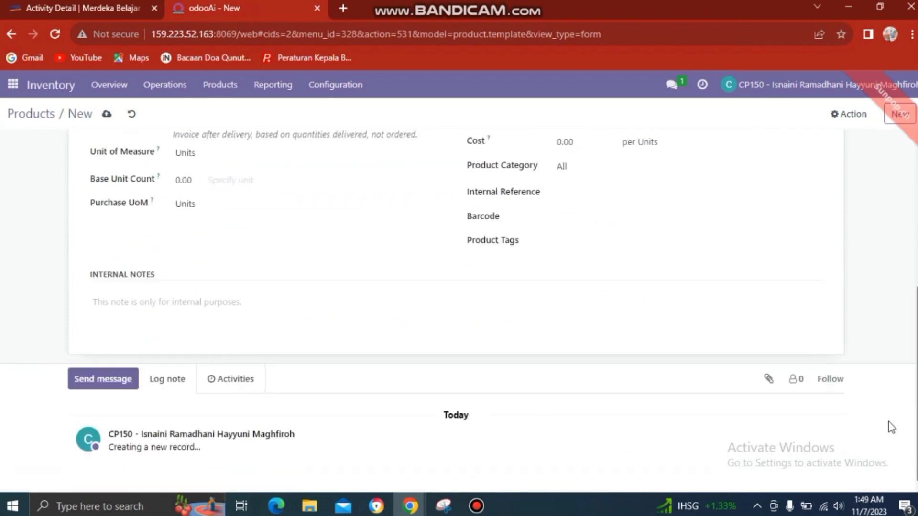
scroll(887, 426, up, 1)
scroll(887, 422, down, 1)
scroll(879, 355, up, 5)
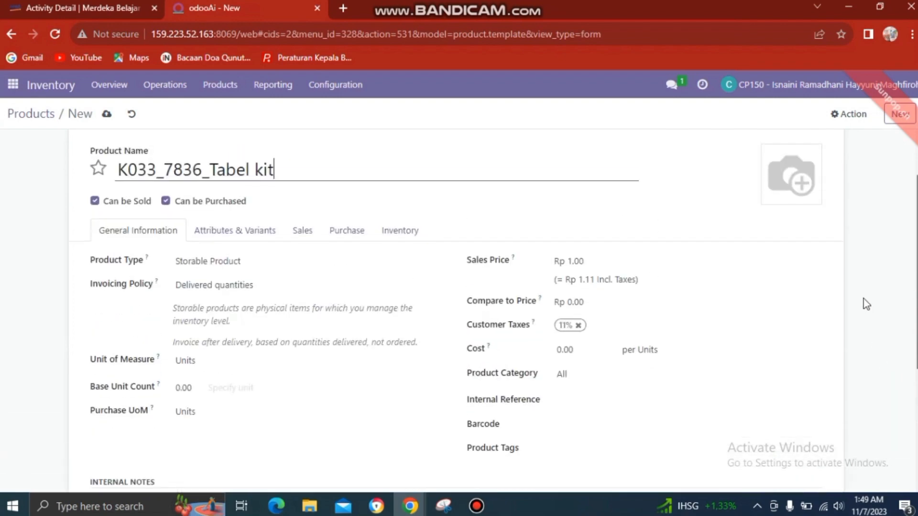
scroll(866, 304, up, 2)
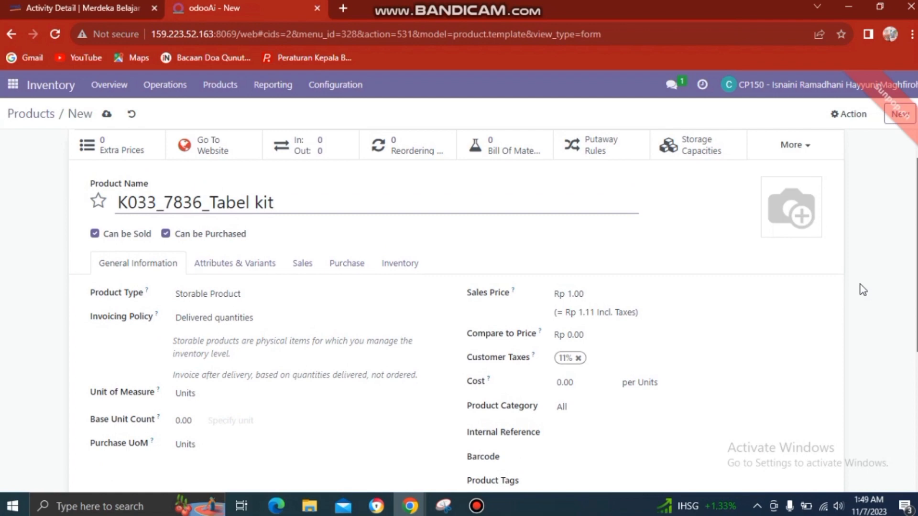
Step: Set the sales price to 300000 and remove the 11% customer tax
click(584, 293)
text(300)
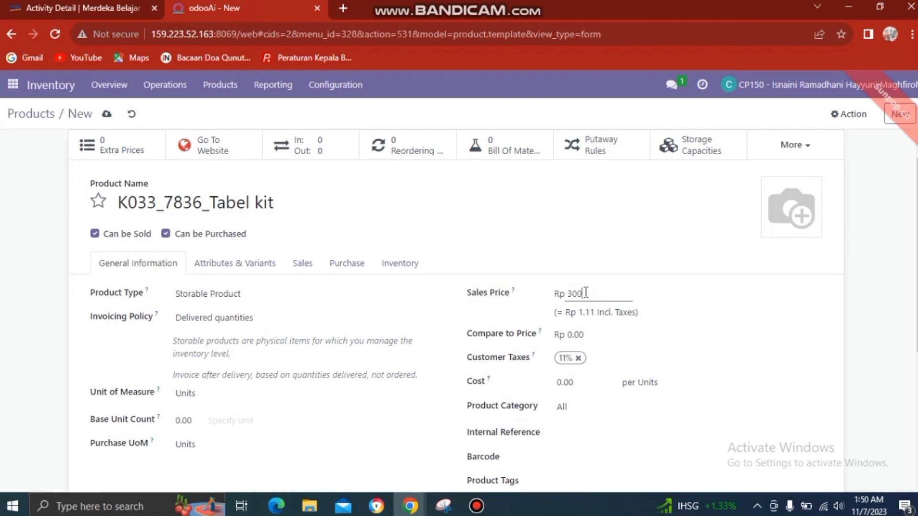
text(000)
click(578, 358)
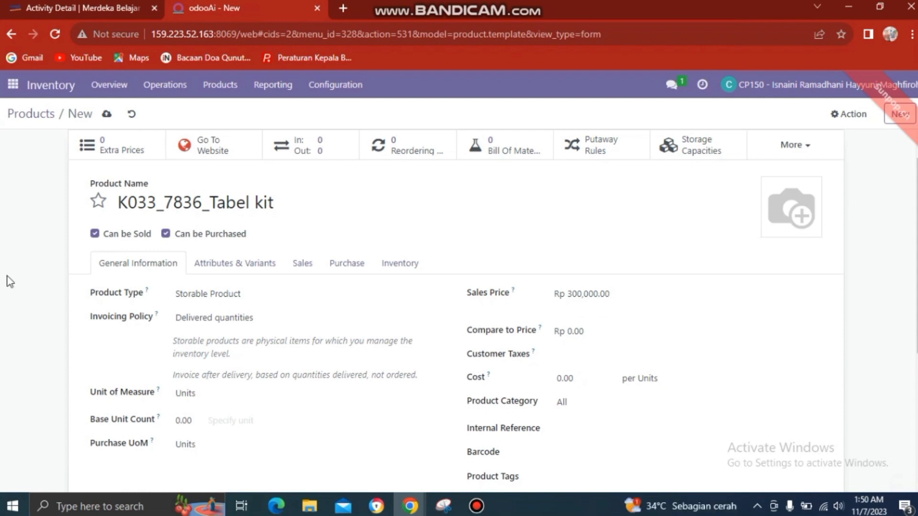
Step: Start a new Purchase quotation with vendor PT. Cahaya Sentra Inovasi
click(13, 86)
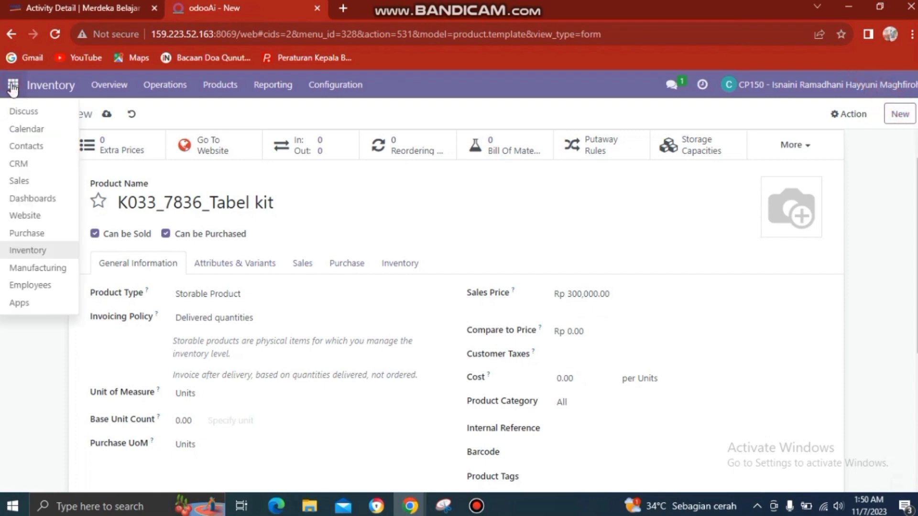
click(25, 234)
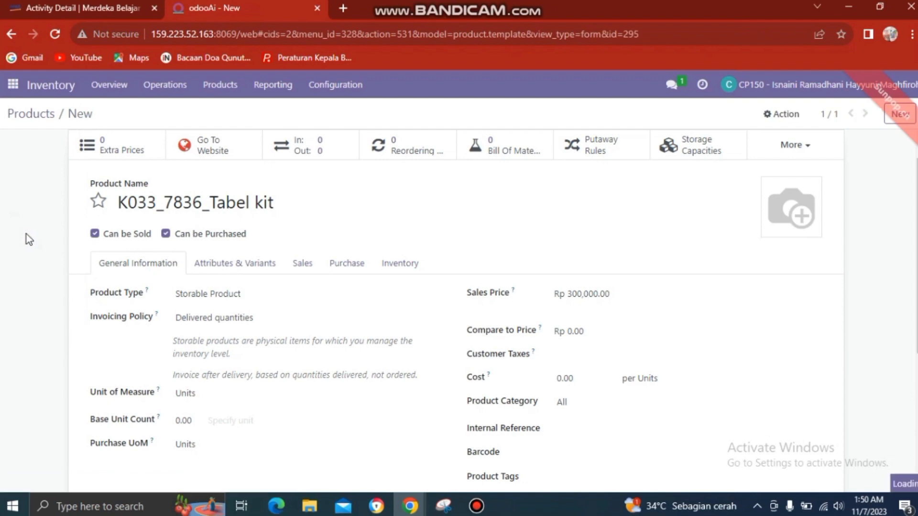
click(27, 142)
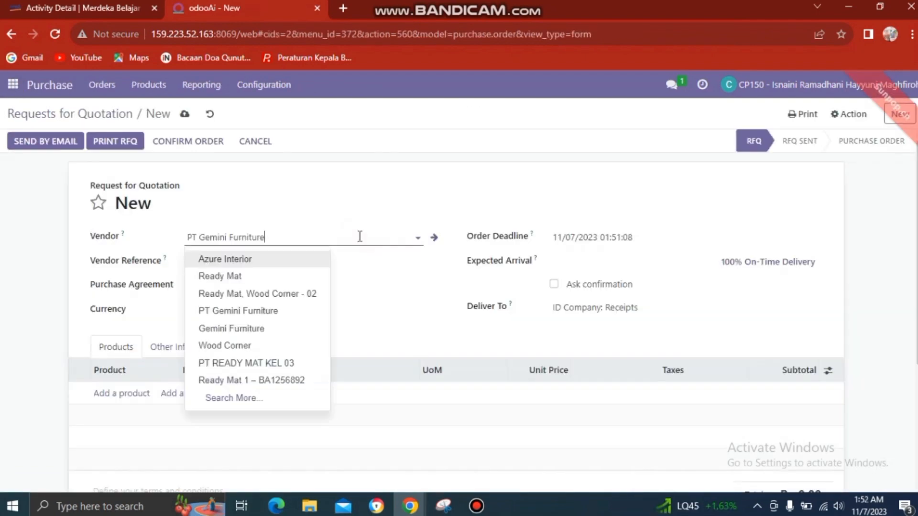
key(BackSpace)
key(BackSpace)
key(BackSpace)
key(BackSpace)
key(BackSpace)
key(BackSpace)
key(BackSpace)
key(BackSpace)
key(BackSpace)
key(BackSpace)
key(BackSpace)
key(BackSpace)
key(BackSpace)
key(BackSpace)
key(BackSpace)
key(BackSpace)
key(BackSpace)
key(BackSpace)
key(BackSpace)
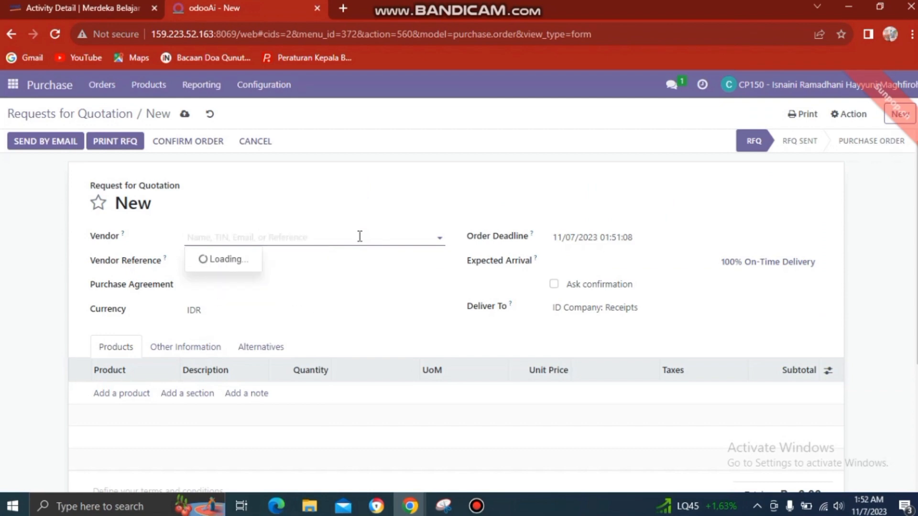
text(PT. Cahaya Sentra Inovasi)
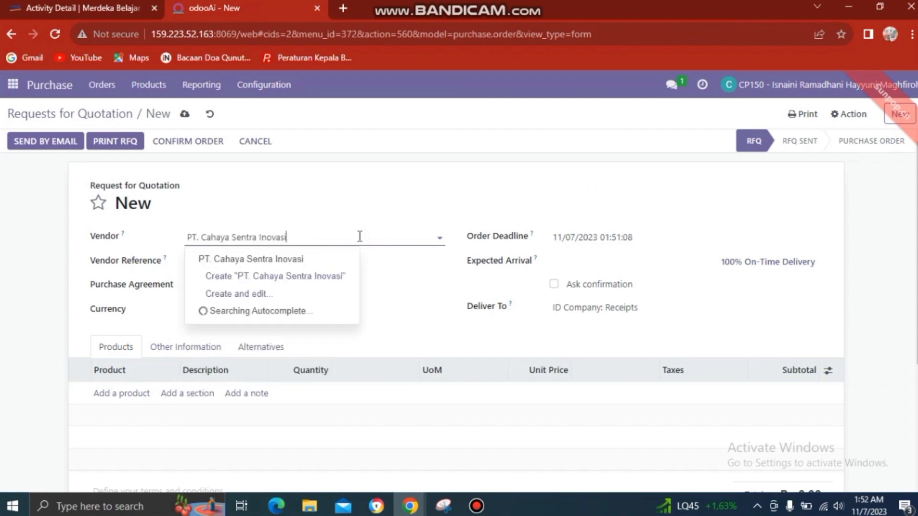
click(328, 258)
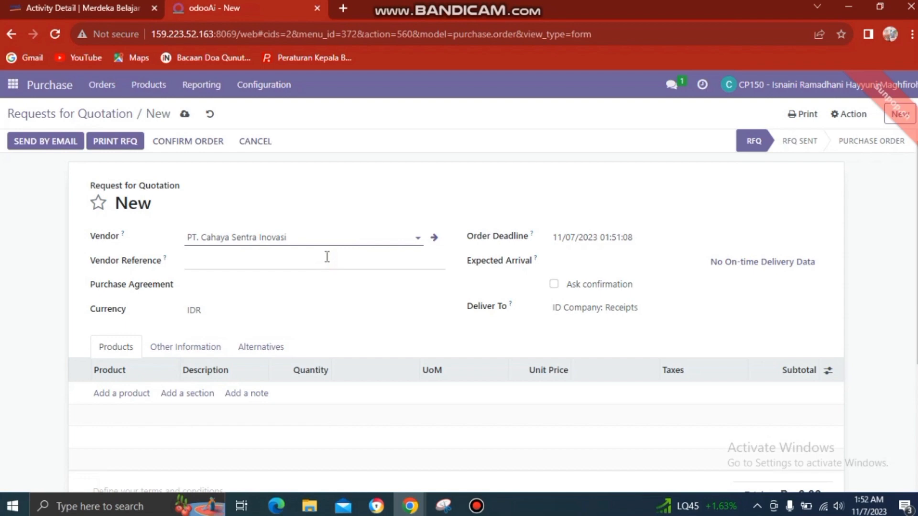
click(127, 390)
Step: Add one K033_7836_Tabel kit at unit price 300000, save, and confirm the order
click(127, 391)
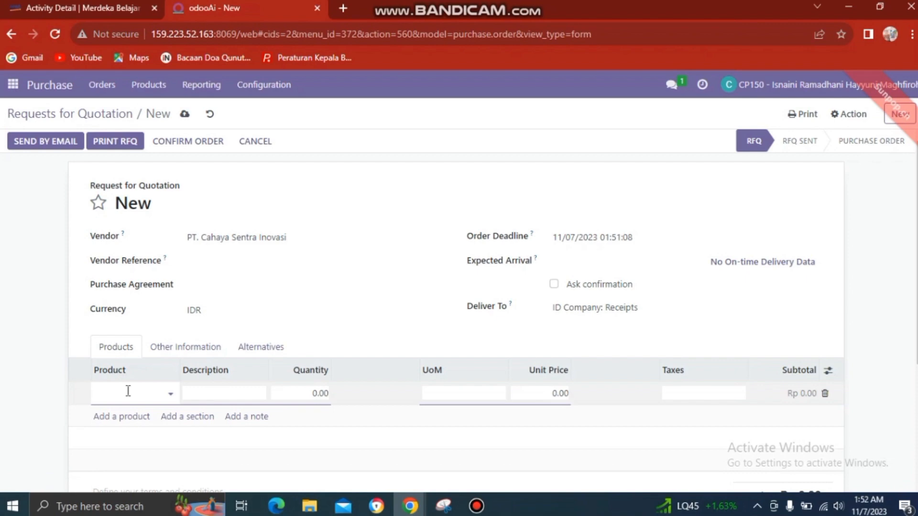
text(K0)
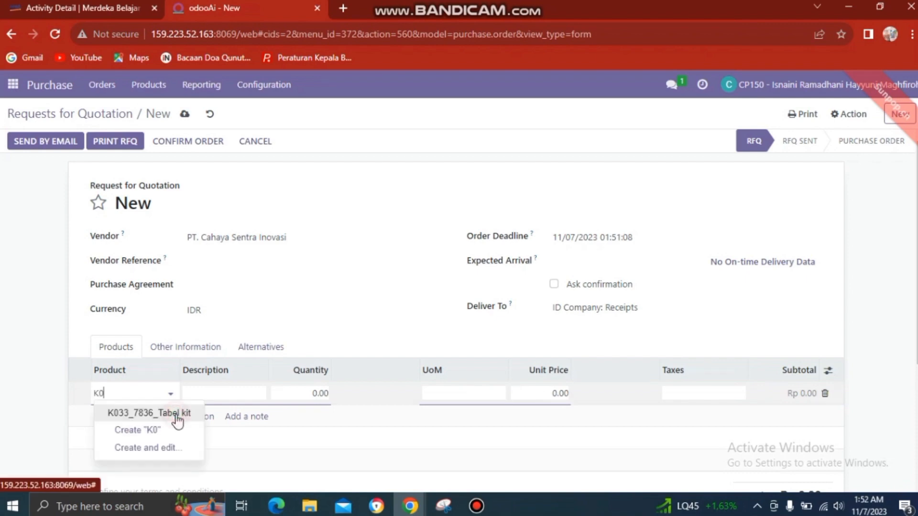
click(176, 418)
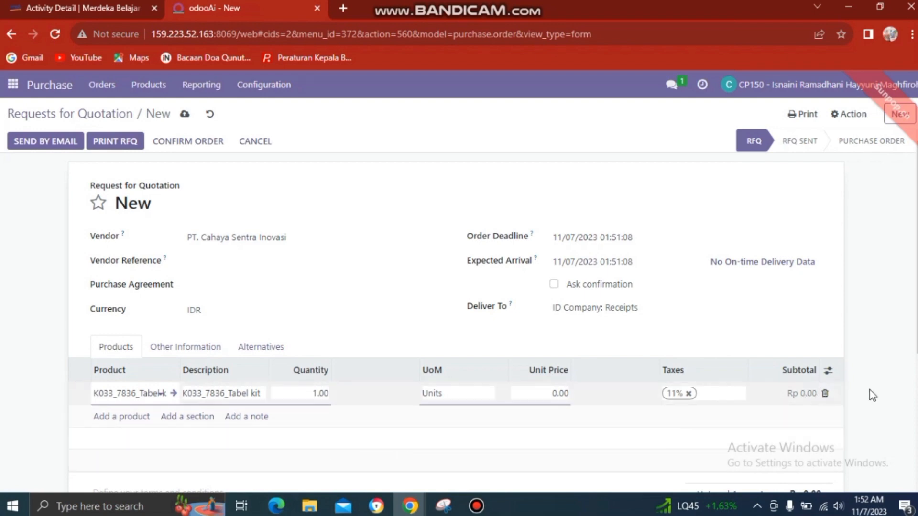
click(561, 388)
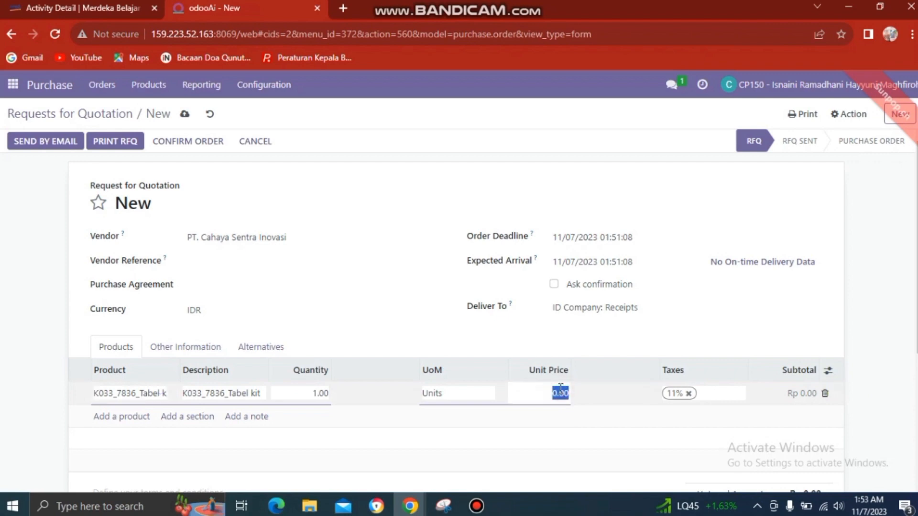
text(300000)
click(593, 436)
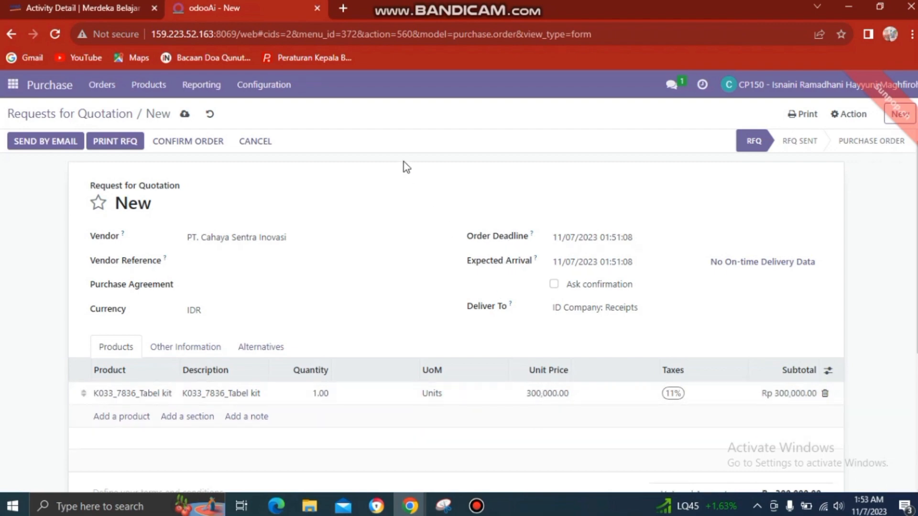
click(185, 116)
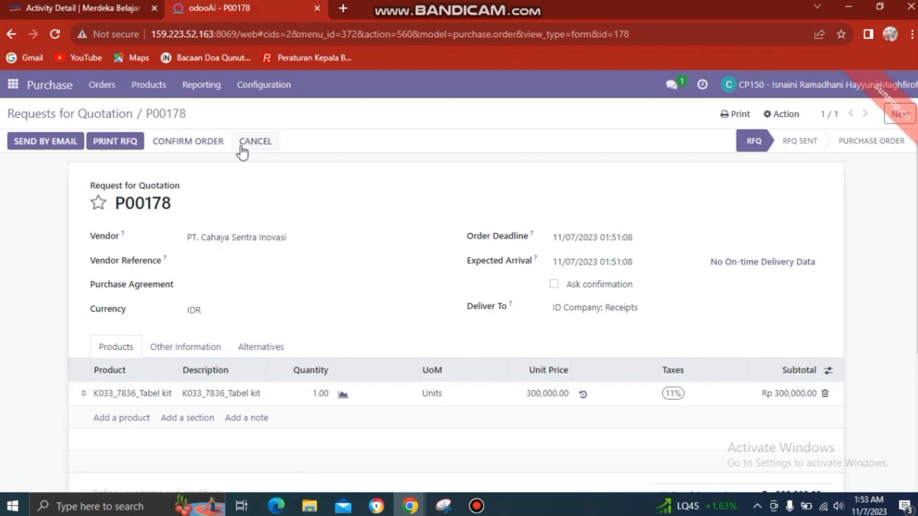
click(207, 142)
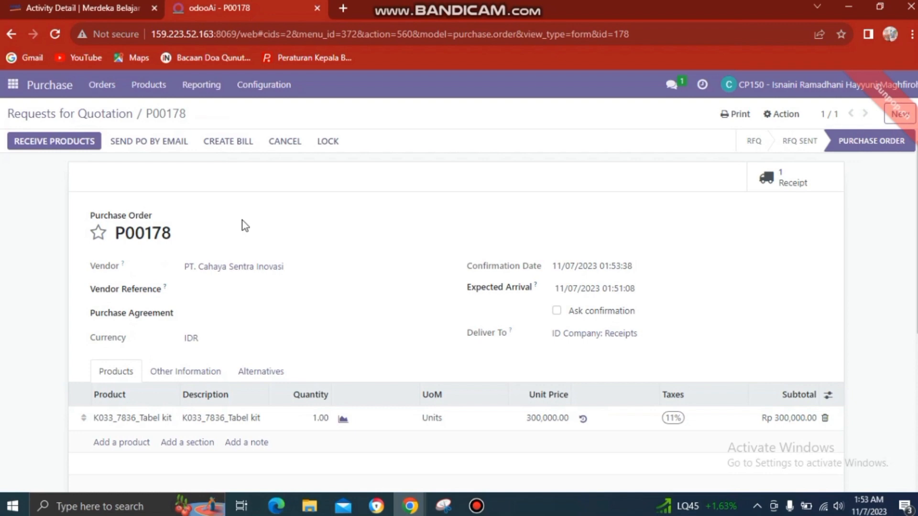
Step: Validate receipt ID Co/IN/00003 from P00178, receiving all quantities immediately
click(780, 181)
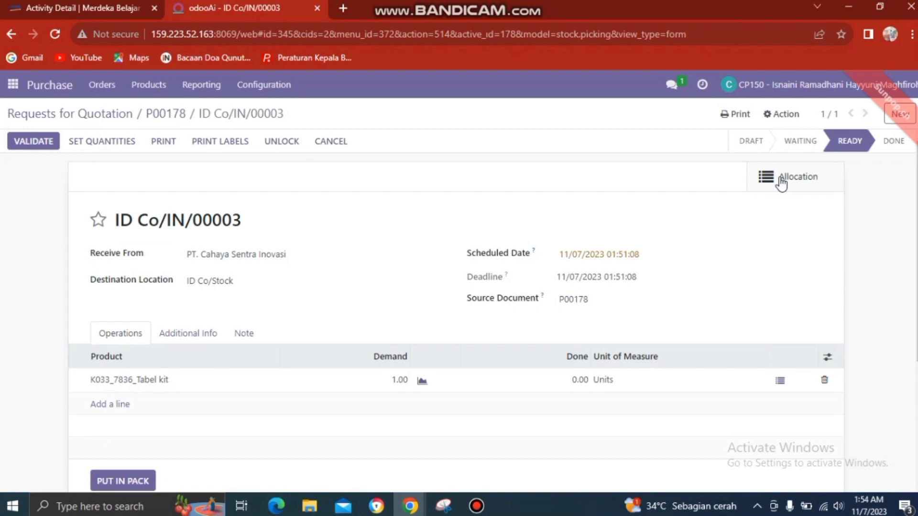
click(38, 141)
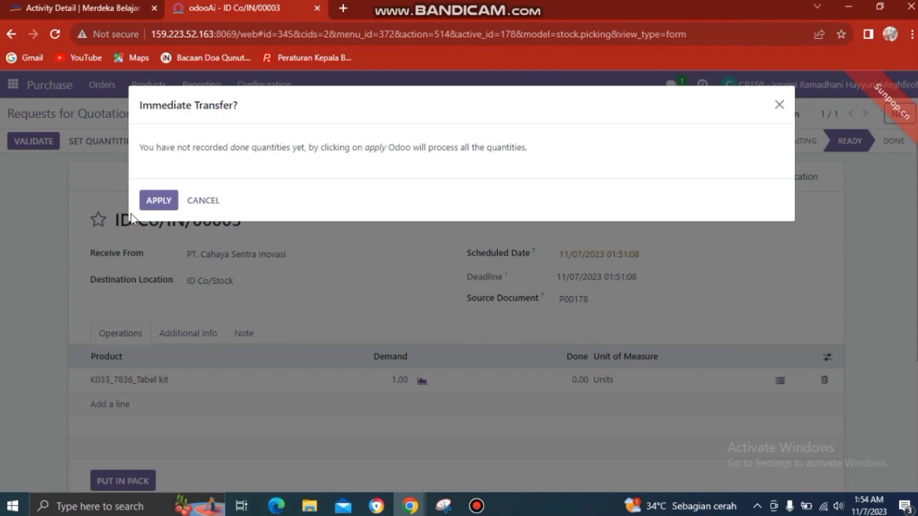
click(156, 205)
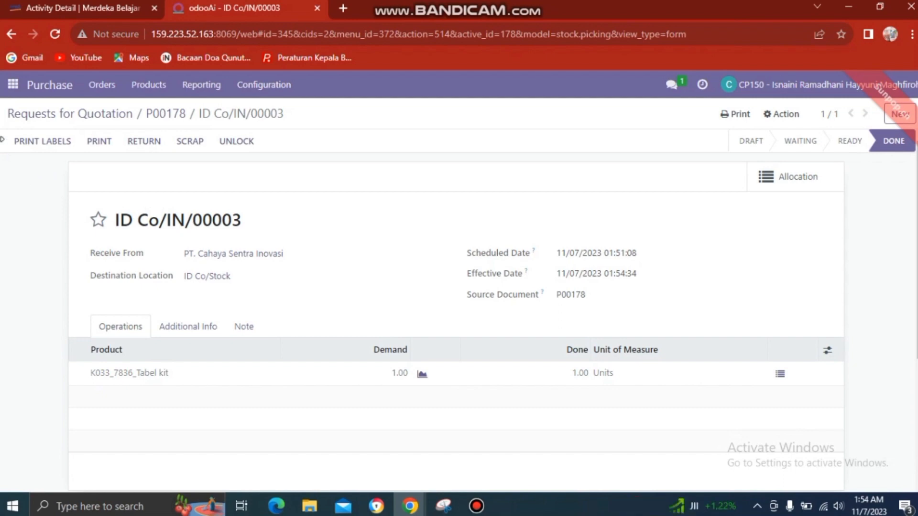
Step: In Inventory, view the Stock report, then Moves History showing the Co/IN/00003 move into ID Co/Stock
click(11, 86)
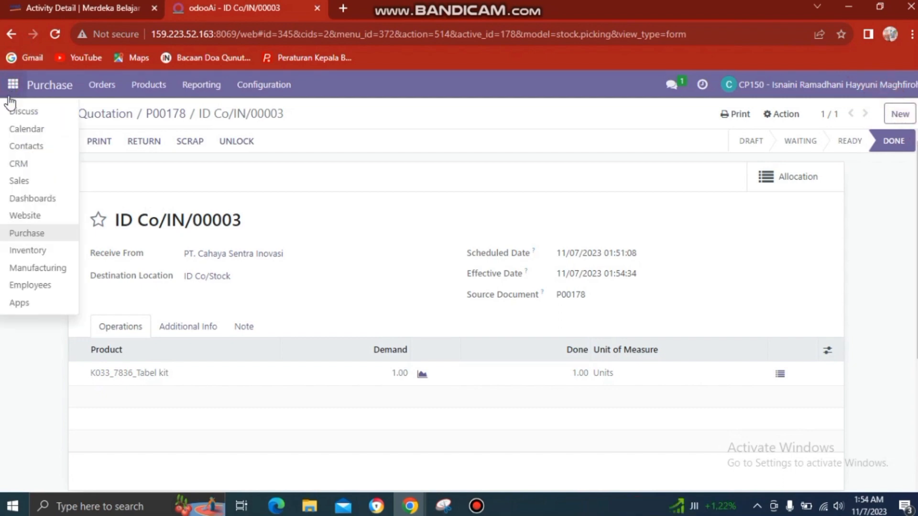
click(21, 250)
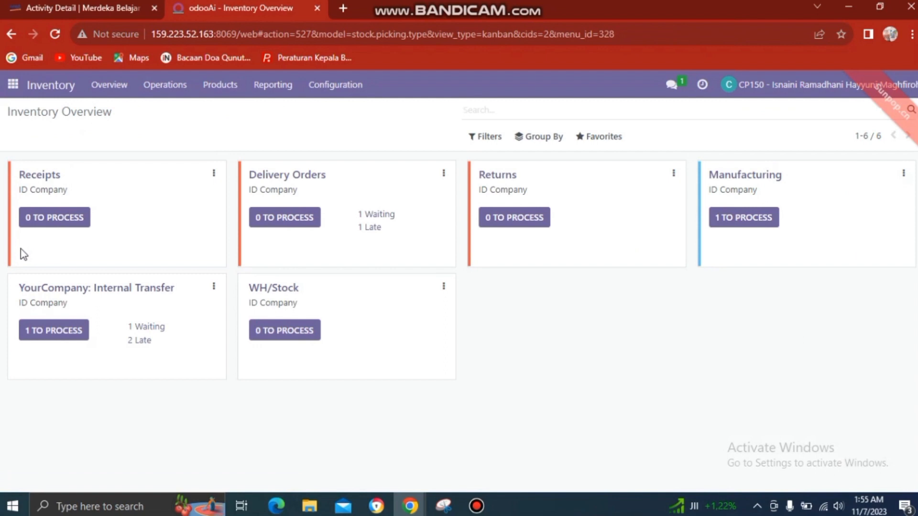
click(269, 86)
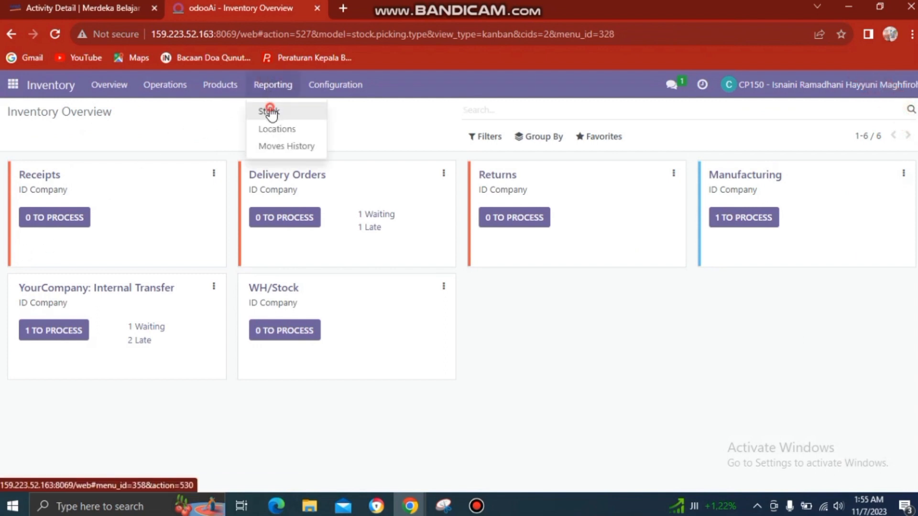
click(269, 111)
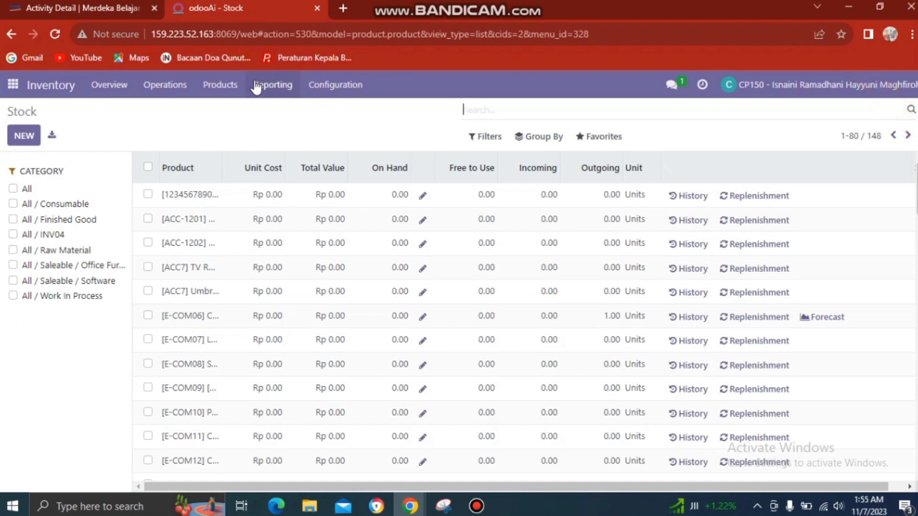
click(265, 89)
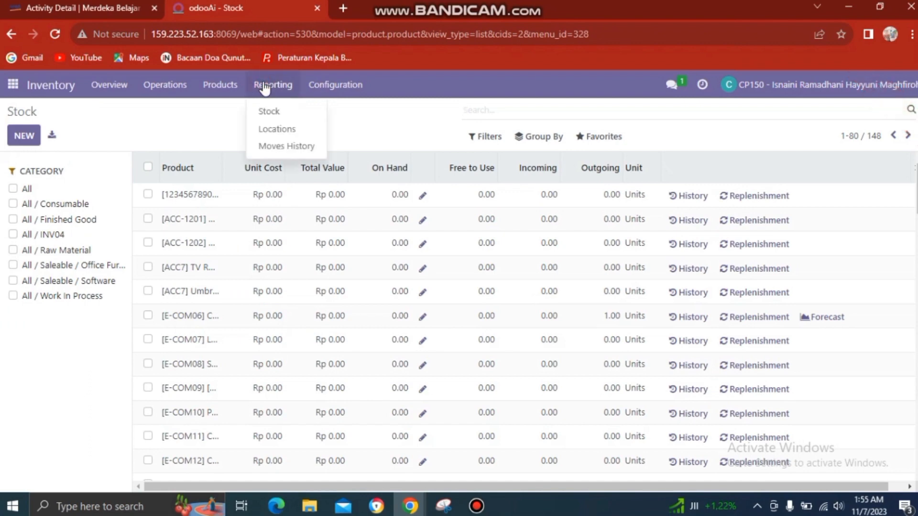
click(272, 146)
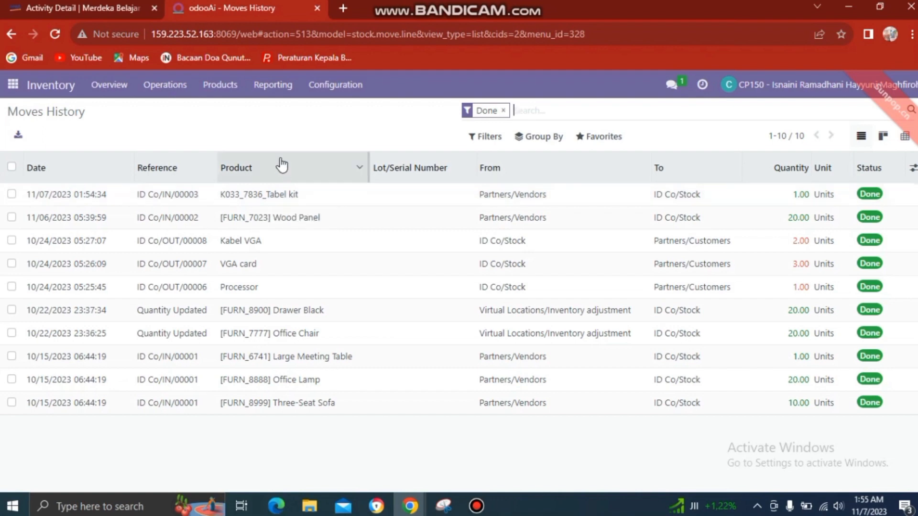
click(14, 84)
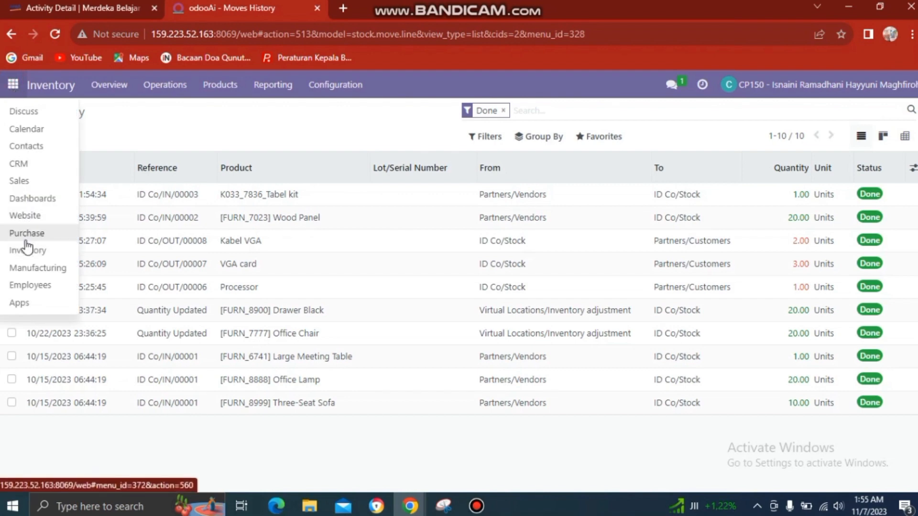
Step: In Manufacturing Products, search 'fur_' and open the K033_7836_Tabel kit product record
click(27, 271)
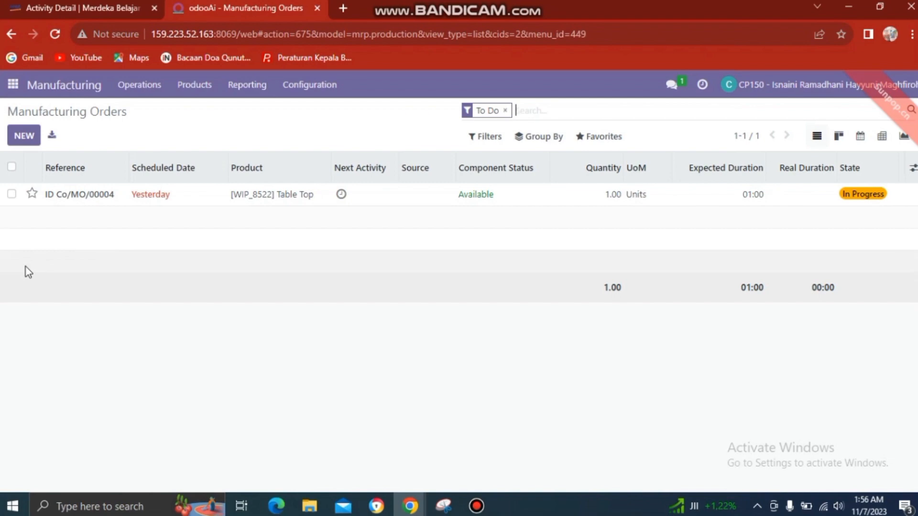
click(22, 136)
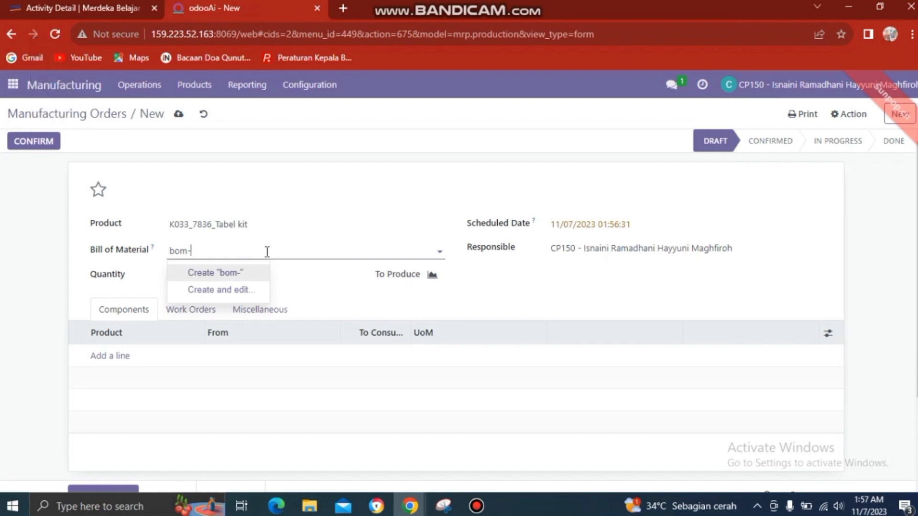
text(fur)
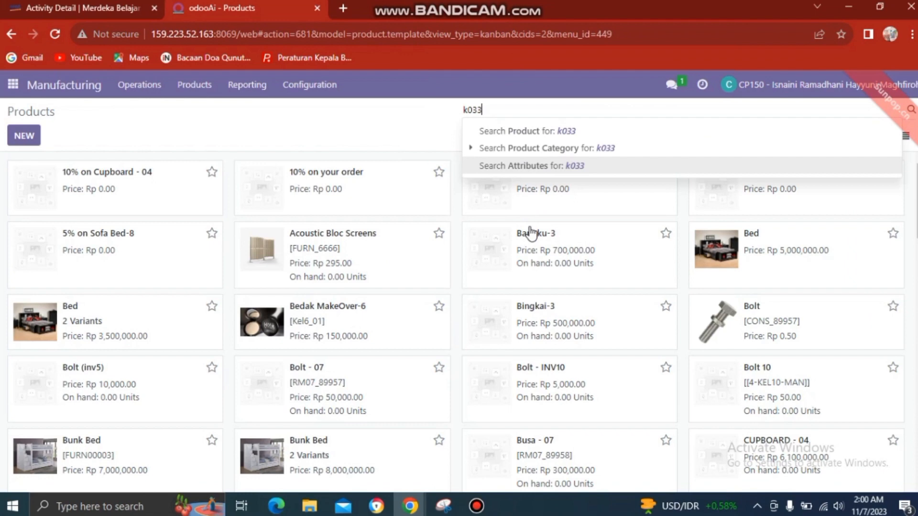
text(_)
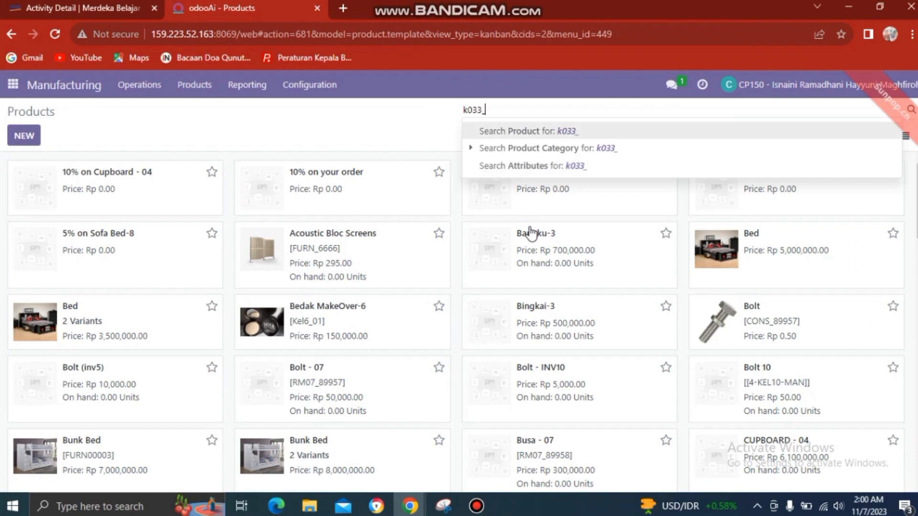
key(Return)
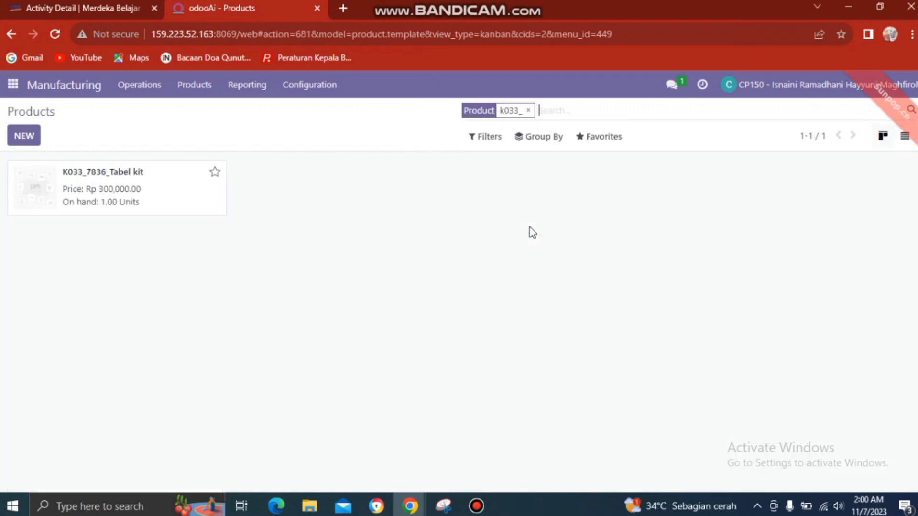
click(143, 196)
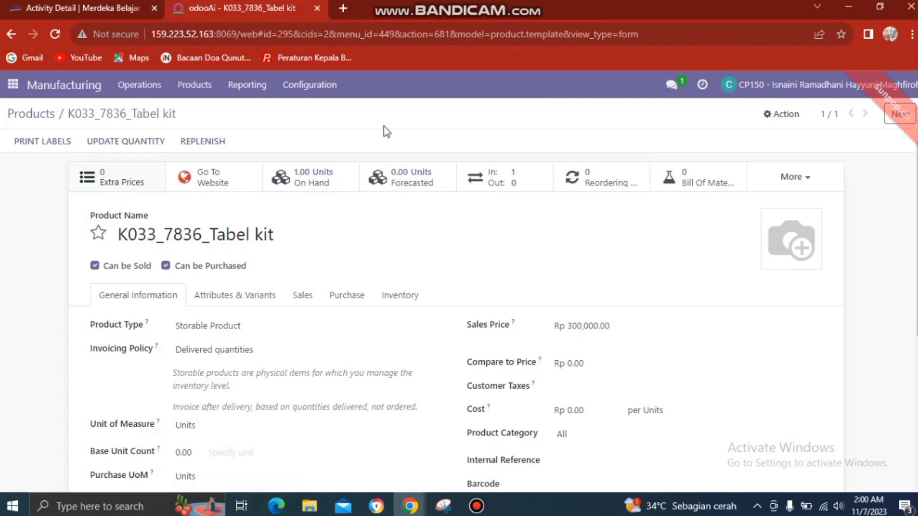
Step: Start a new bill of materials with product variant K033_7836_Tabel kit
click(711, 172)
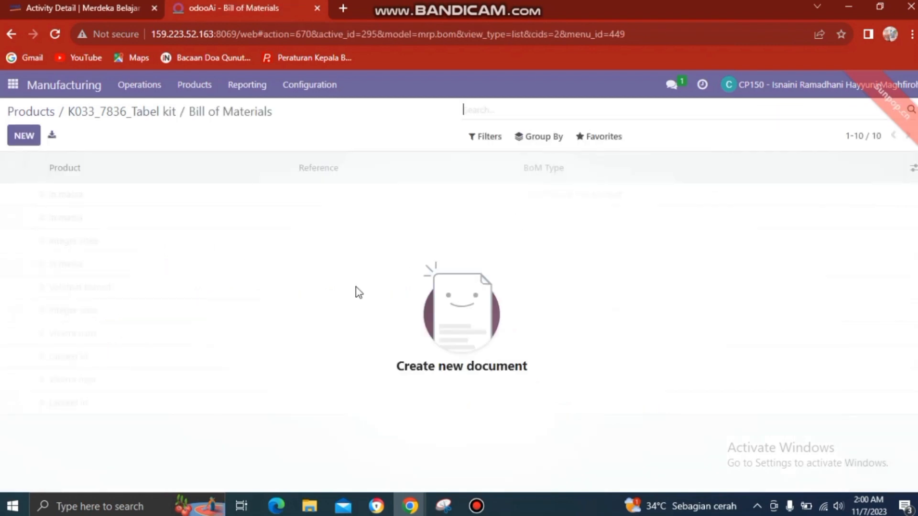
click(24, 136)
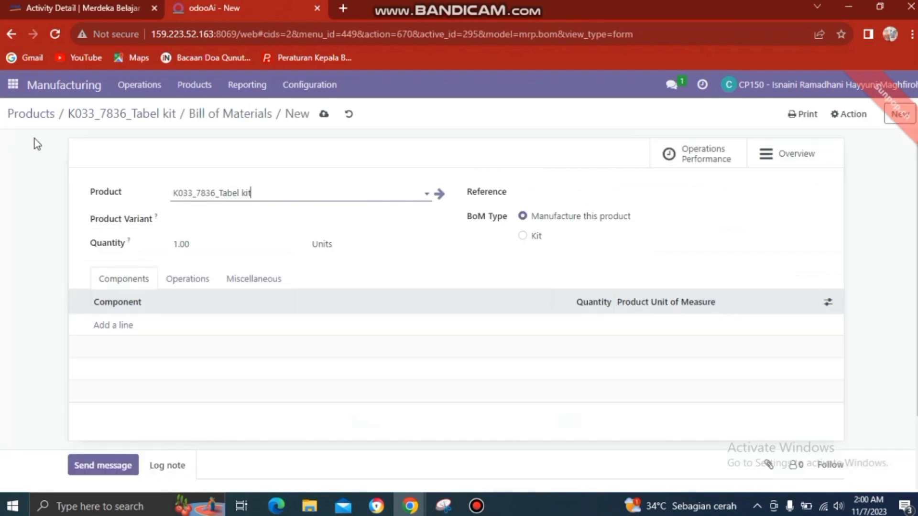
click(228, 219)
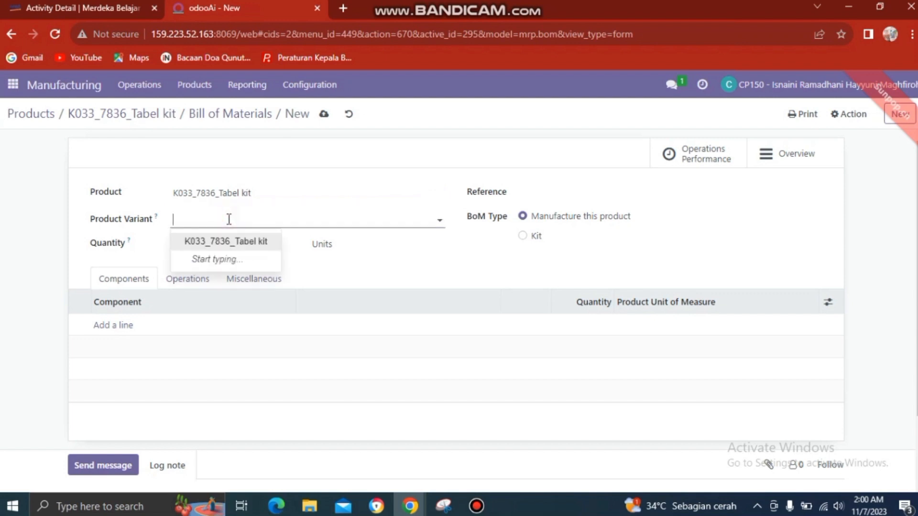
text(K)
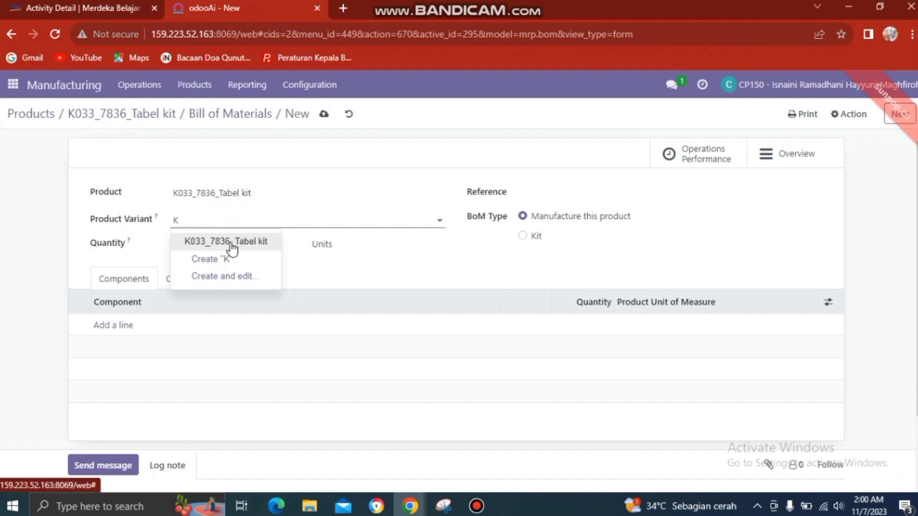
click(231, 242)
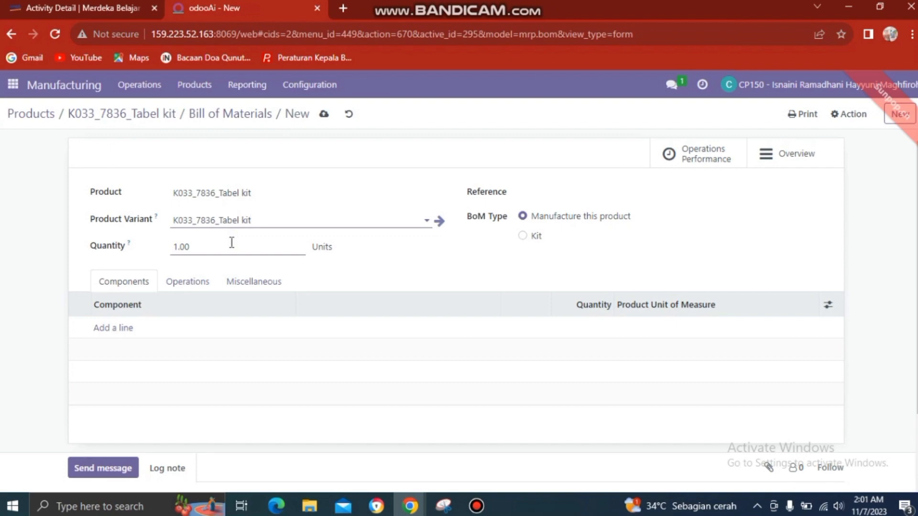
Step: Add [FURN_7023] Wood Panel as a component with quantity 2
click(126, 330)
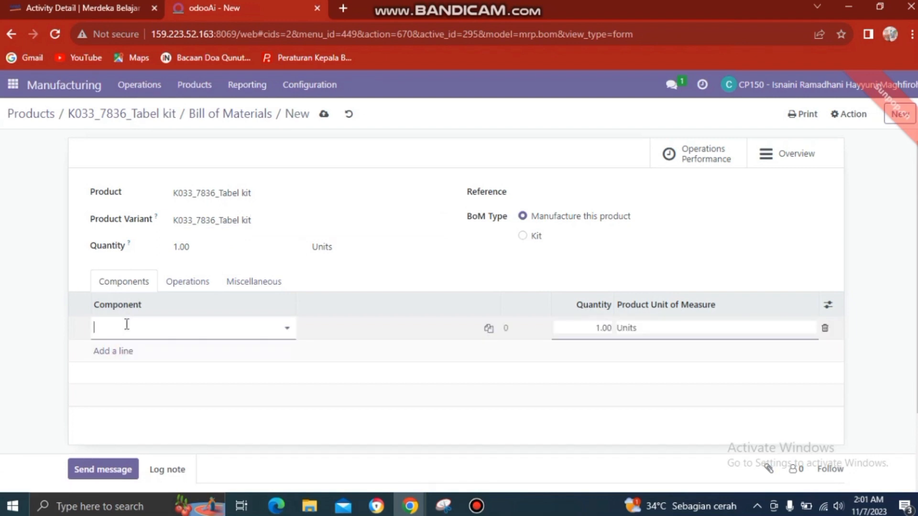
text(b)
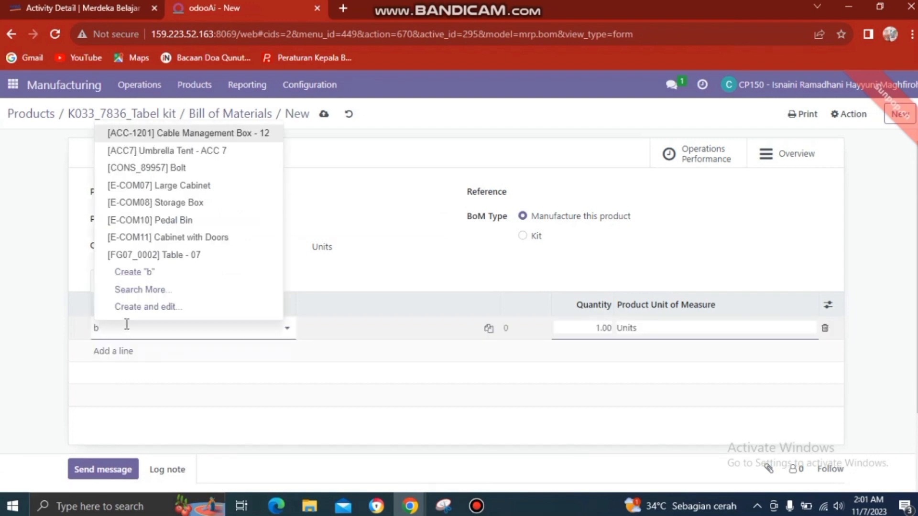
text(om)
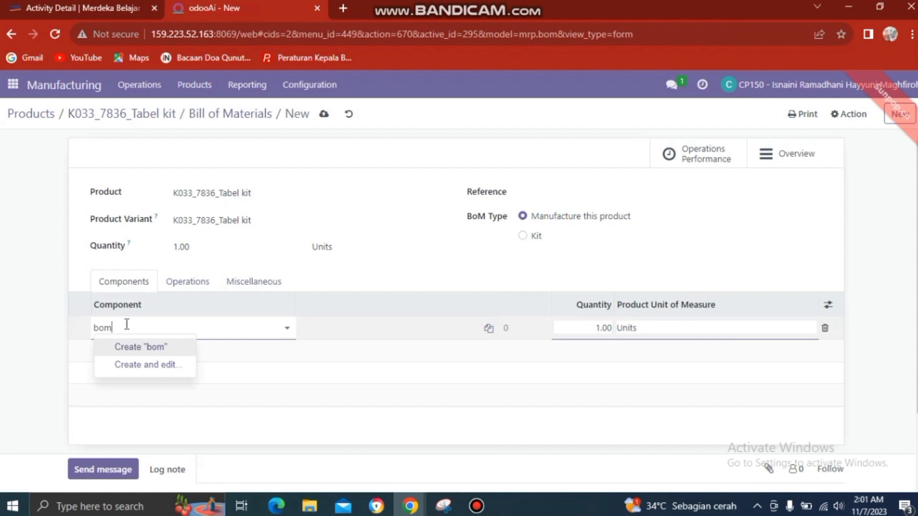
key(BackSpace)
key(BackSpace)
key(BackSpace)
text(w)
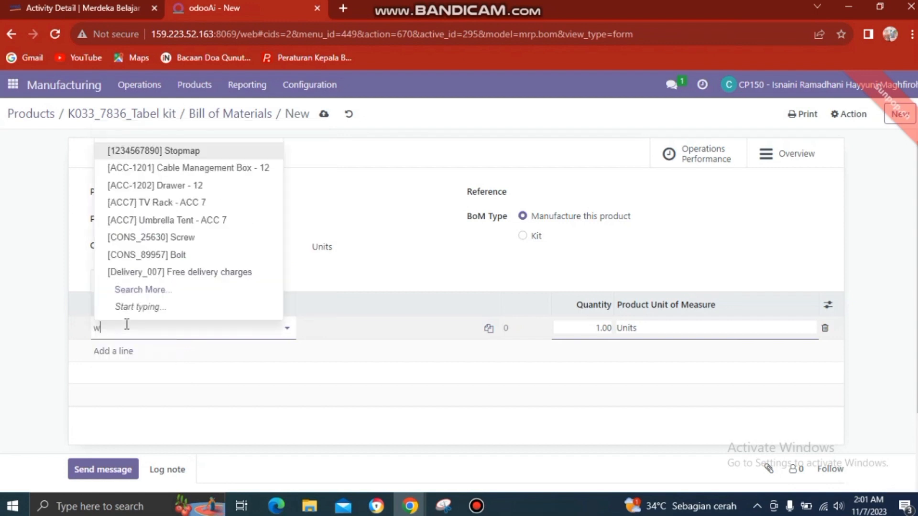
text(ood)
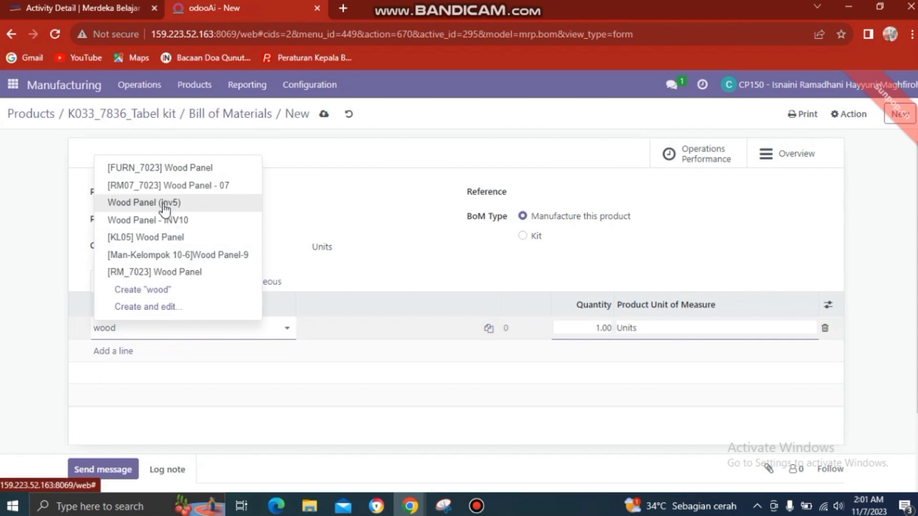
click(173, 167)
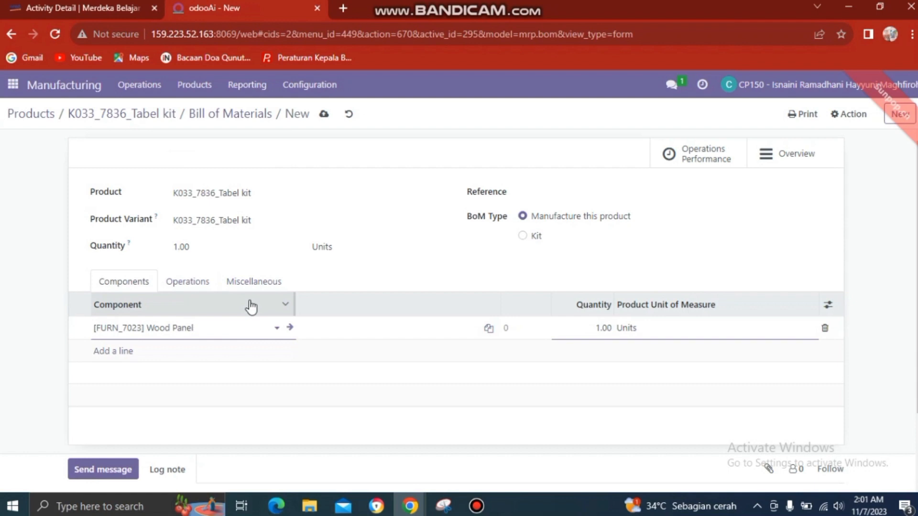
click(601, 327)
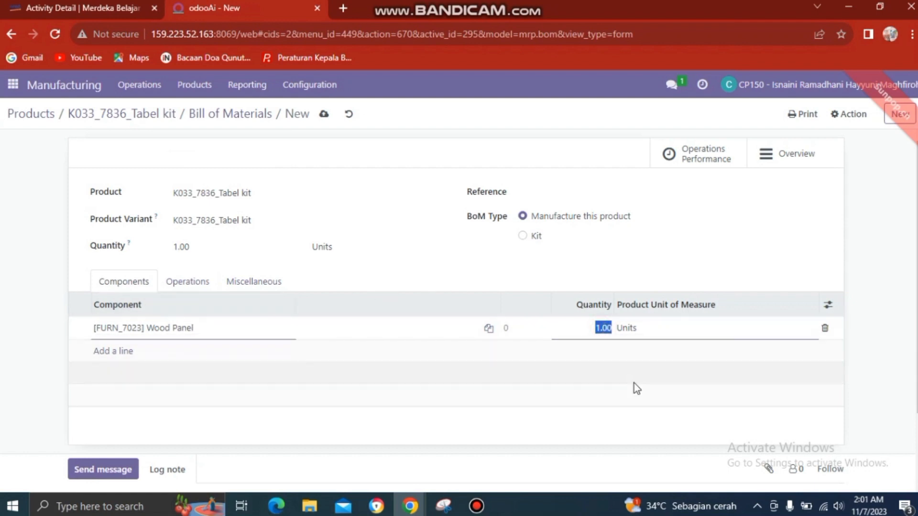
text(4)
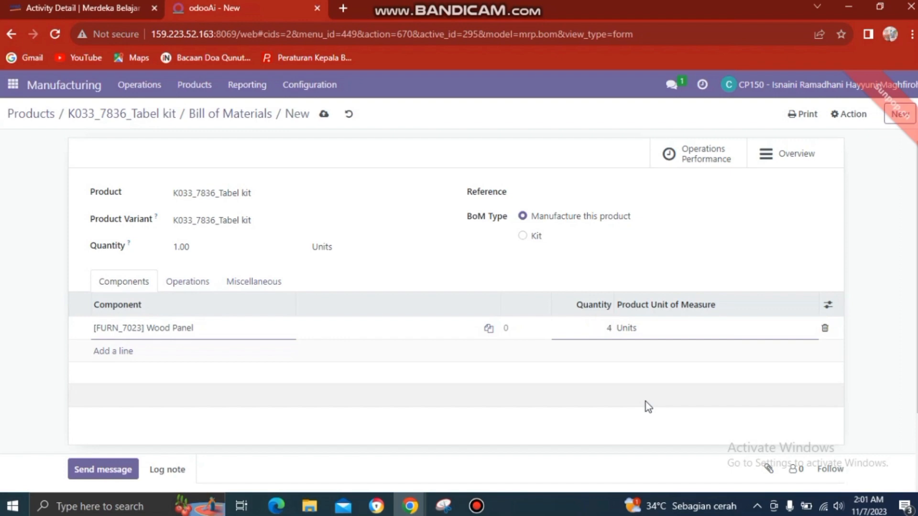
click(613, 342)
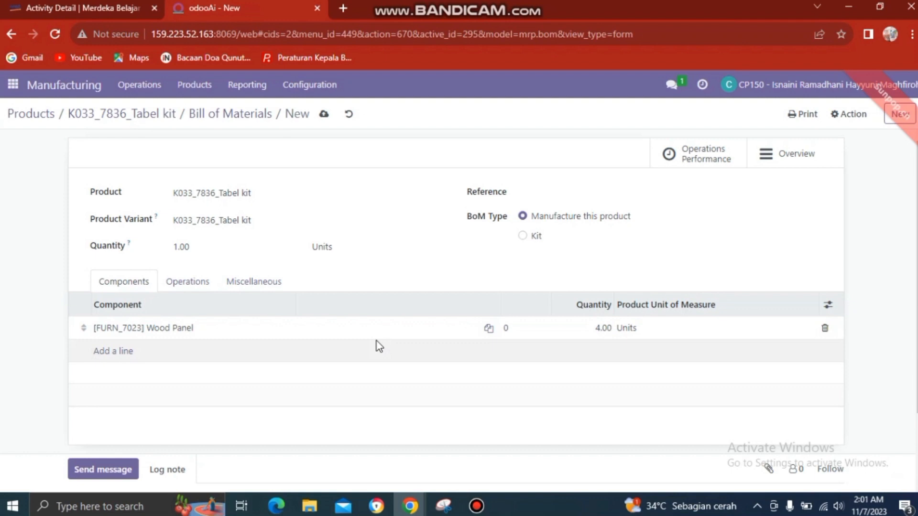
click(601, 328)
text(2)
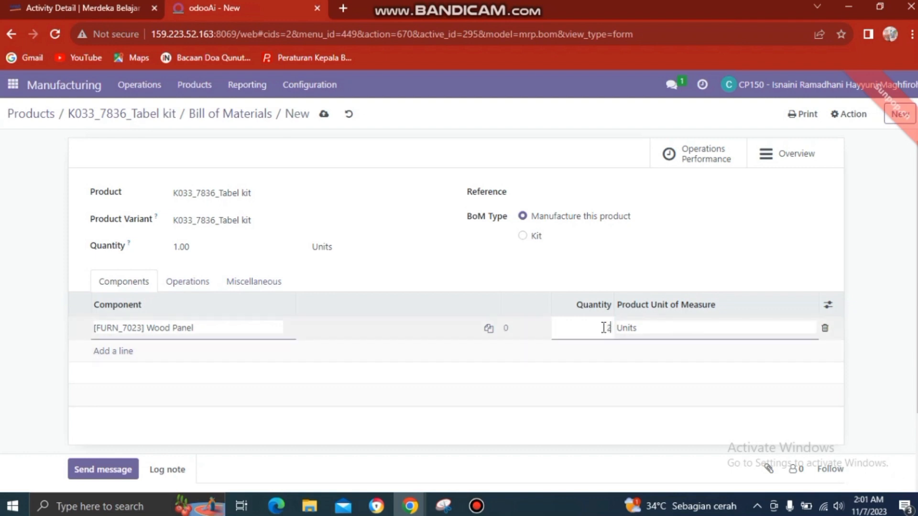
click(605, 358)
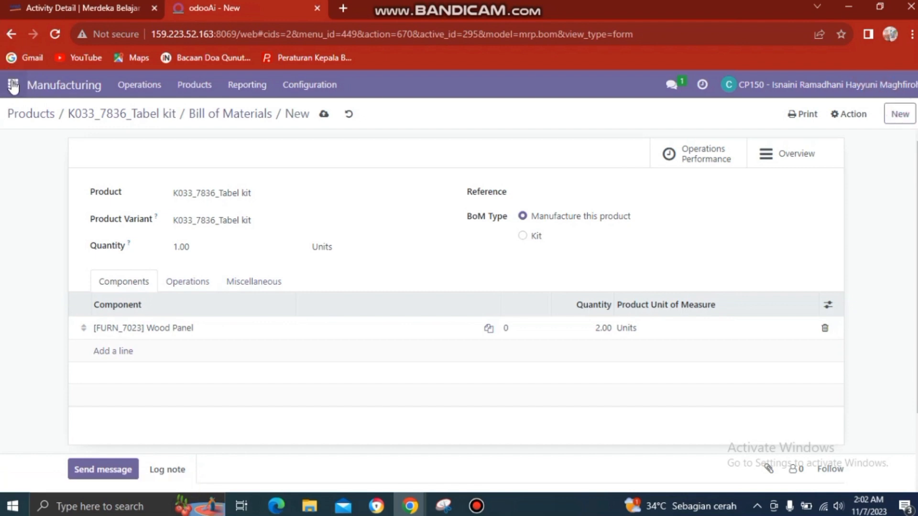
Step: Create and confirm a manufacturing order for K033_7836_Tabel kit
click(13, 84)
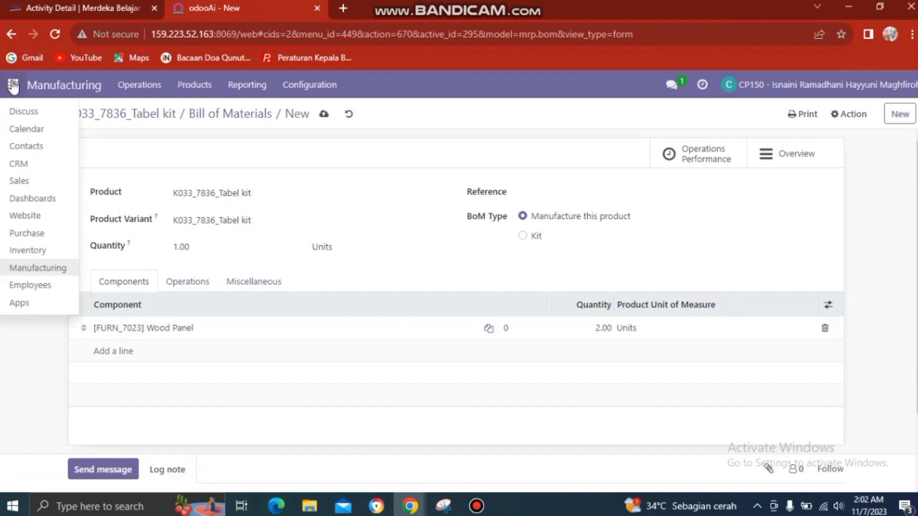
click(25, 270)
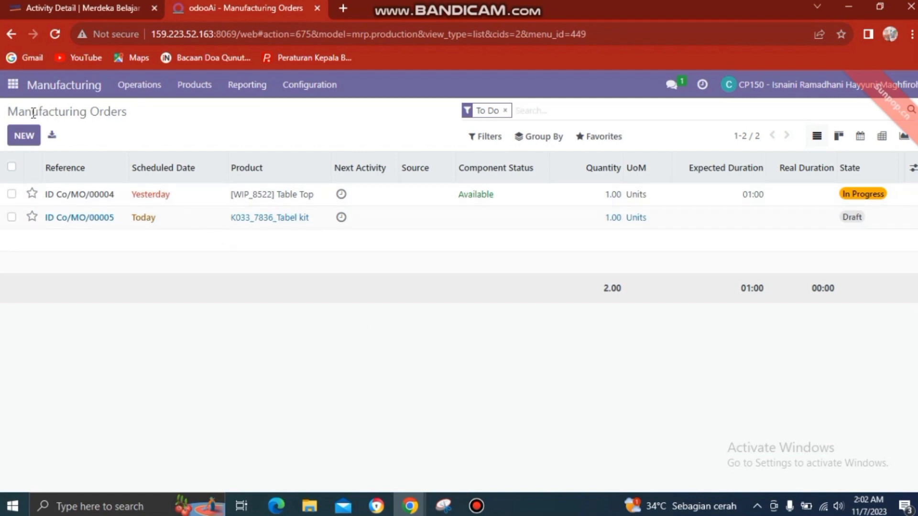
click(25, 137)
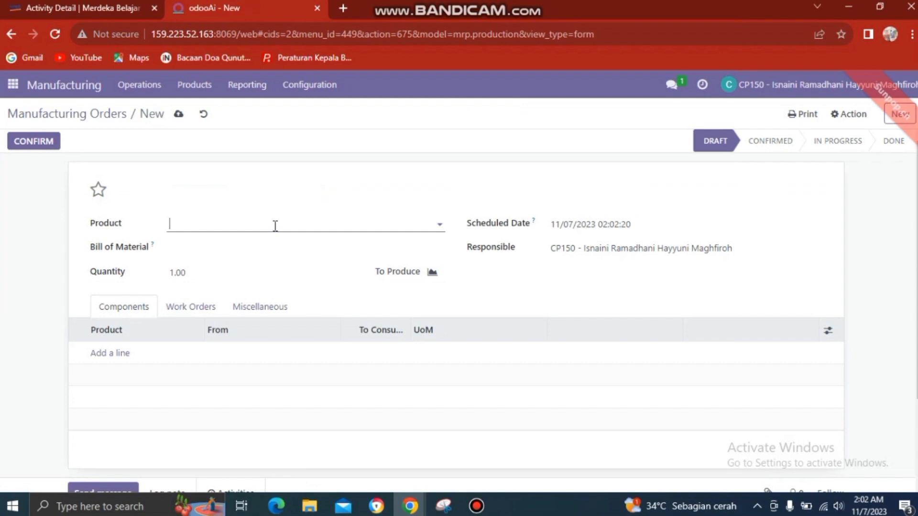
text(k)
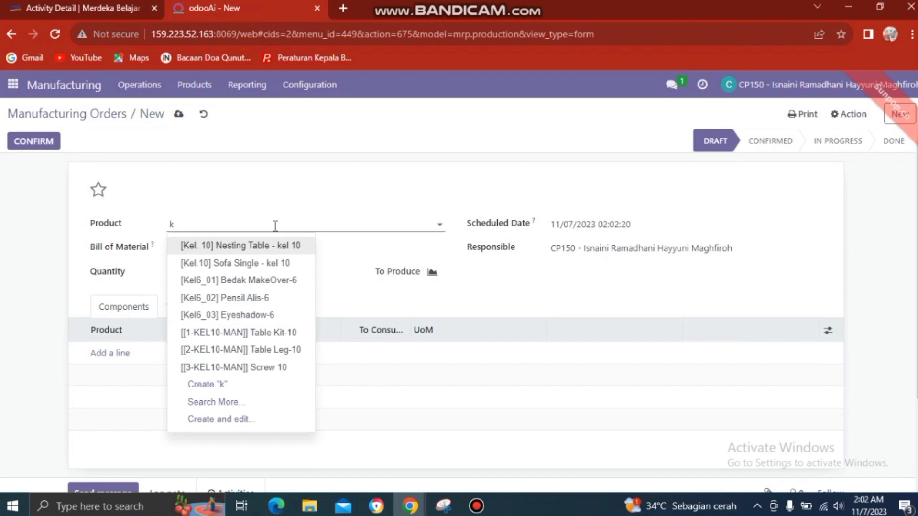
text(32)
key(BackSpace)
key(BackSpace)
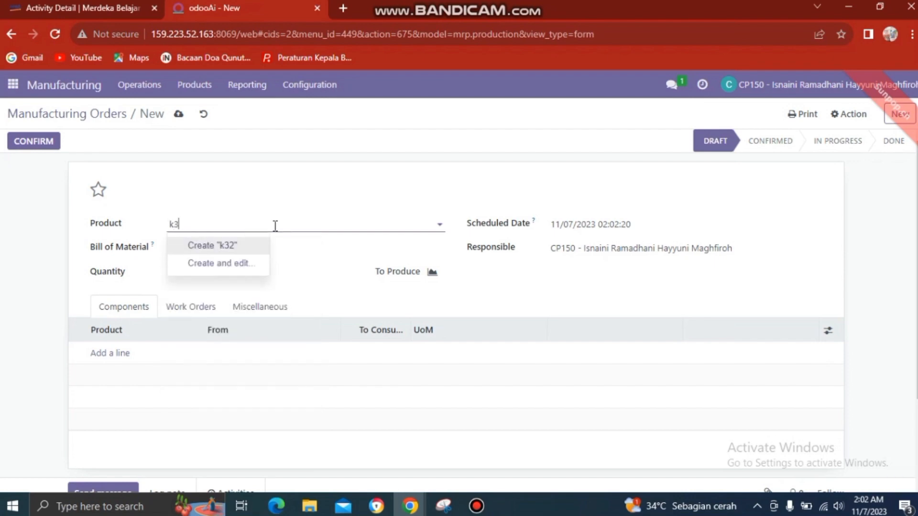
text(0)
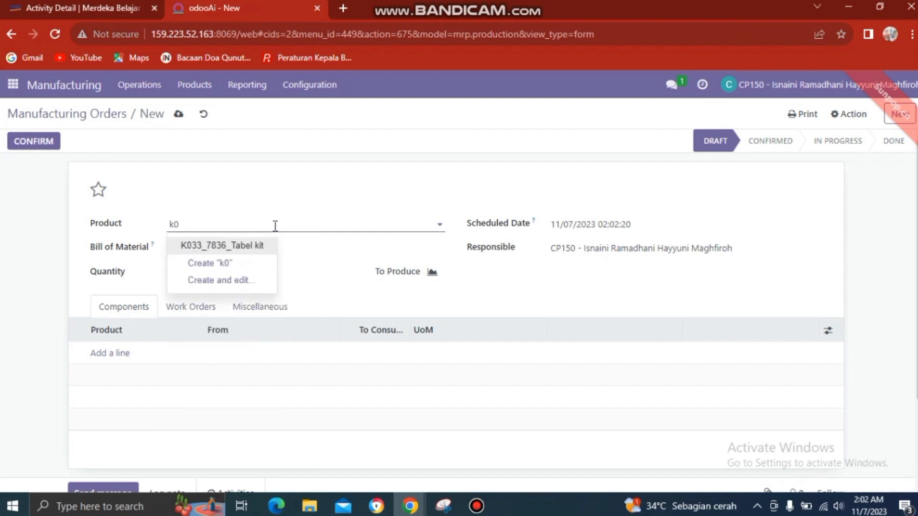
key(Return)
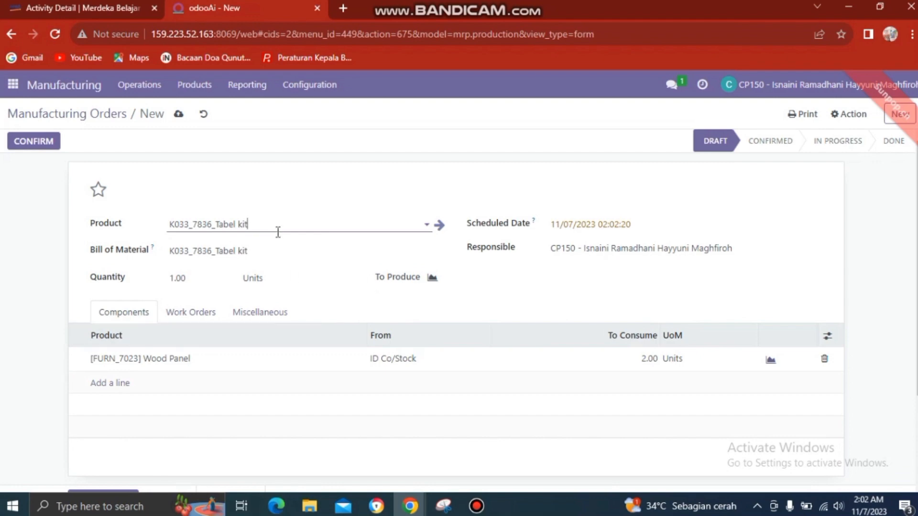
click(44, 141)
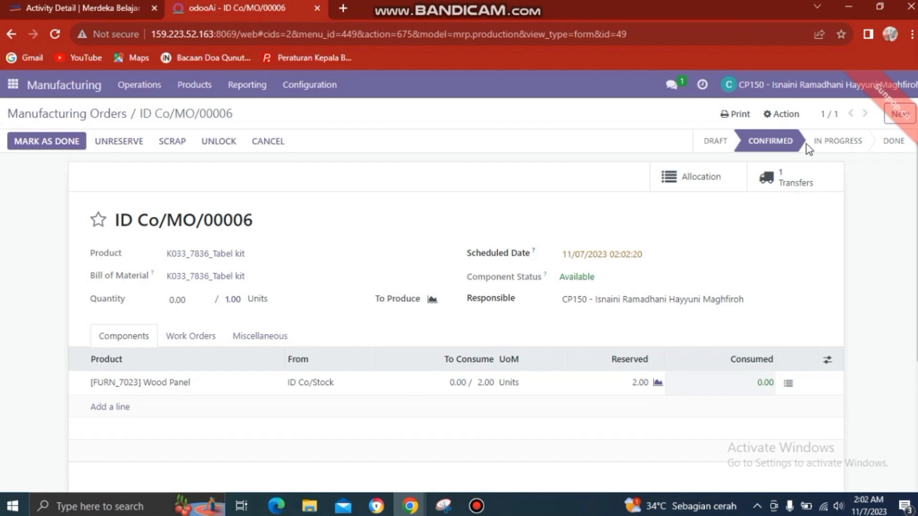
Step: Mark manufacturing order ID Co/MO/00006 as done, applying immediate production
mouse_move(783, 149)
click(66, 144)
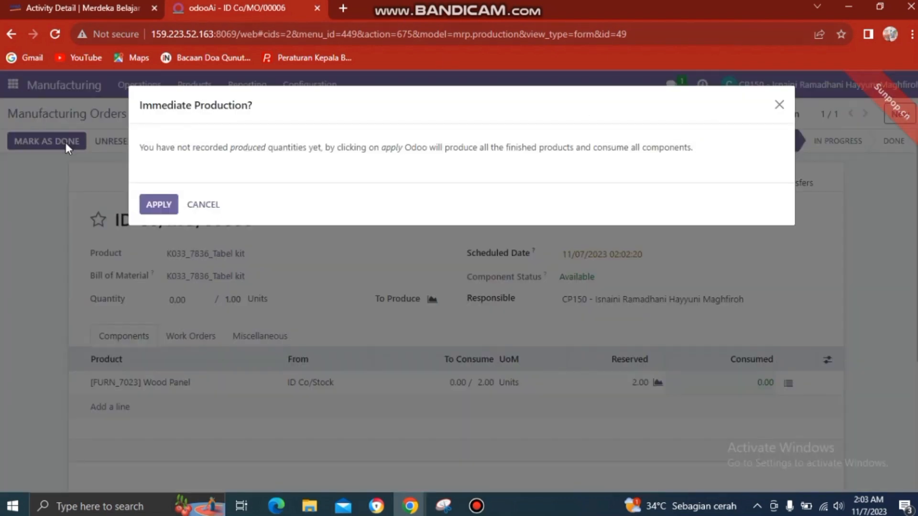
click(158, 205)
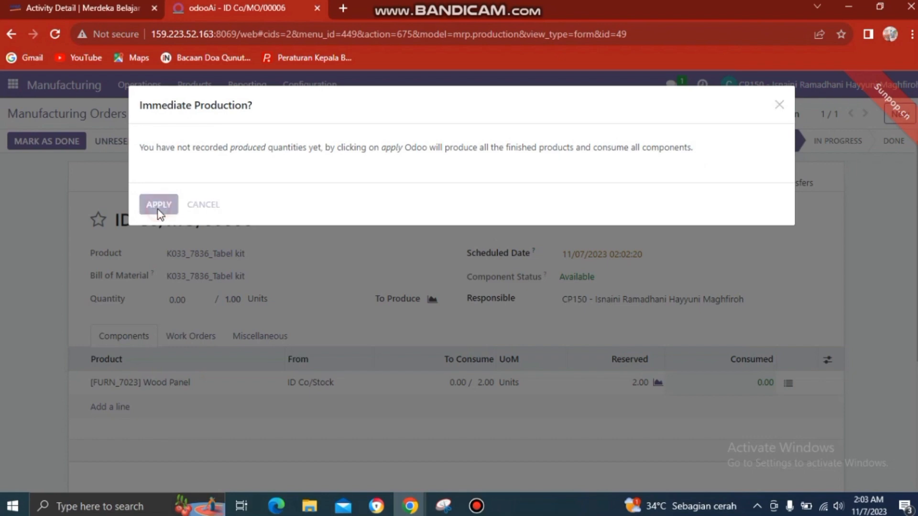
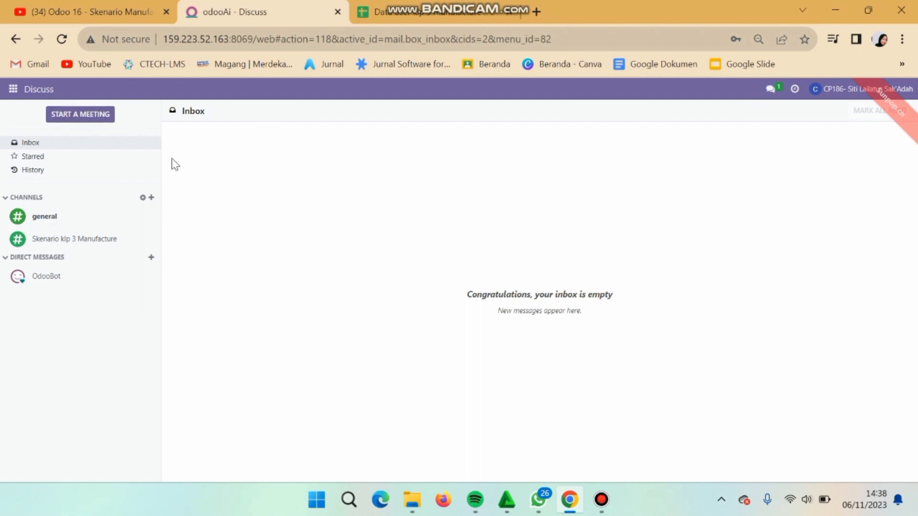
Step: Start a new bill of materials under Manufacturing > Products > Bills of Materials
click(13, 89)
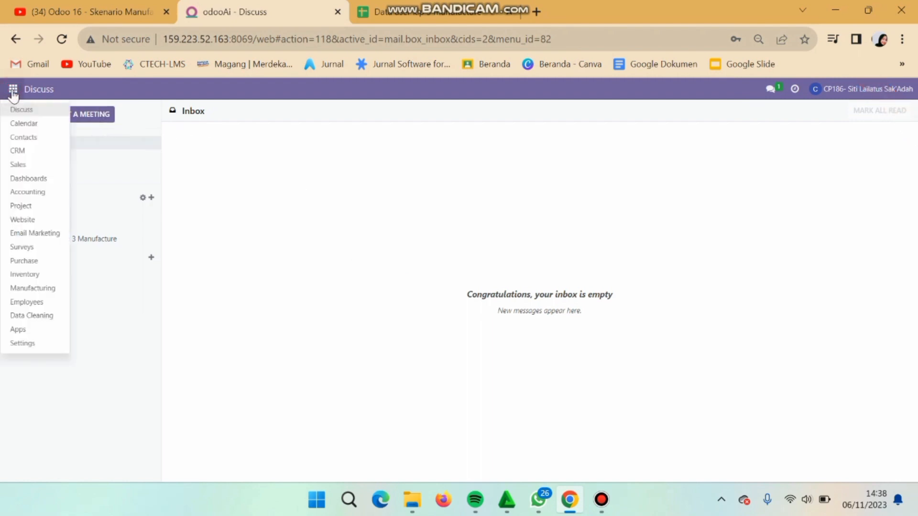
click(30, 289)
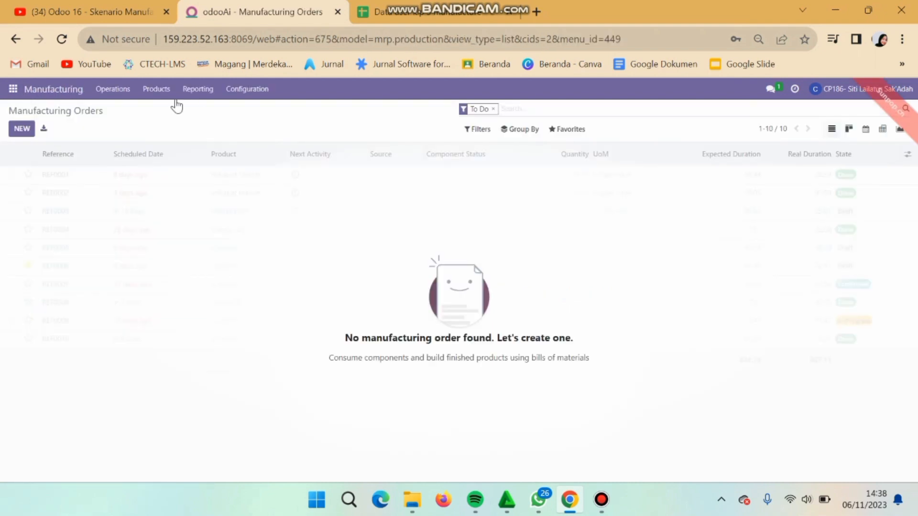
click(155, 90)
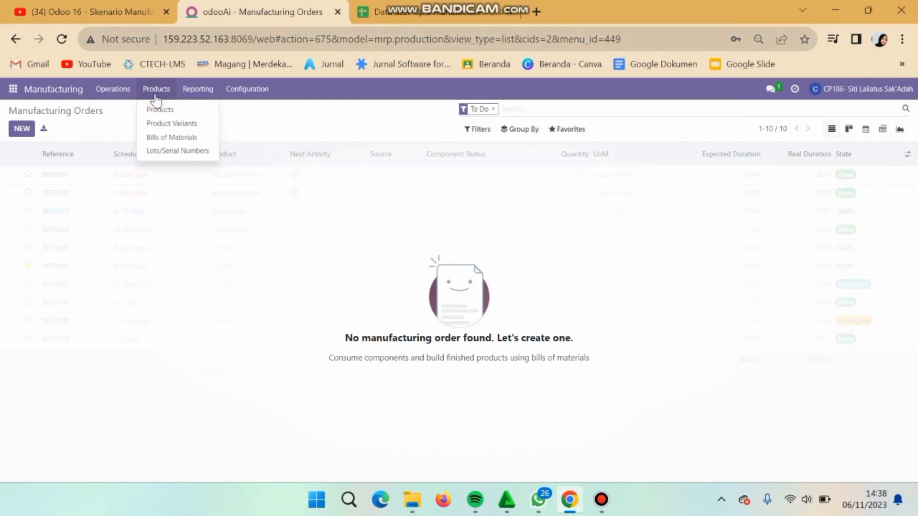
click(162, 139)
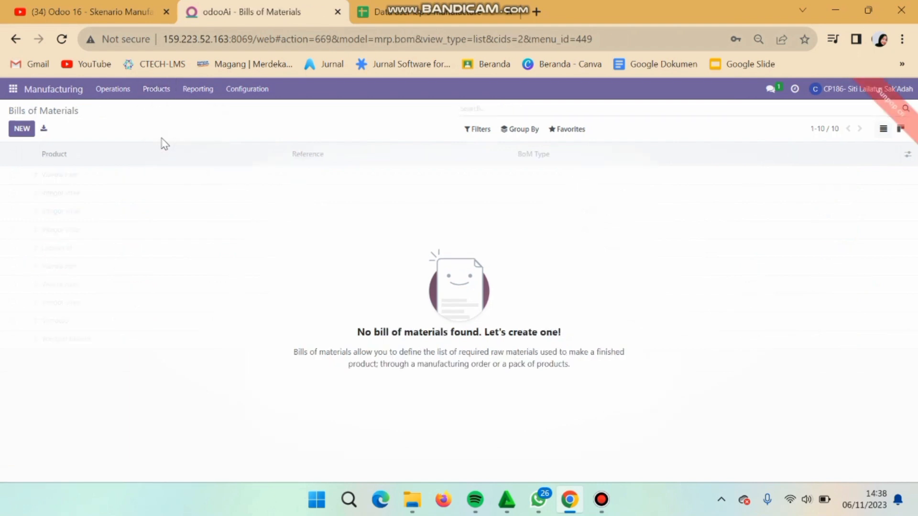
click(22, 130)
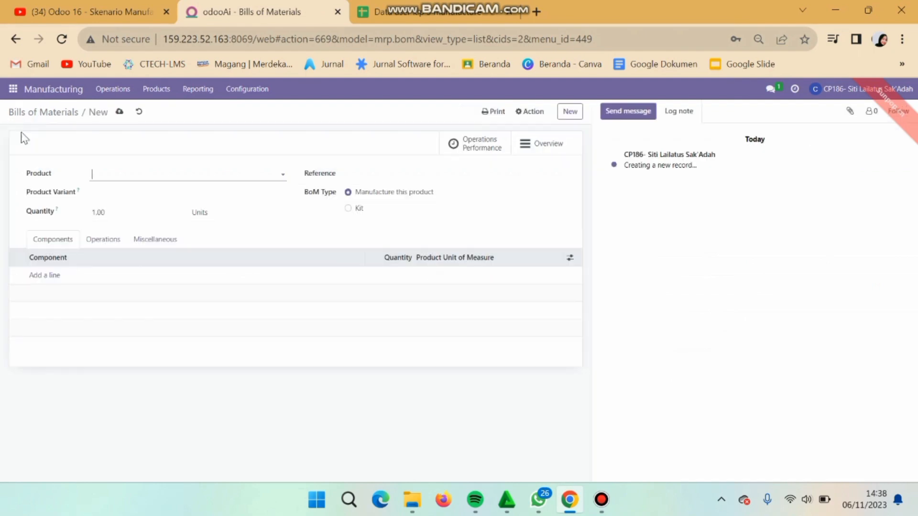
Step: Set the bill's product to [FURN_8522] Table Top, checking the BOM sheet for values
click(412, 11)
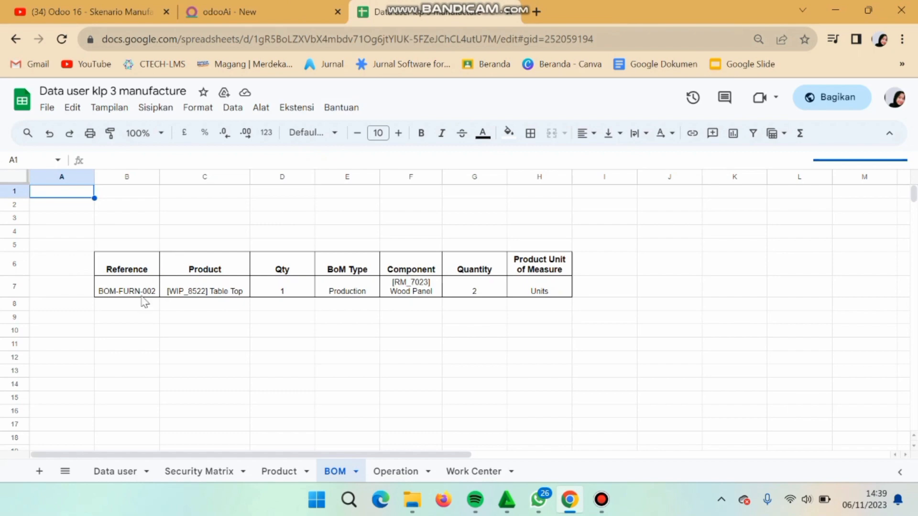
click(241, 9)
click(169, 172)
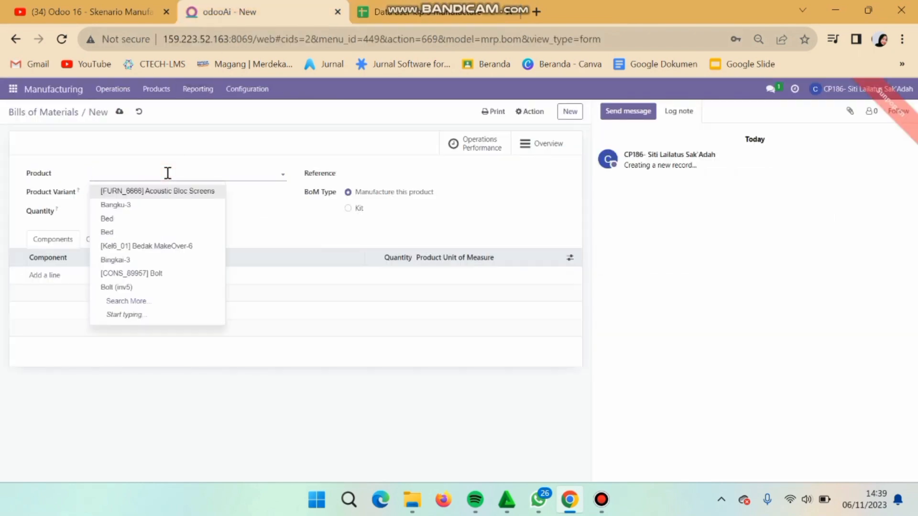
text(ta)
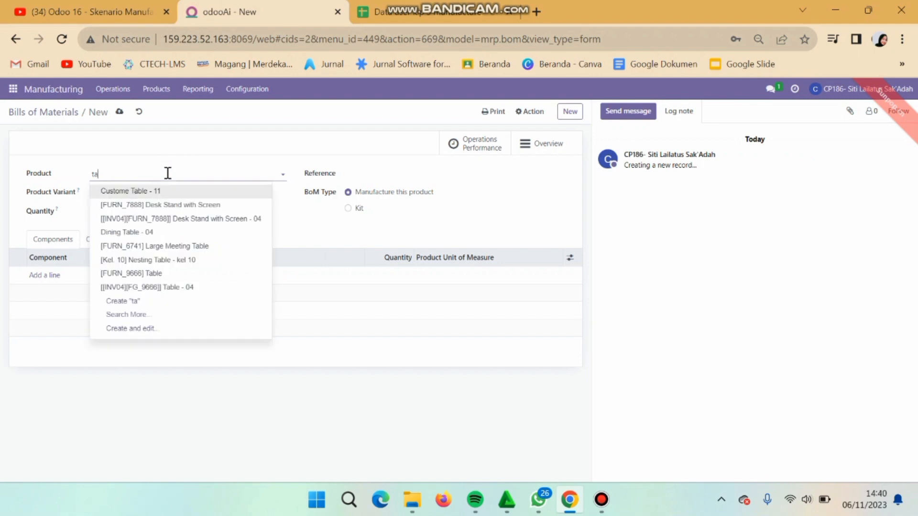
text(ble)
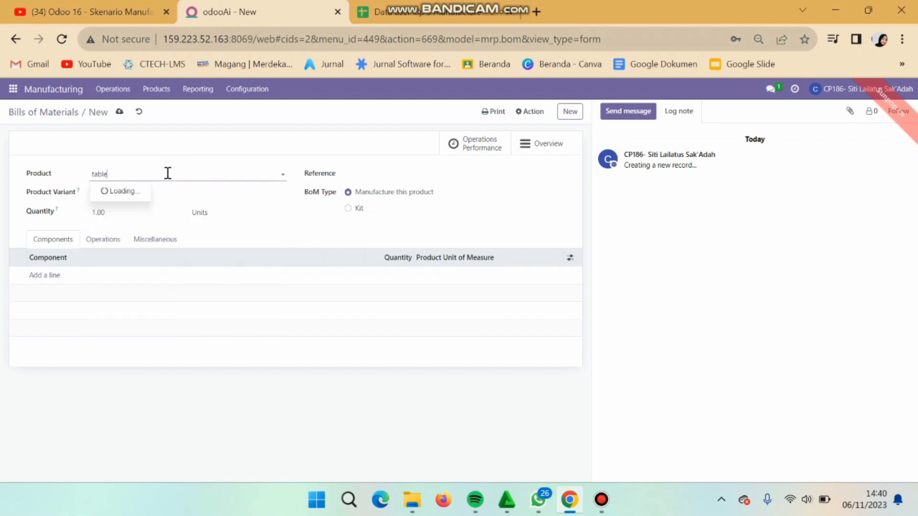
text( to)
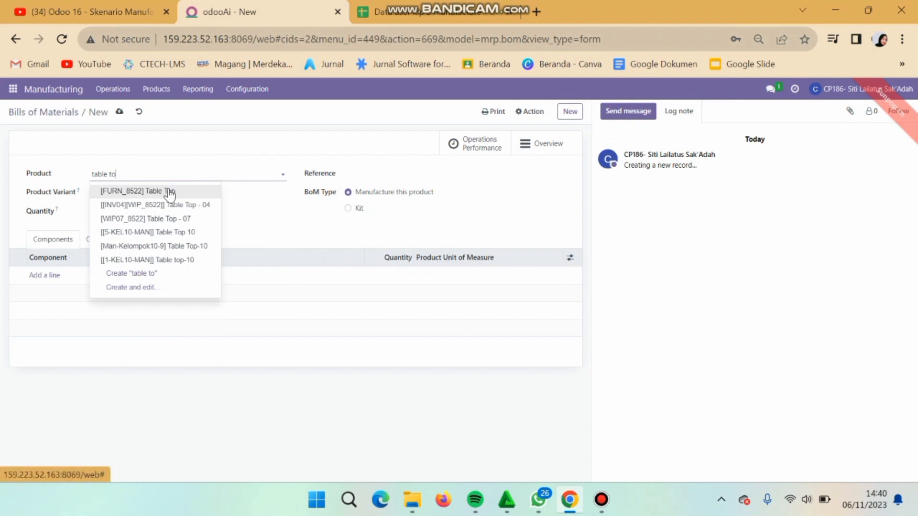
click(169, 192)
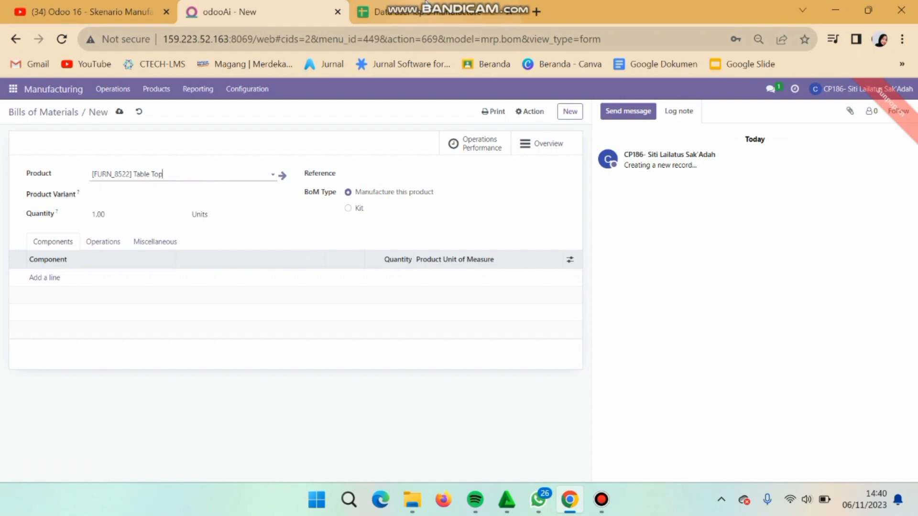
click(382, 11)
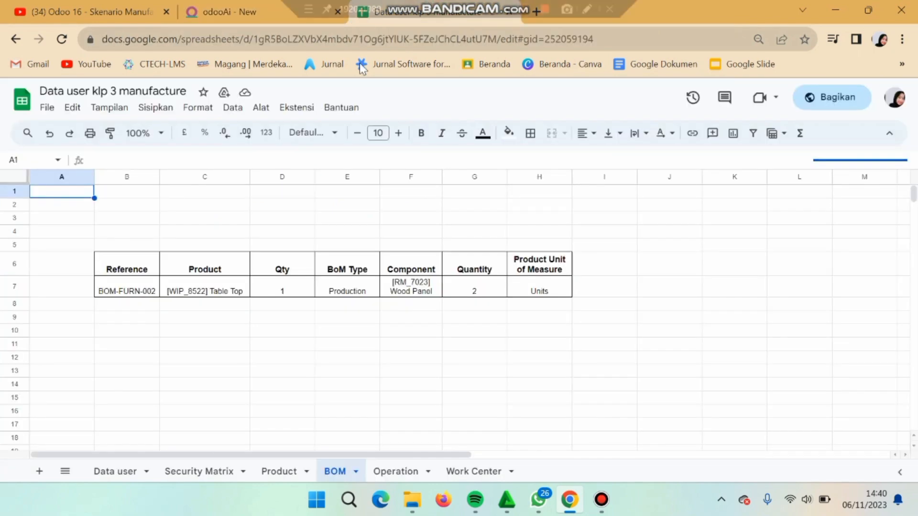
click(280, 10)
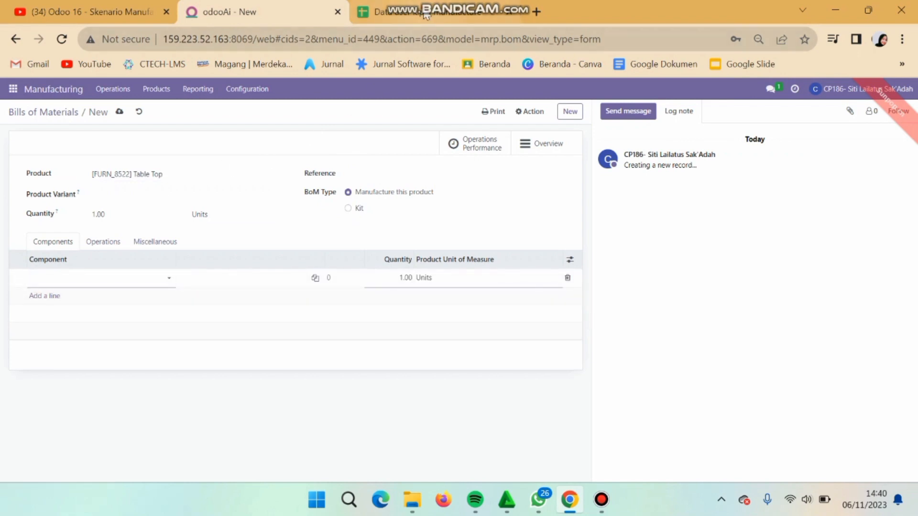
click(406, 12)
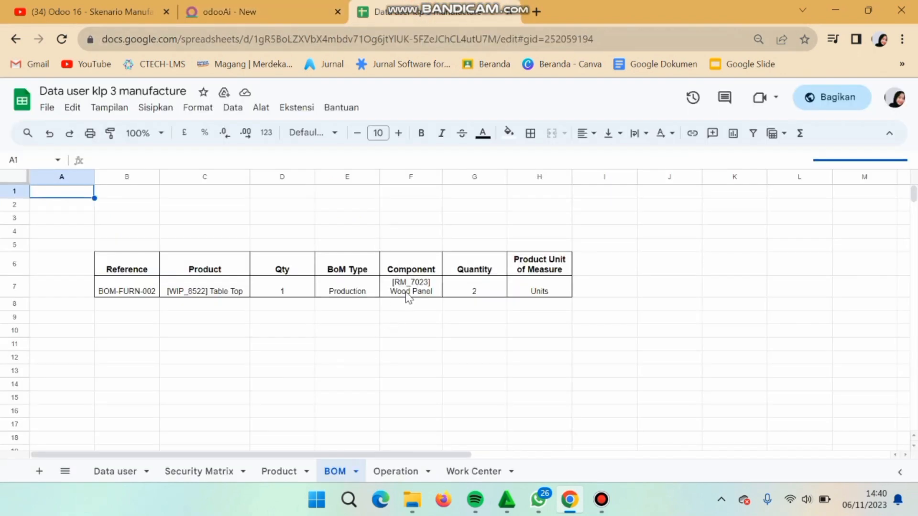
click(141, 7)
Step: Add [FURN_7023] Wood Panel as a component with quantity 2 and save the bill
click(203, 10)
click(57, 296)
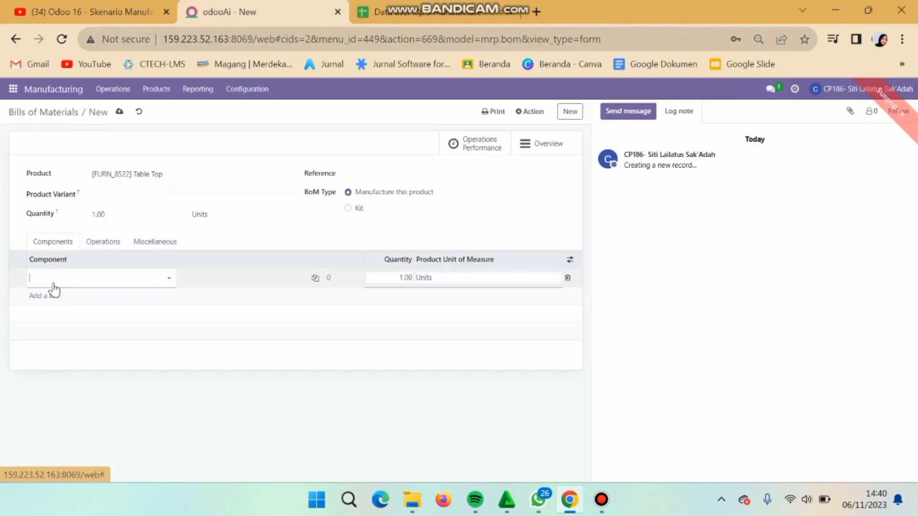
click(54, 283)
text(woo)
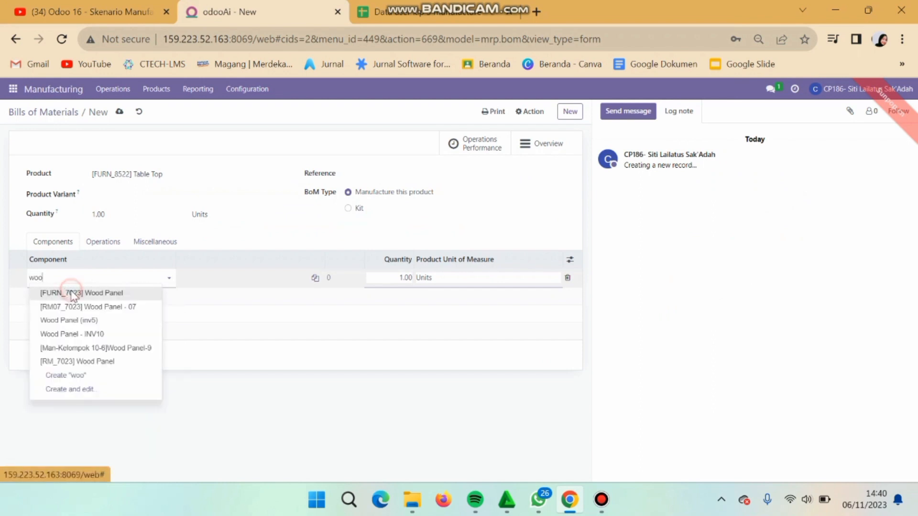
click(59, 292)
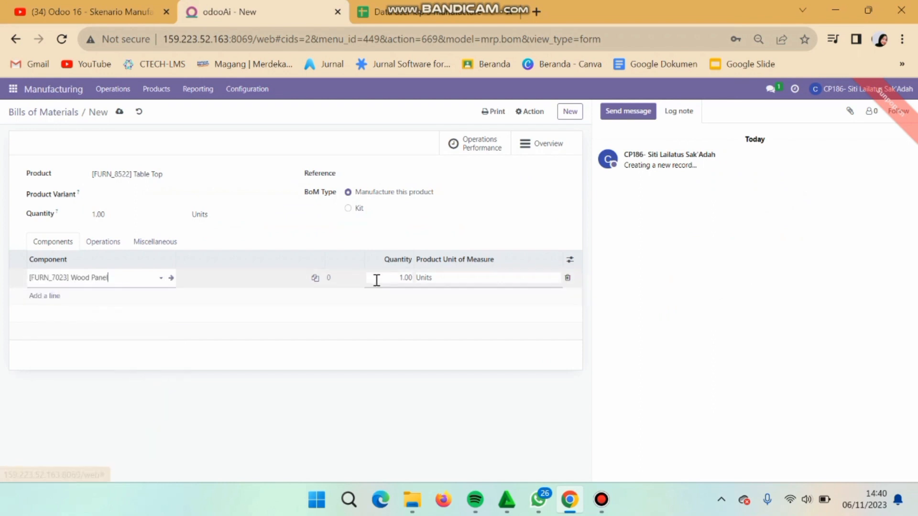
click(410, 280)
text(2)
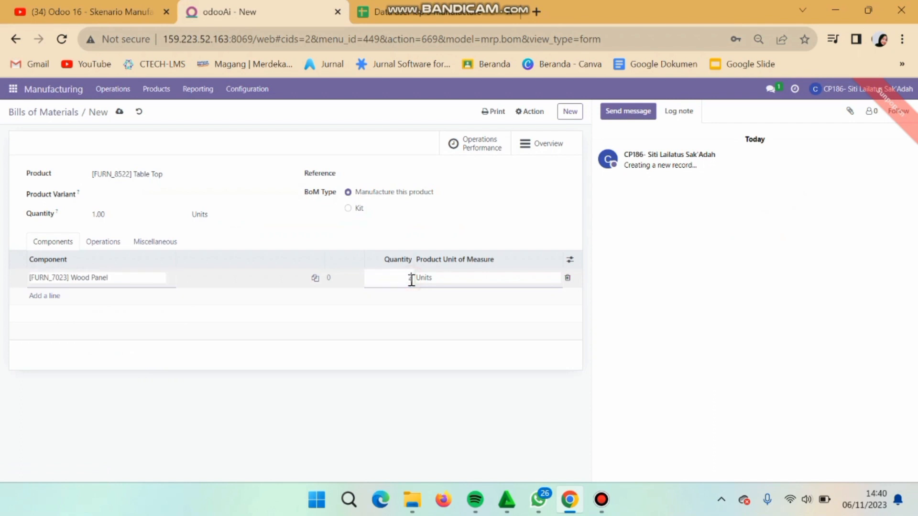
click(401, 309)
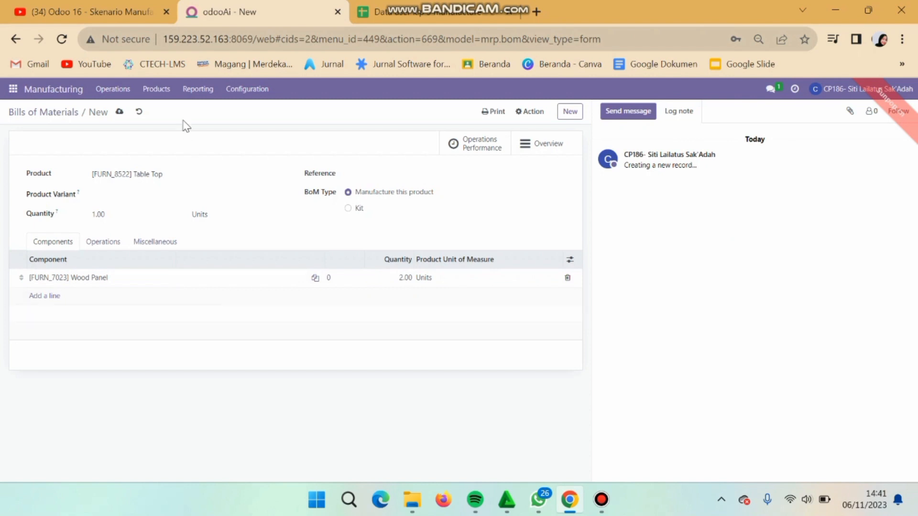
click(119, 112)
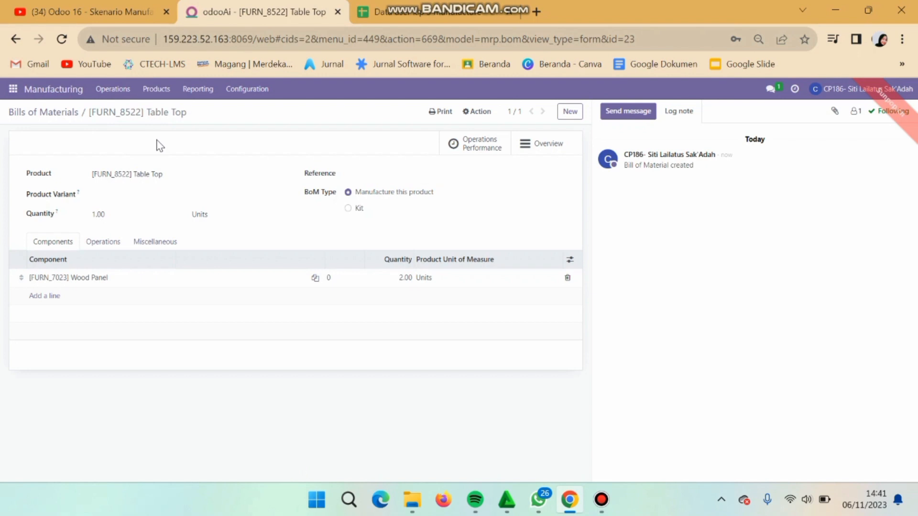
click(12, 91)
Step: Create a new quotation for PT Cahaya Sentra Inovasi expiring 11/06/2023
click(19, 165)
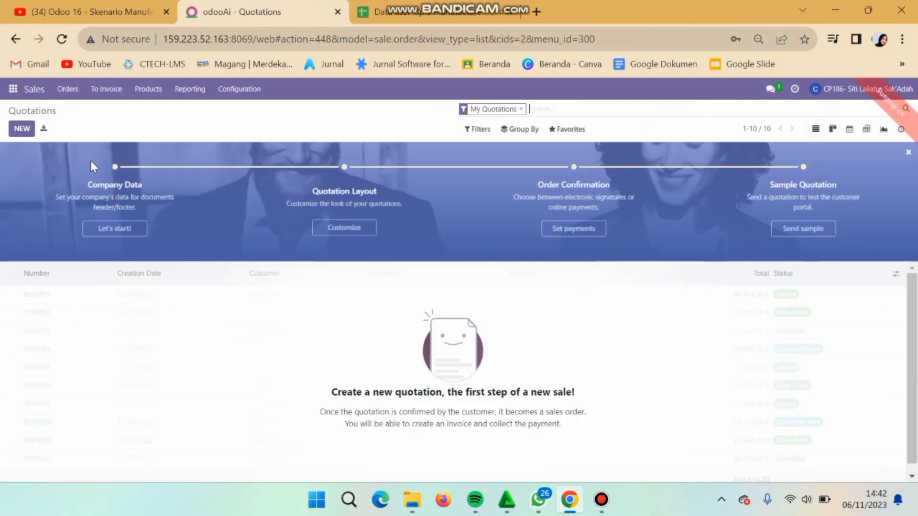
click(22, 129)
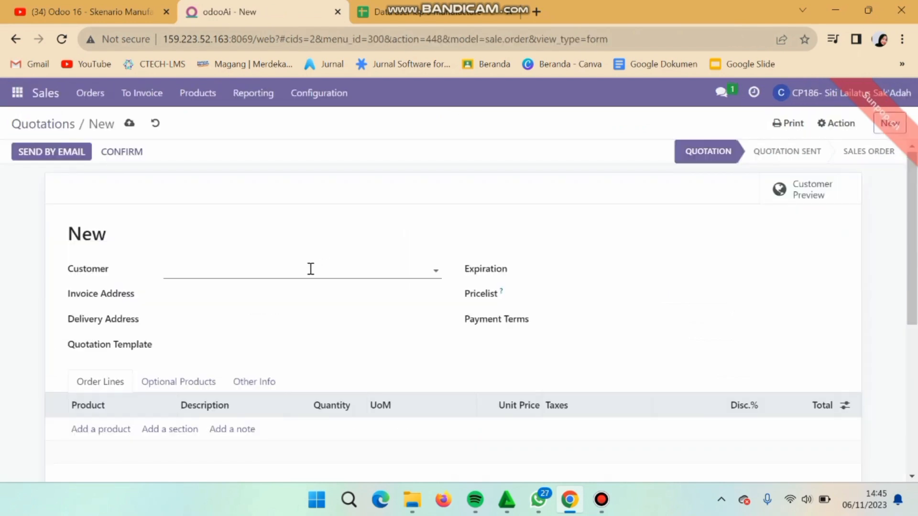
click(310, 269)
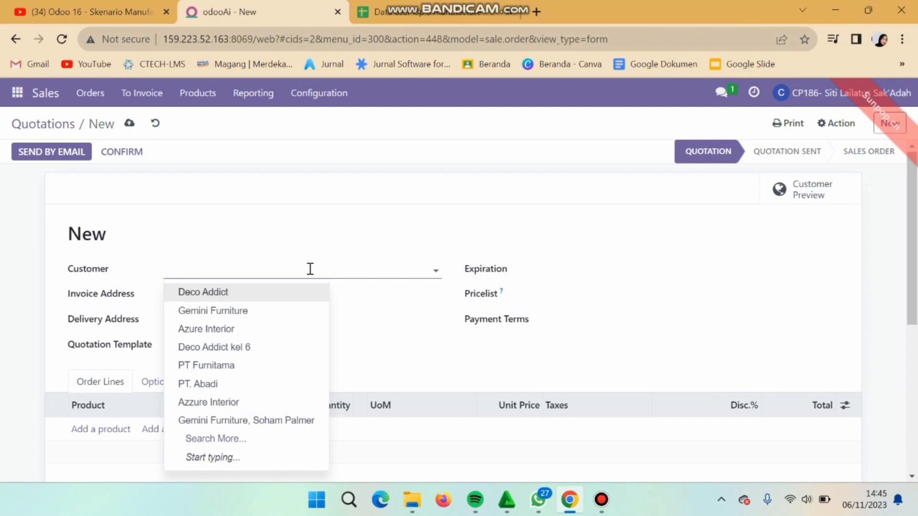
text(cahay)
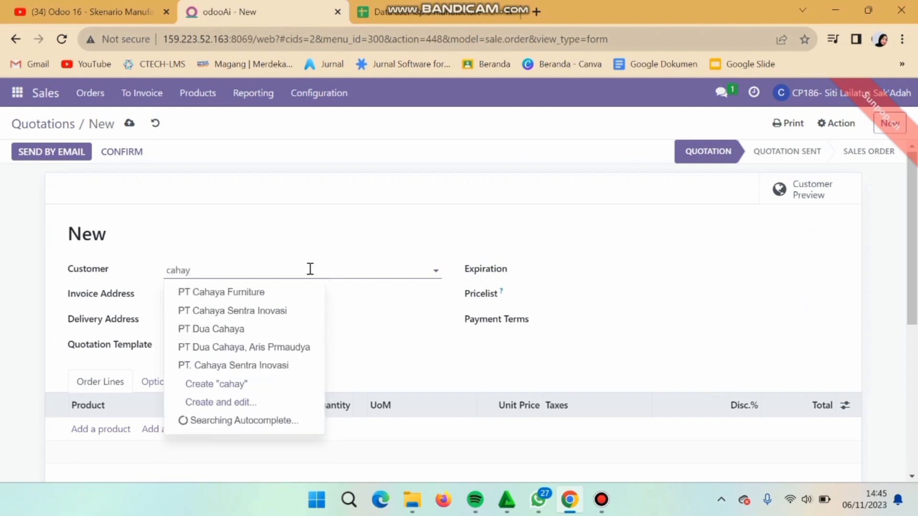
click(277, 310)
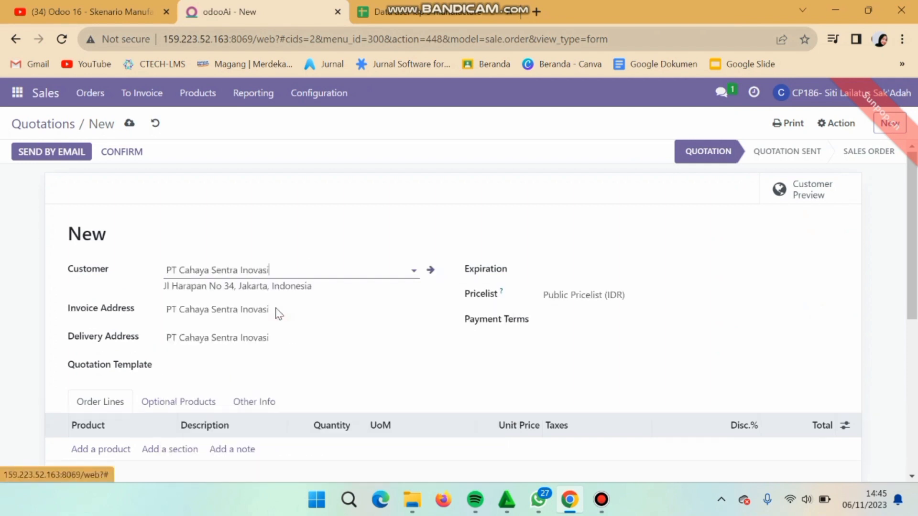
click(546, 279)
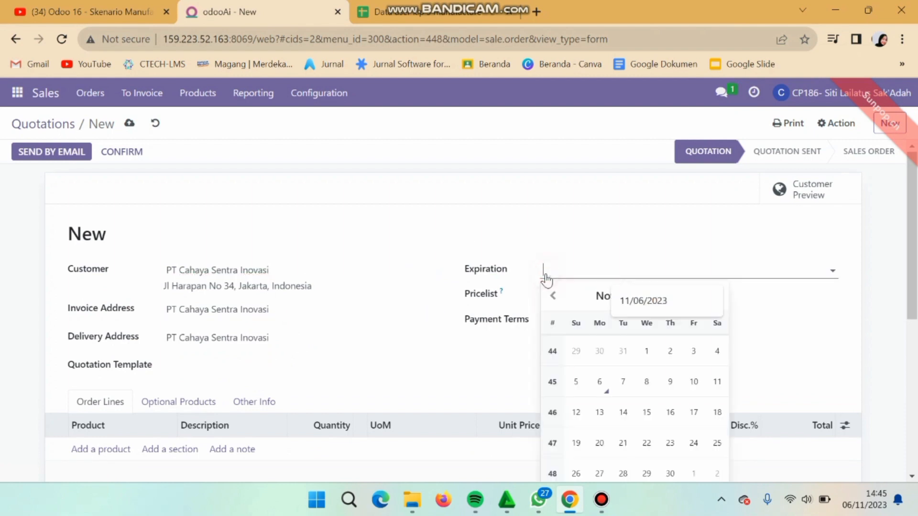
click(601, 384)
scroll(374, 385, down, 2)
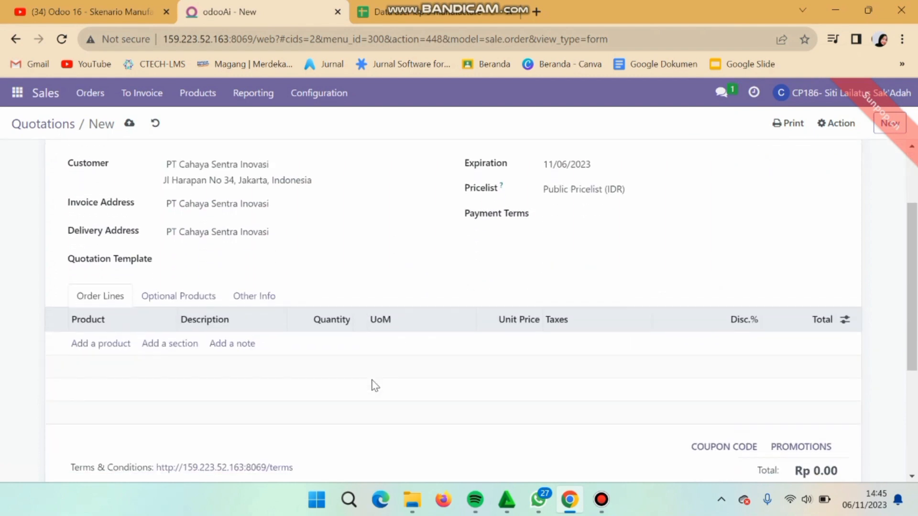
Step: Add a [FURN_8522] Table Top line at unit price 300,000 and confirm the quotation
click(91, 343)
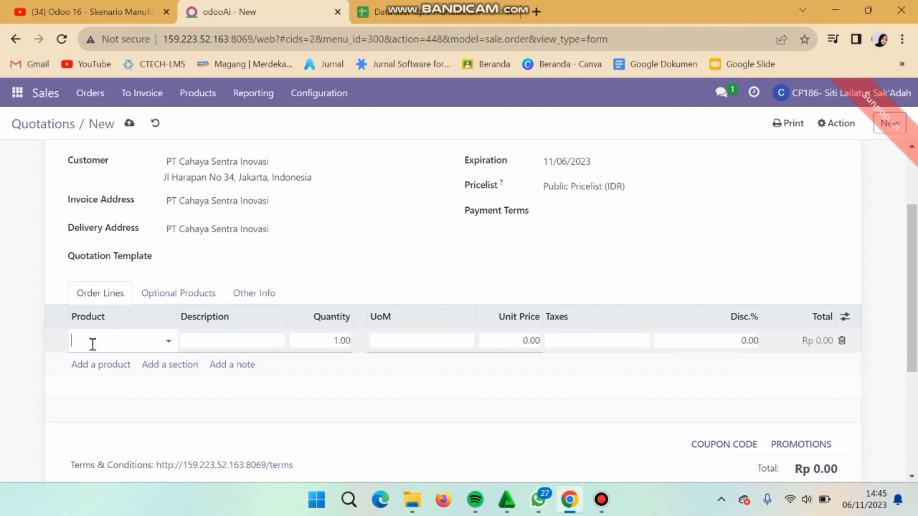
text(table)
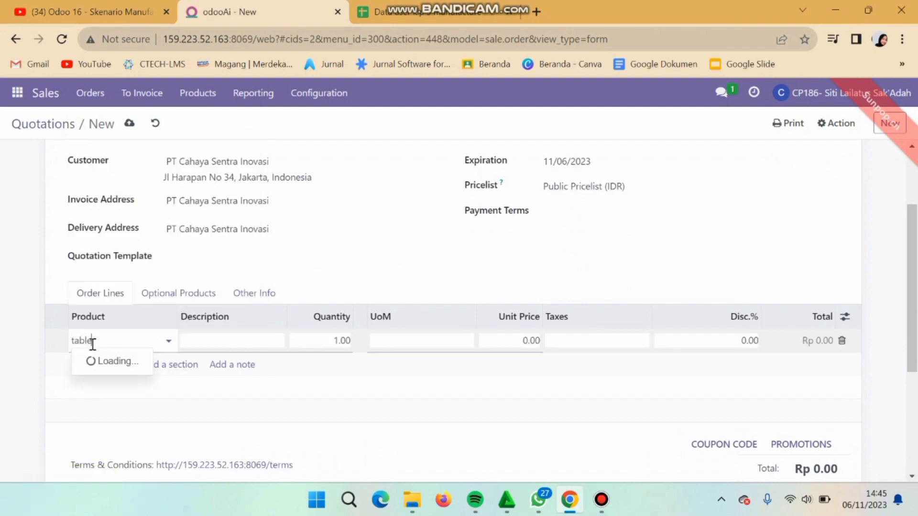
text( top)
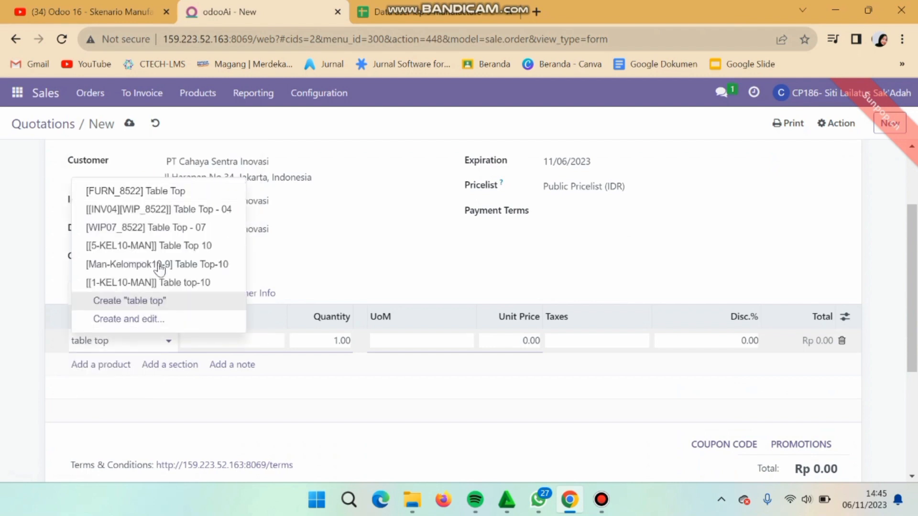
click(194, 198)
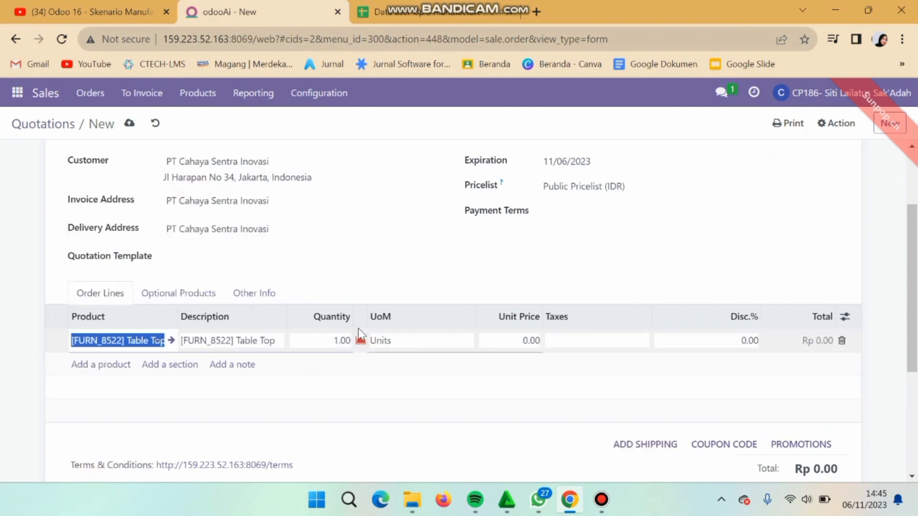
click(528, 339)
text(30)
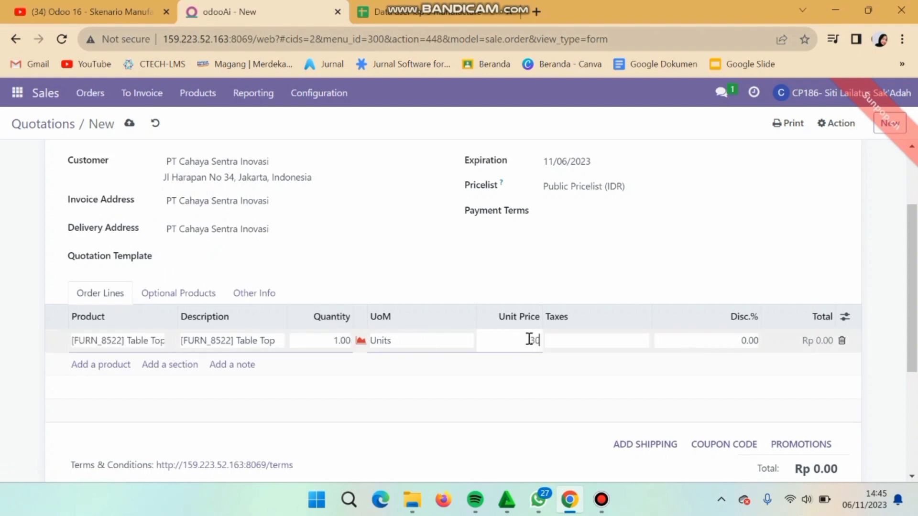
text(0000)
click(545, 271)
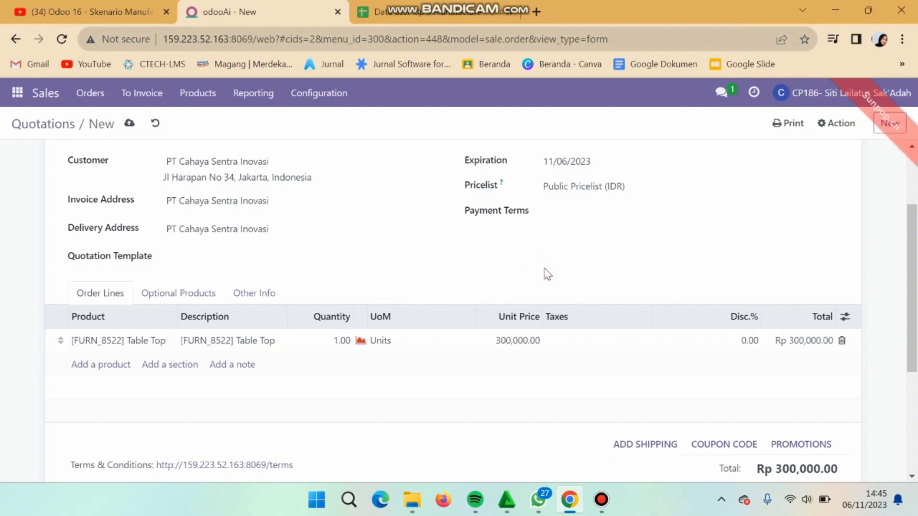
scroll(548, 274, down, 3)
scroll(545, 274, up, 5)
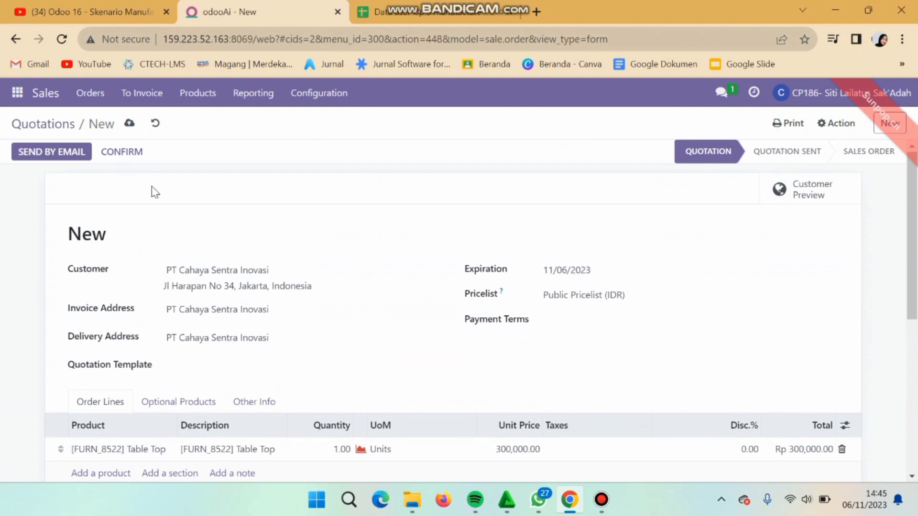
click(126, 154)
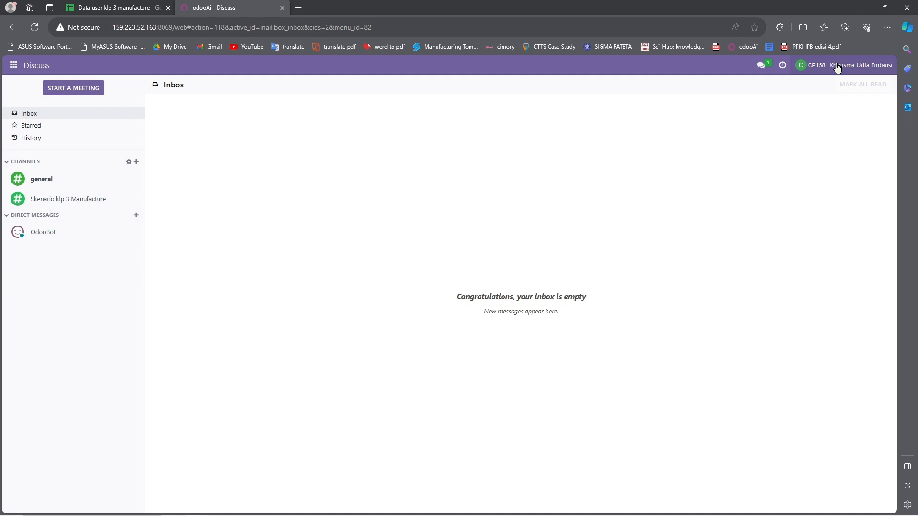
Step: Start a new manufacturing order in the Manufacturing app
click(14, 67)
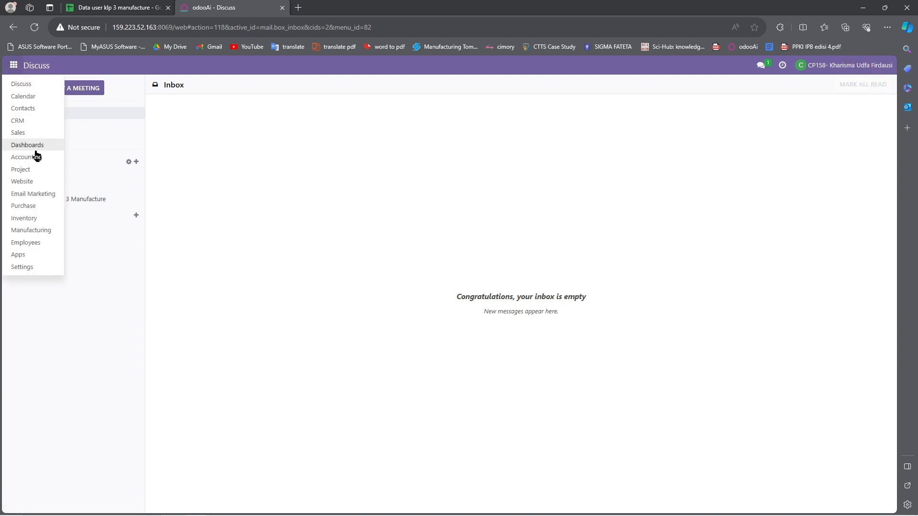
click(31, 231)
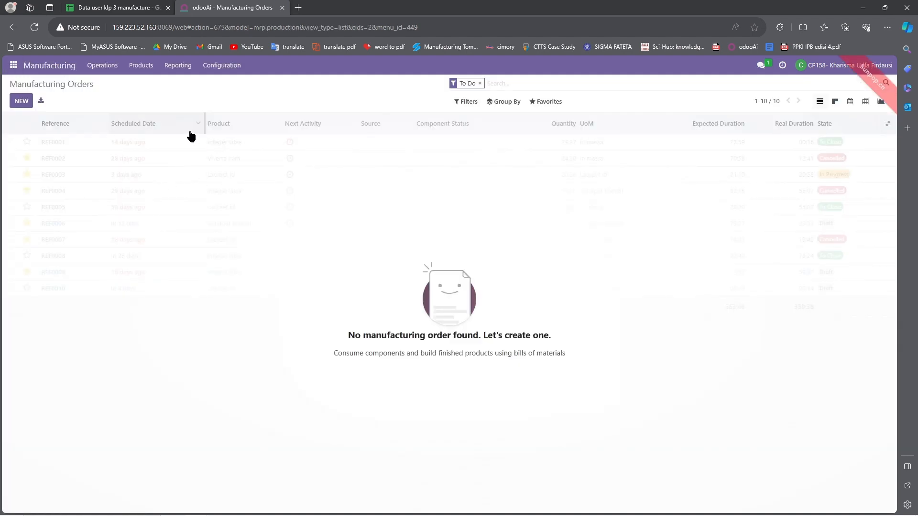
click(135, 9)
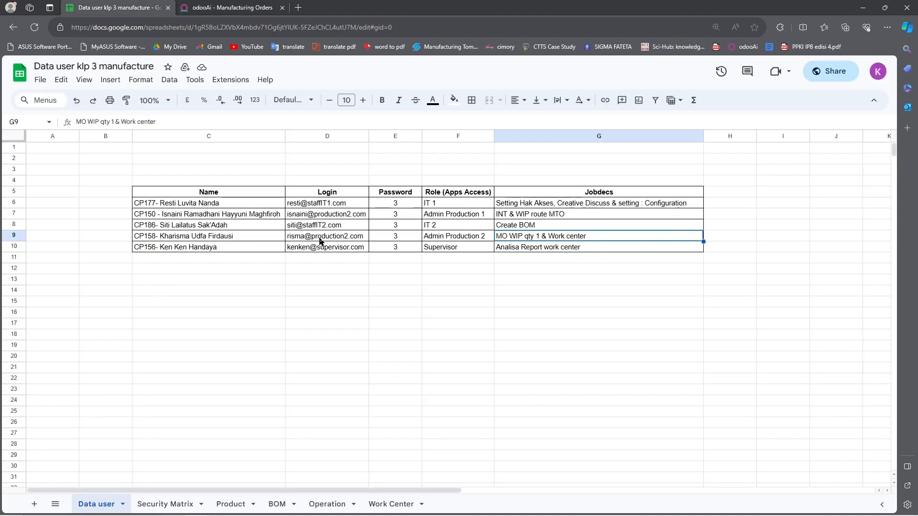
mouse_move(320, 242)
click(209, 6)
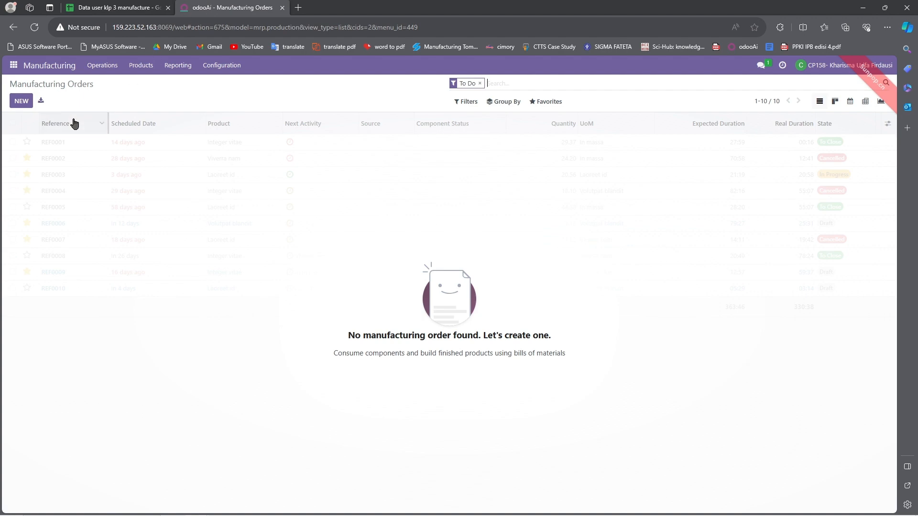
click(21, 102)
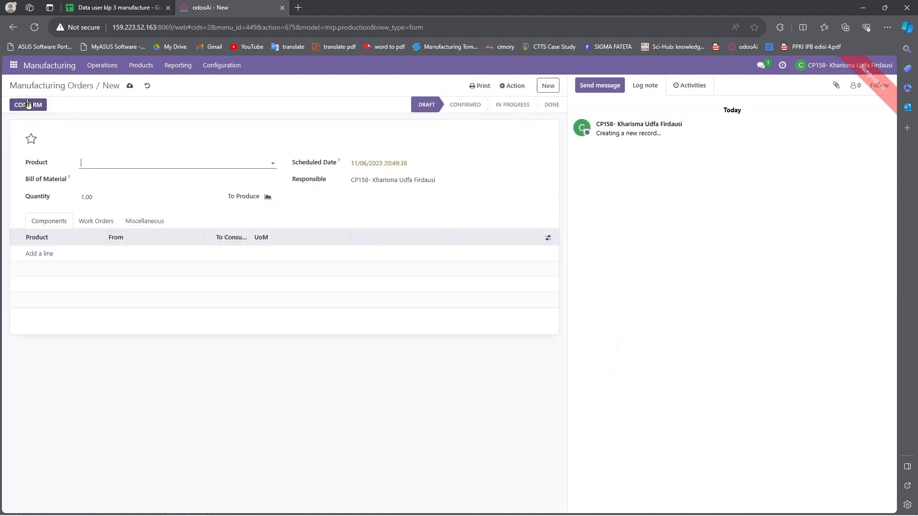
Step: Copy the product name [WIP_8522] Table Top from cell C7 of the BOM sheet
click(117, 7)
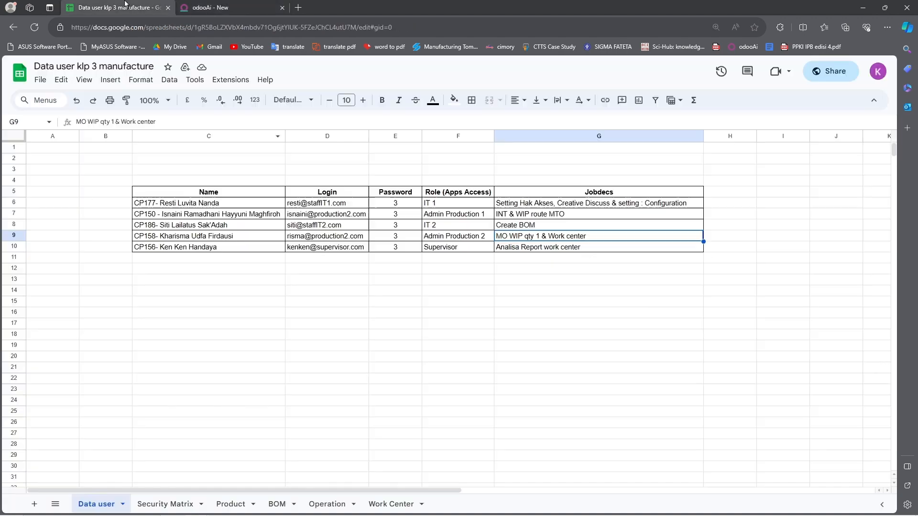
click(231, 506)
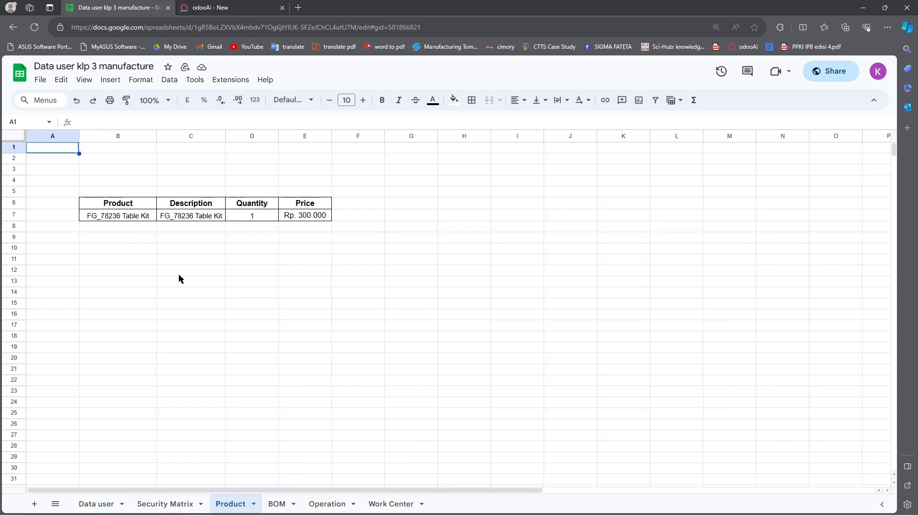
click(275, 505)
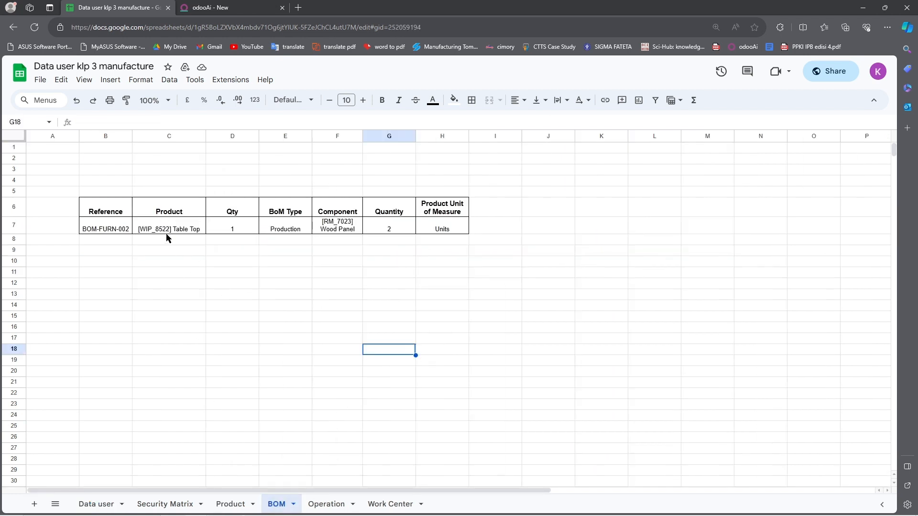
click(184, 236)
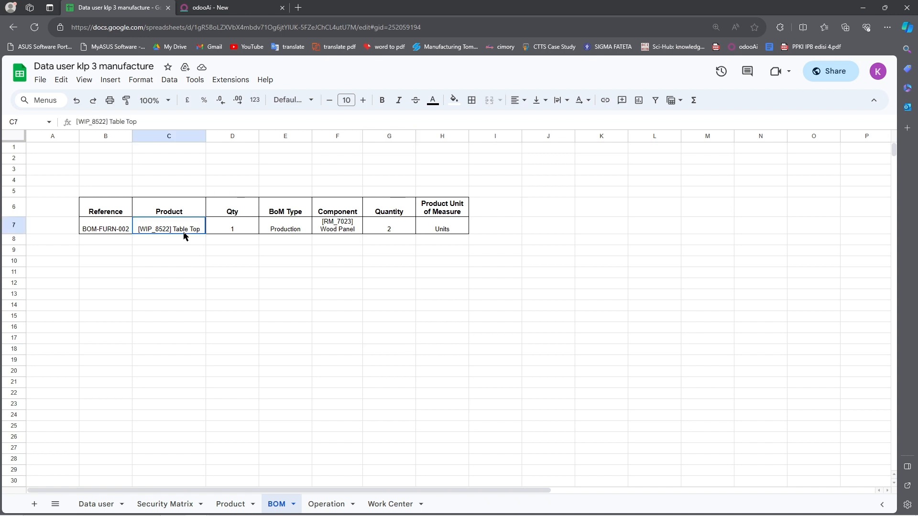
drag(153, 123, 80, 135)
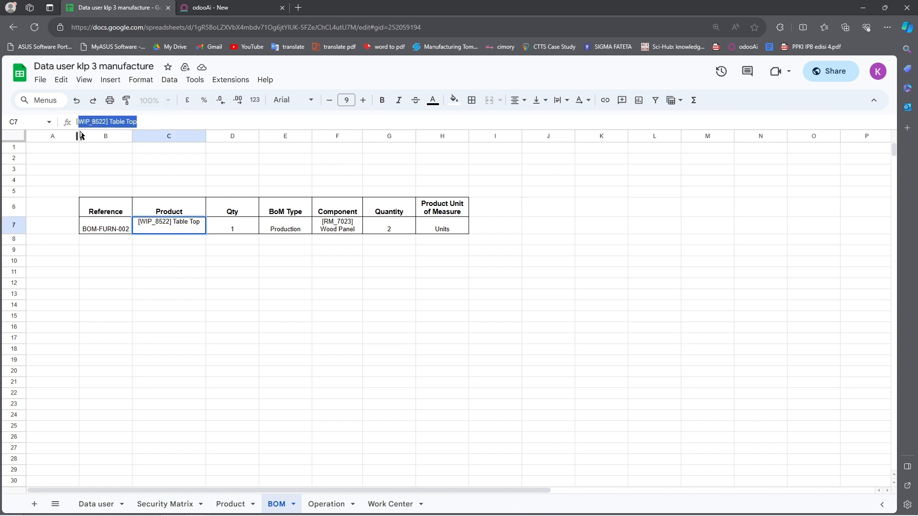
click(151, 119)
drag(156, 121, 40, 129)
key(ctrl+c)
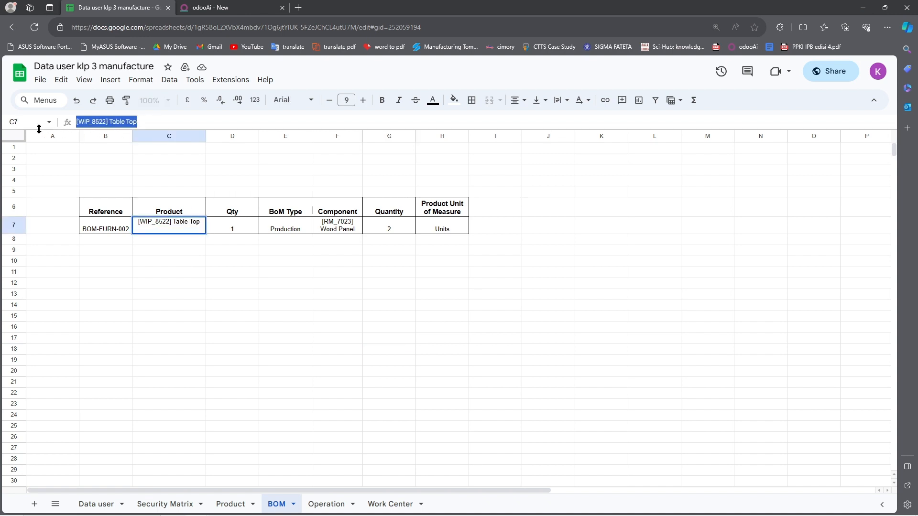
click(193, 5)
Step: Paste and select [WIP_8522] Table Top as the order's product
click(110, 161)
key(ctrl+v)
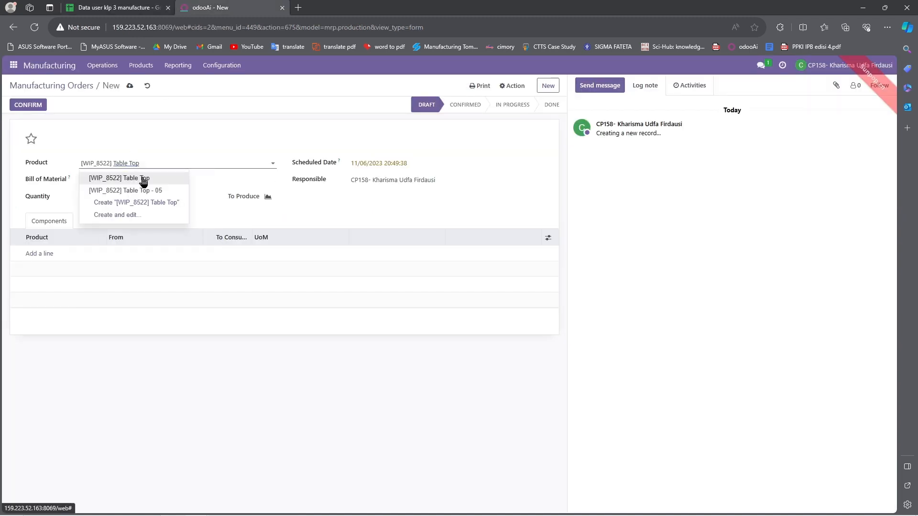
click(143, 178)
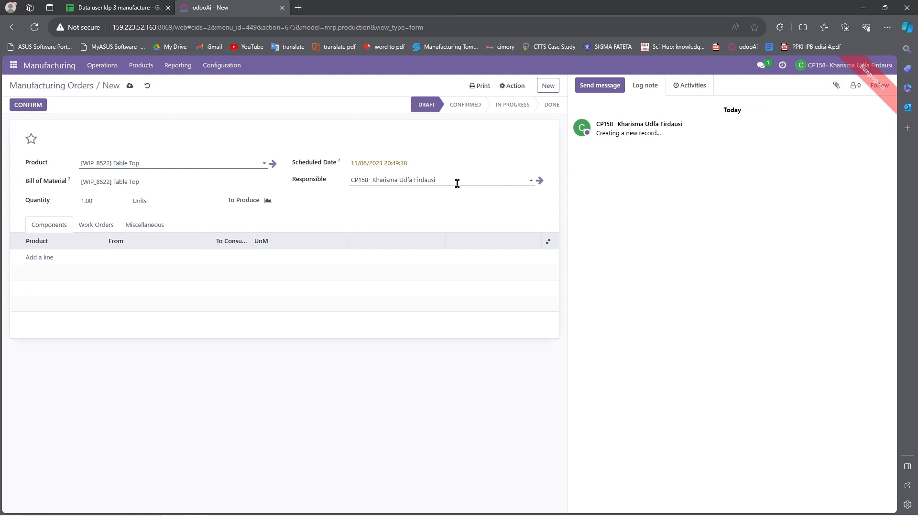
Step: Add [FURN_7023] Wood Panel as the only component with 2.00 units to consume
click(55, 258)
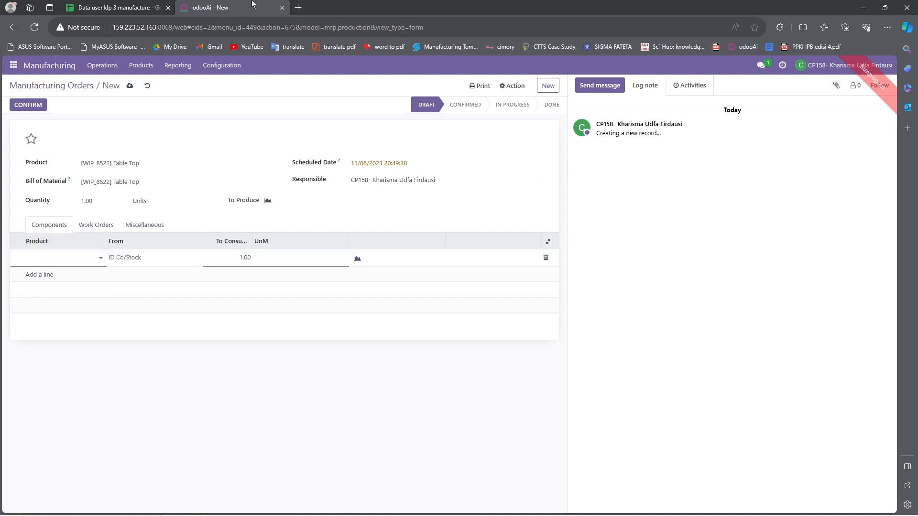
click(122, 4)
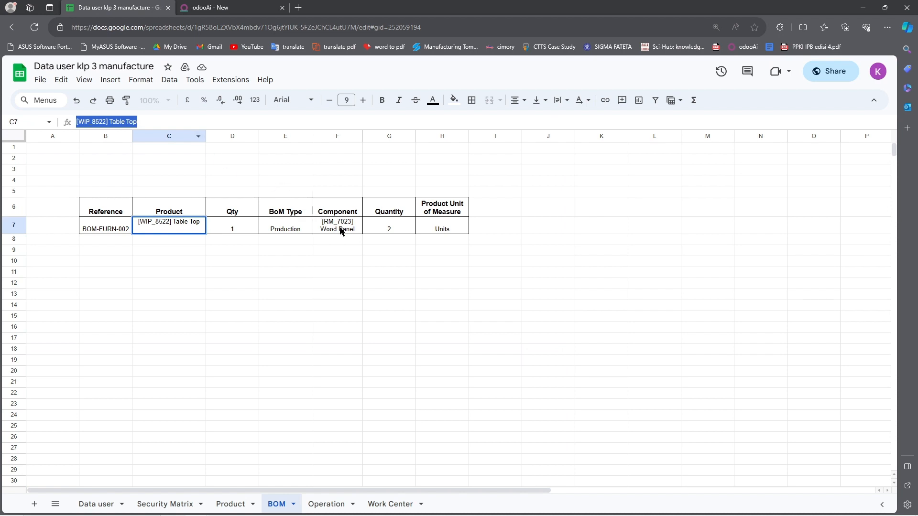
click(223, 5)
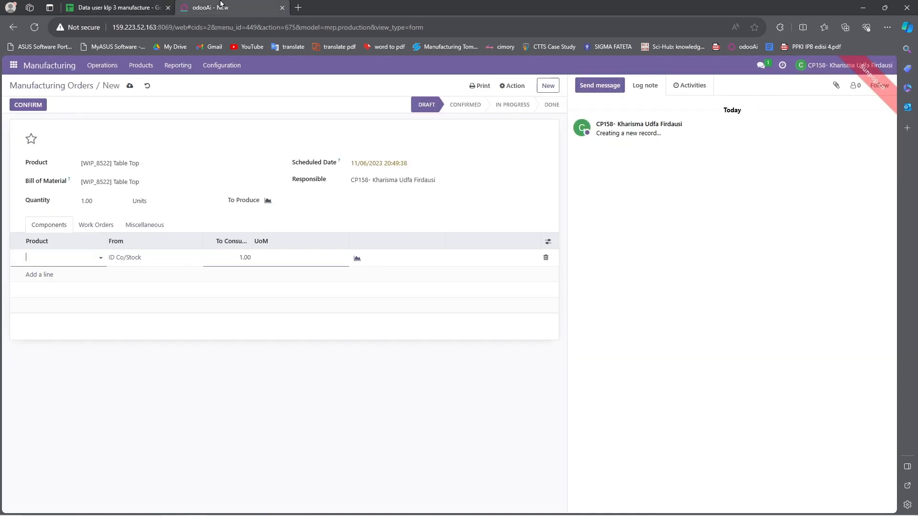
text(wood)
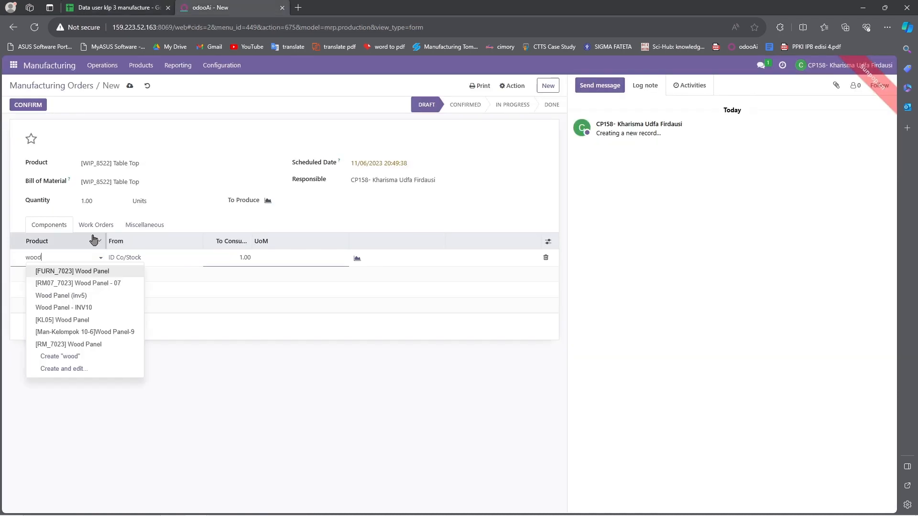
click(78, 275)
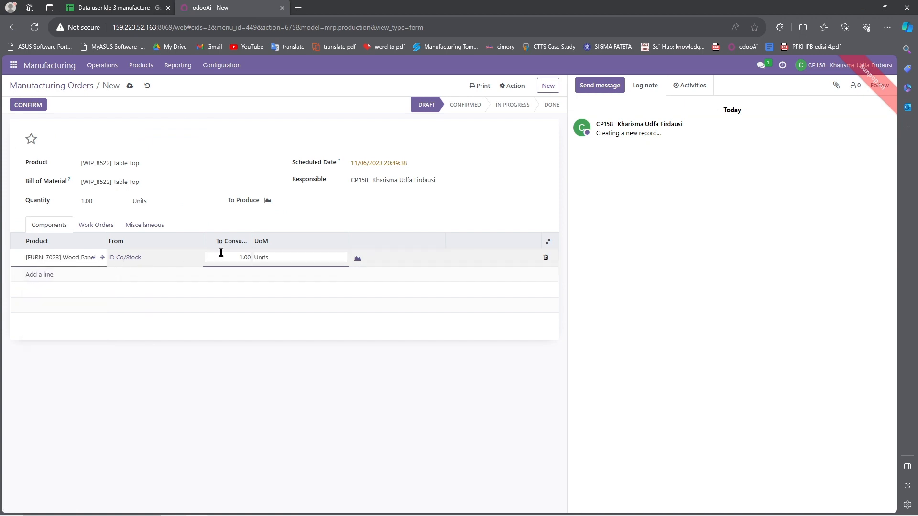
click(193, 110)
click(117, 7)
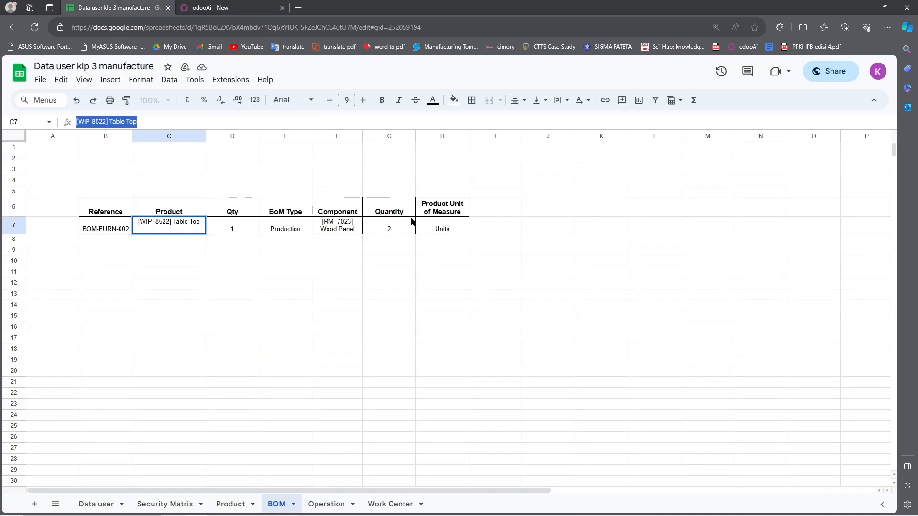
click(210, 7)
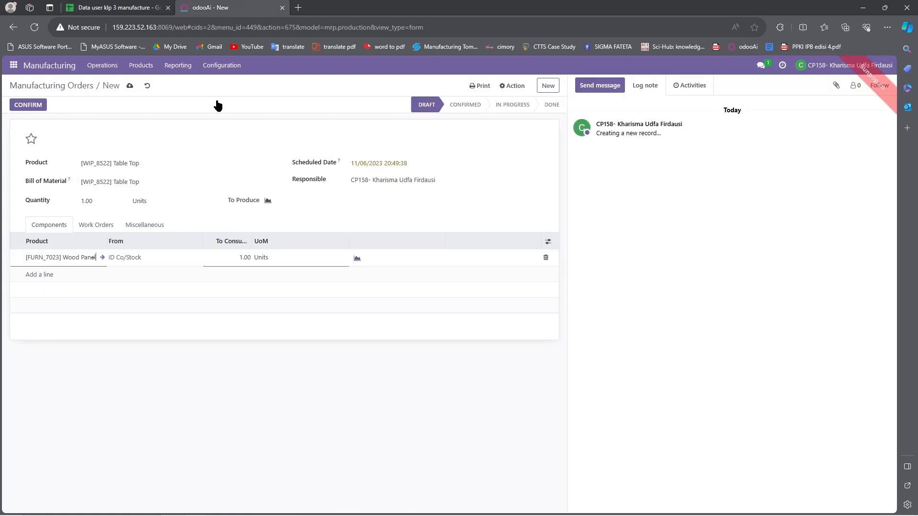
click(244, 256)
double_click(244, 256)
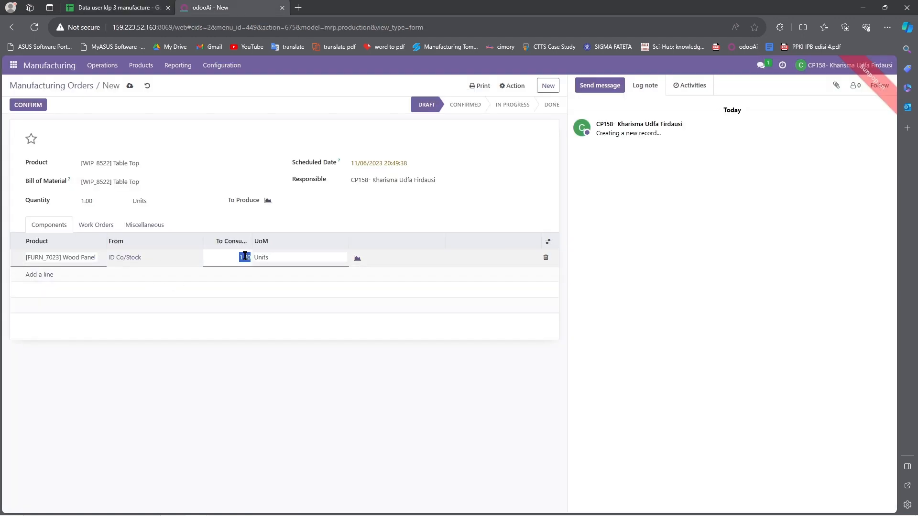
text(2)
key(Return)
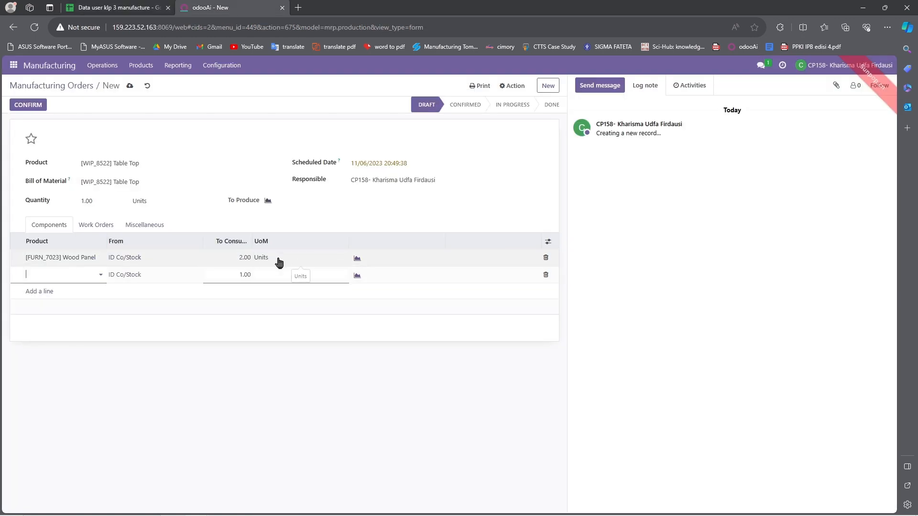
click(351, 352)
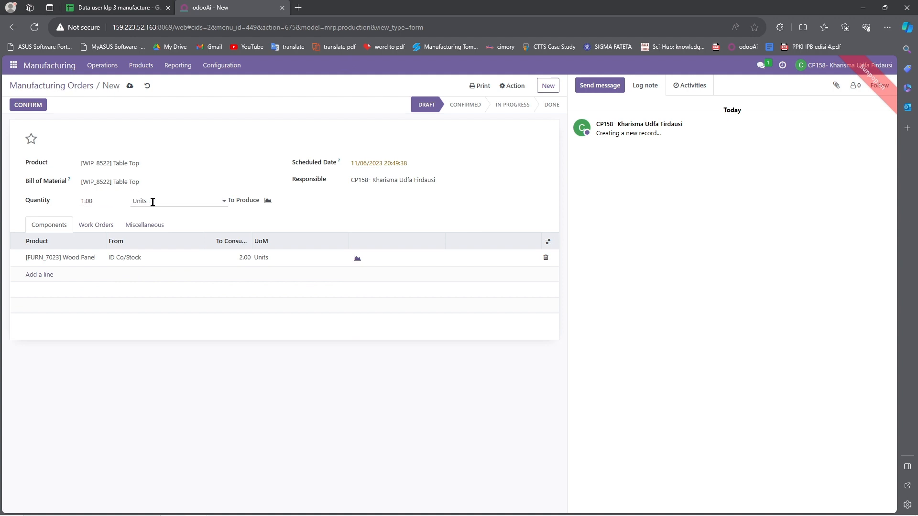
Step: Add a work order assigned to the cutting work center, per the Operation sheet
click(100, 231)
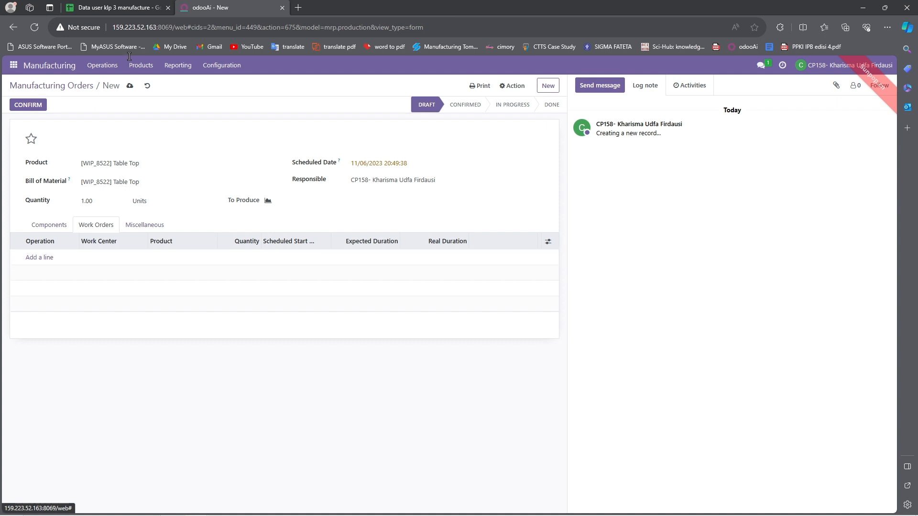
click(134, 4)
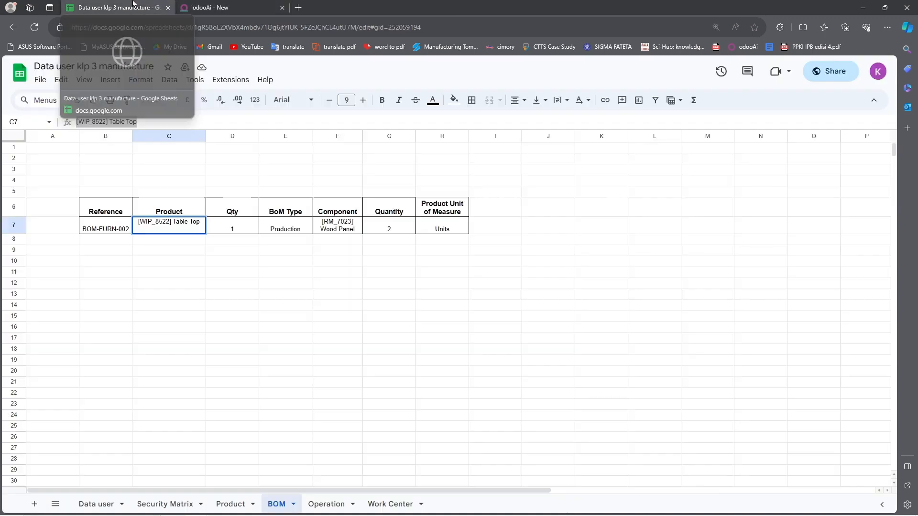
click(313, 507)
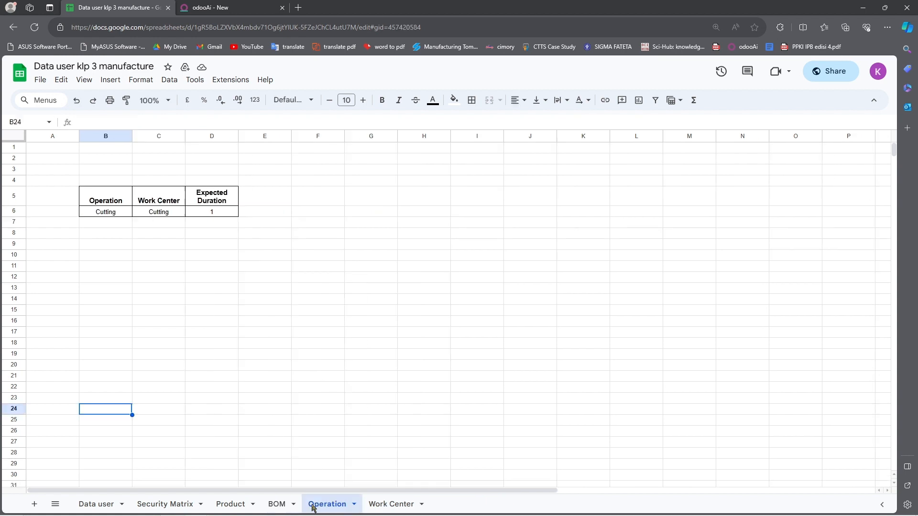
click(221, 5)
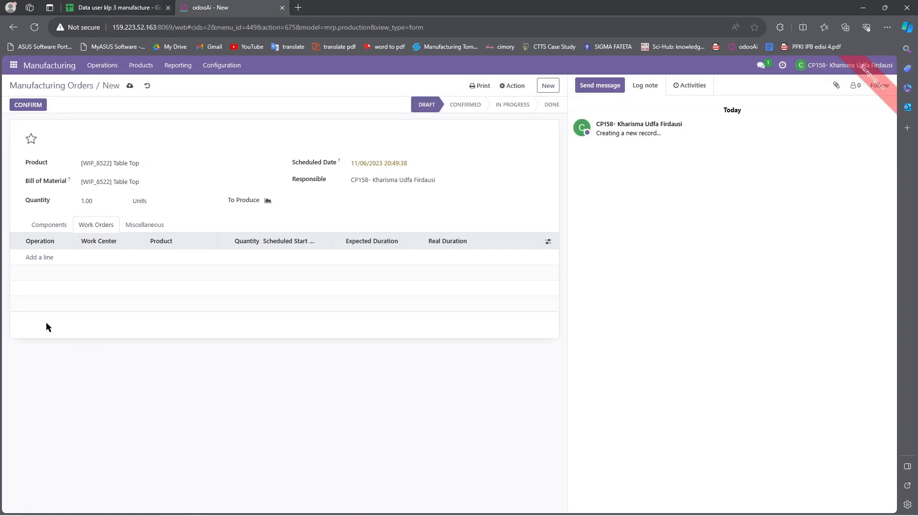
click(37, 259)
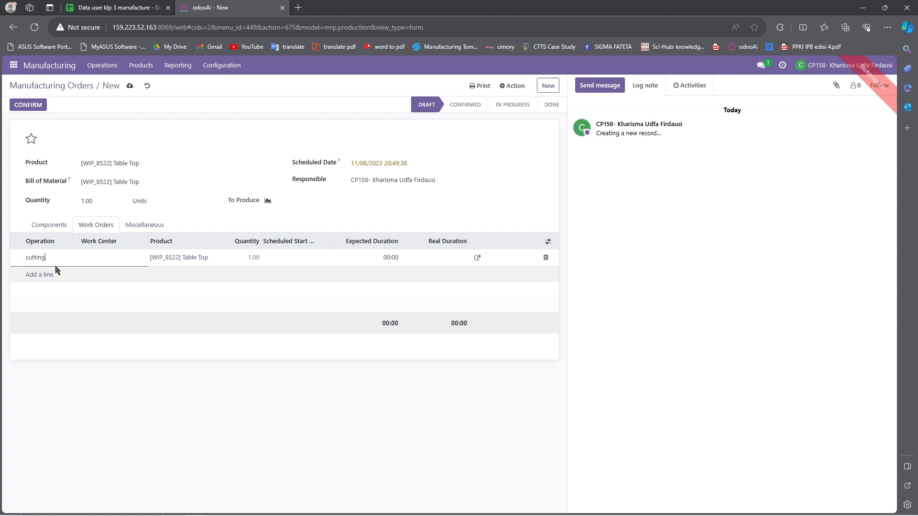
click(96, 257)
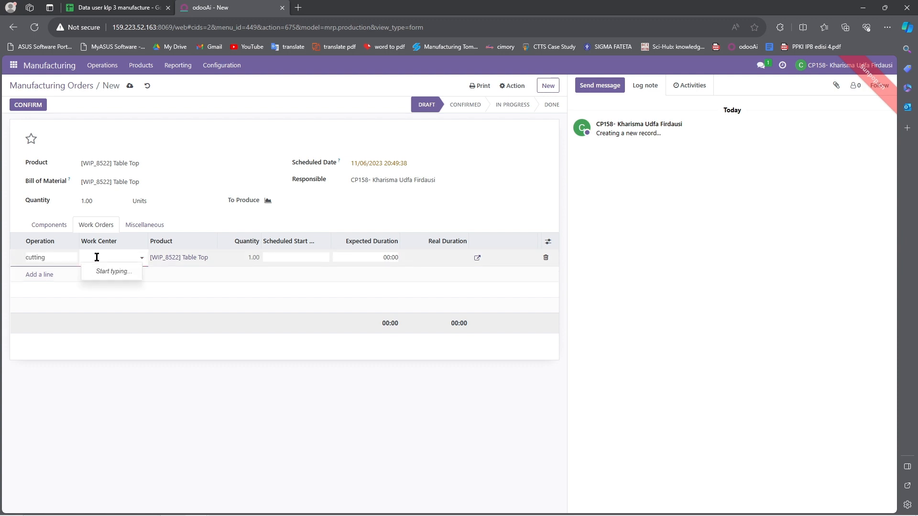
text(cutting)
click(113, 268)
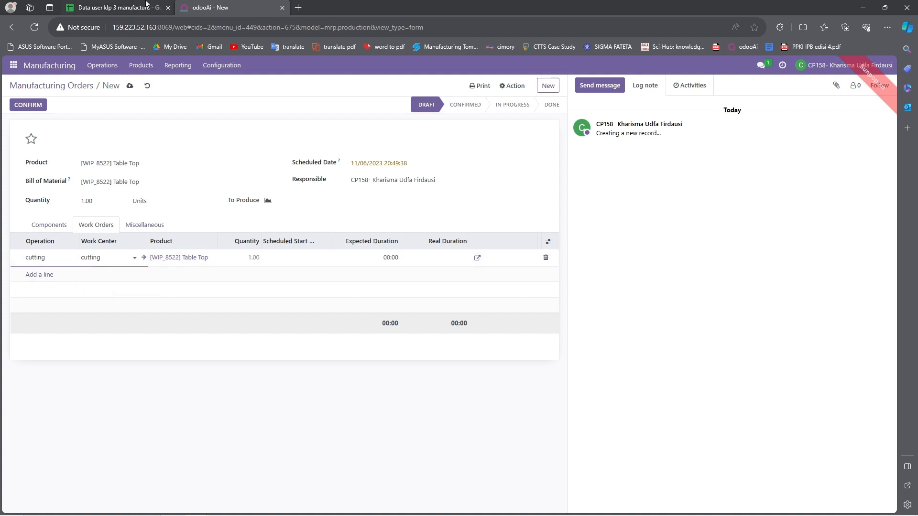
Step: Set the cutting work order's expected duration to 01:00
click(143, 6)
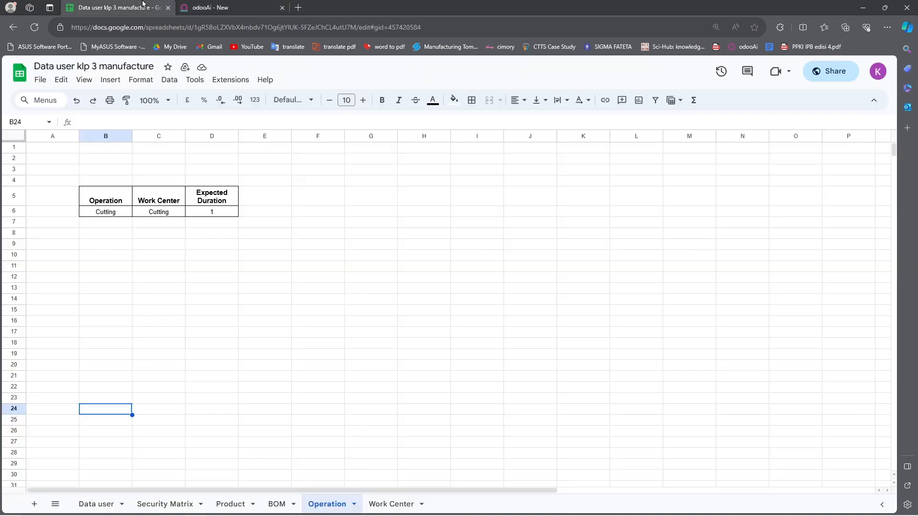
click(248, 5)
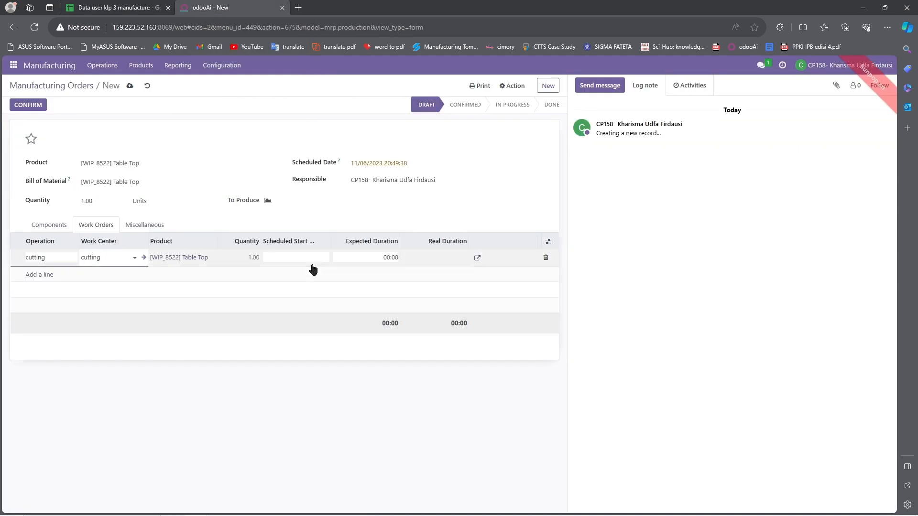
click(389, 257)
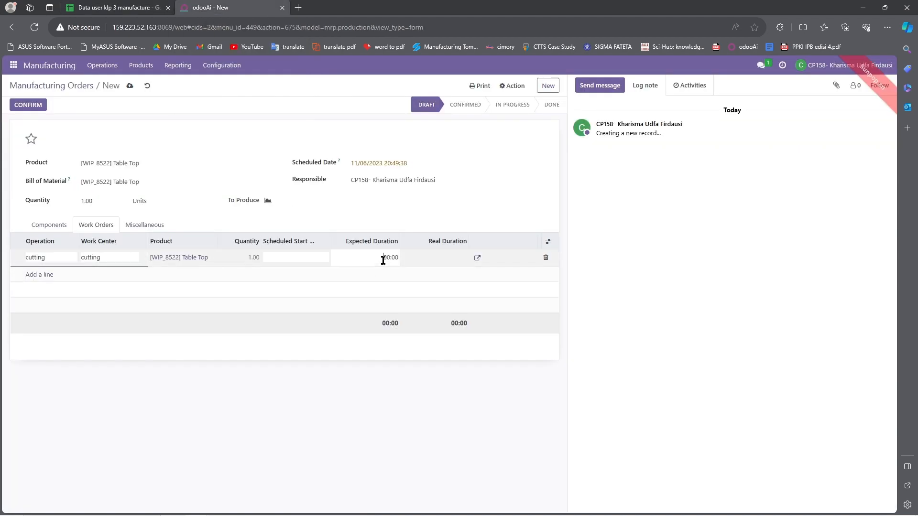
click(152, 5)
click(234, 6)
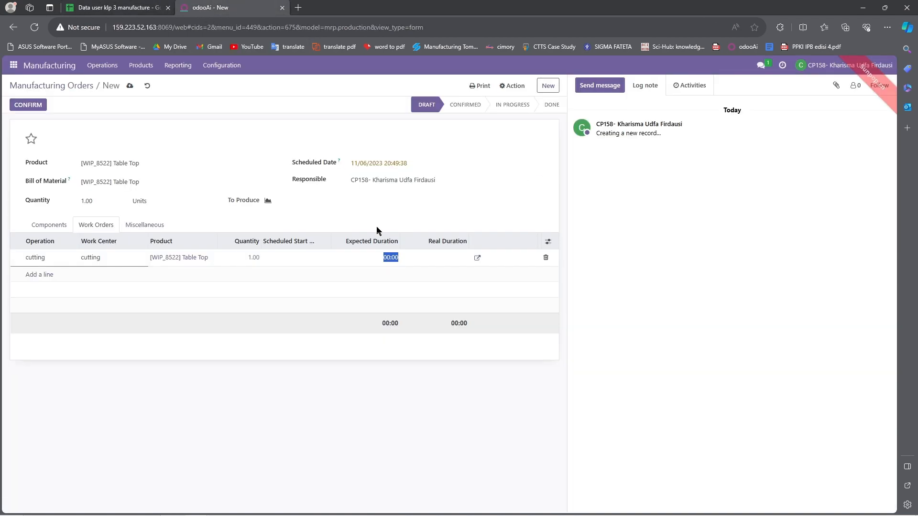
text(1)
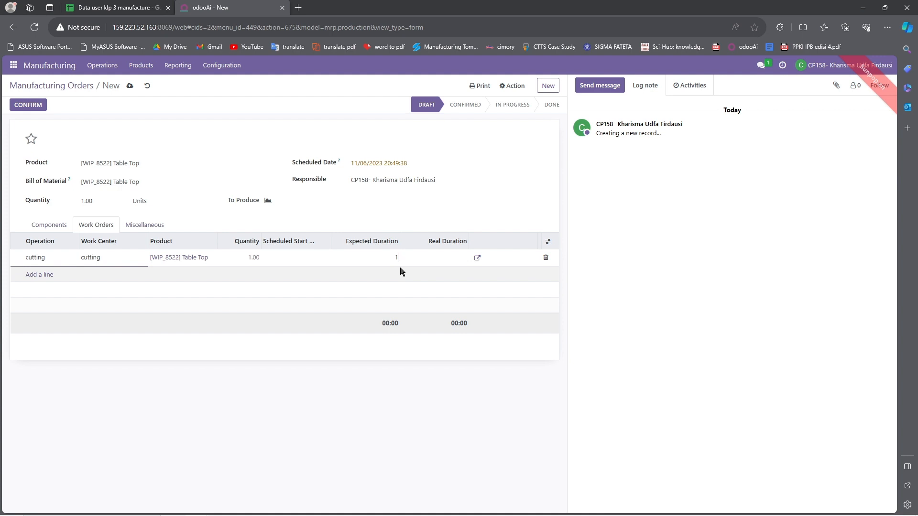
key(Return)
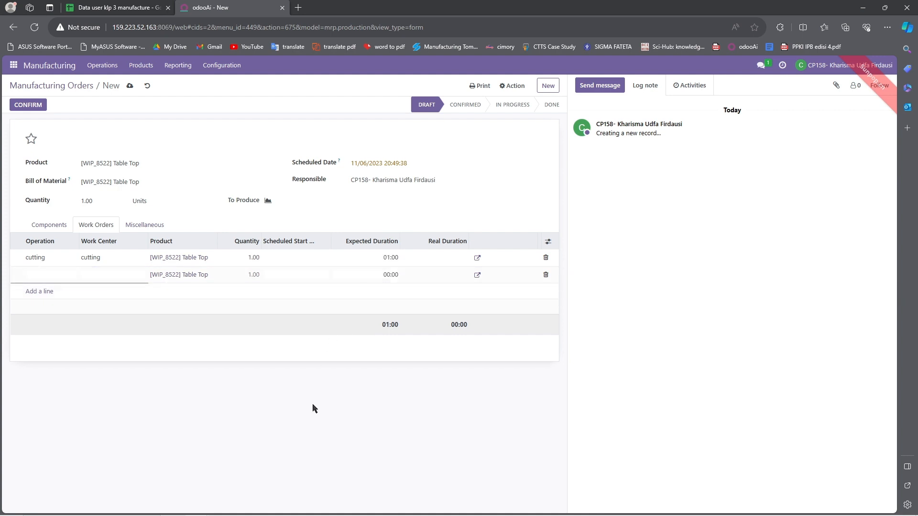
Step: Discard the empty work-order line and review the Components, Work Orders and Miscellaneous tabs
click(314, 408)
click(142, 227)
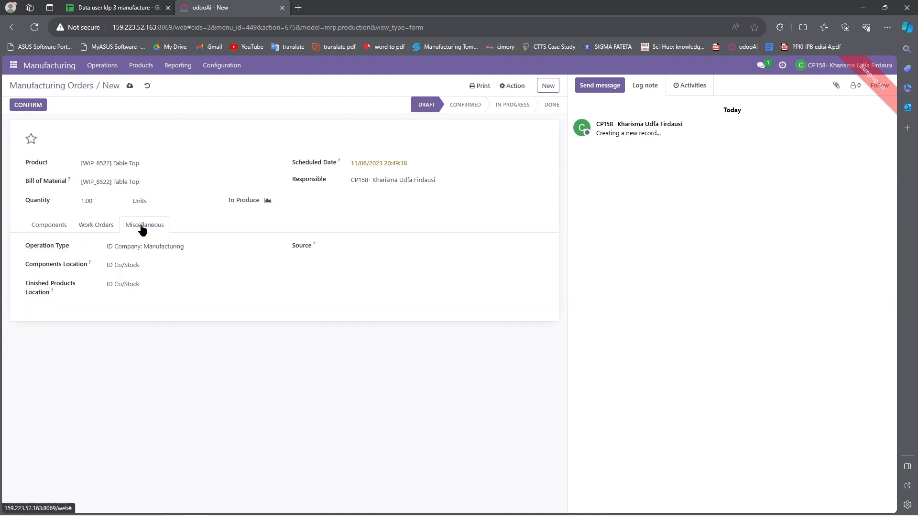
click(64, 227)
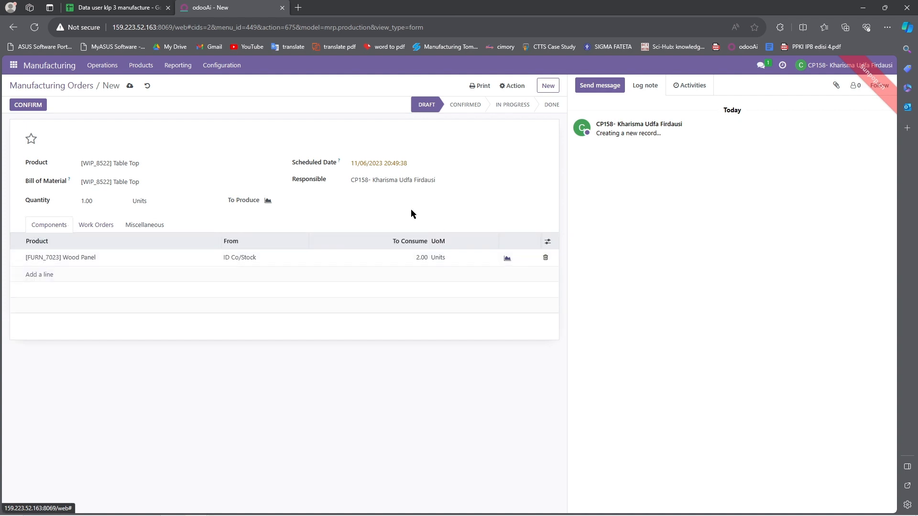
click(94, 226)
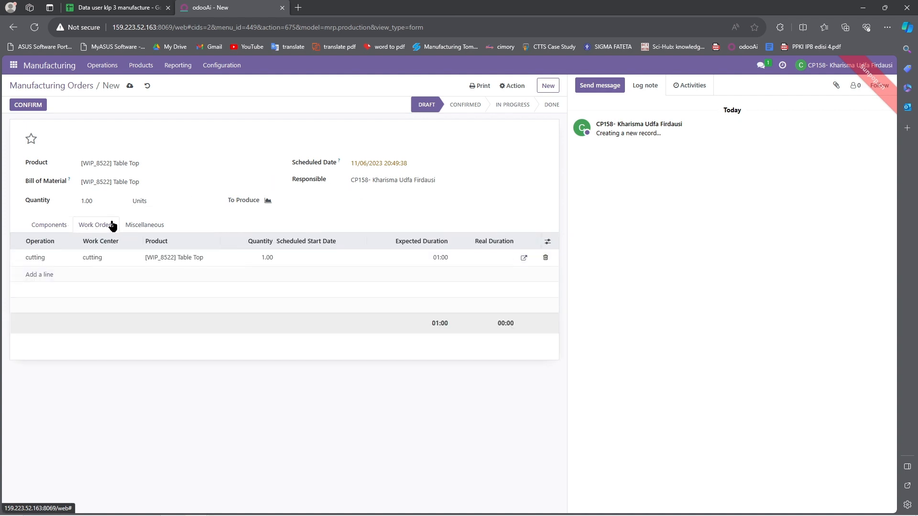
click(162, 227)
click(33, 227)
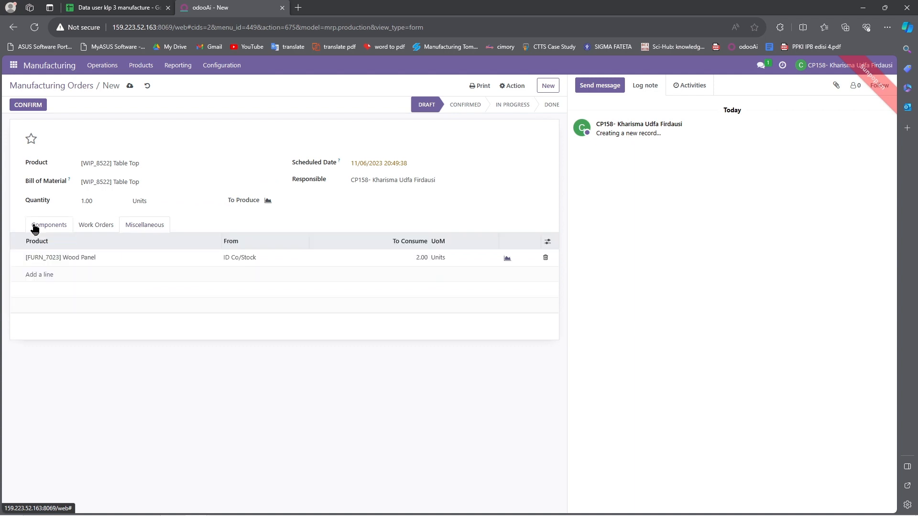
Step: Confirm the Table Top order as Co/MO/00004 and return to the orders list
click(43, 107)
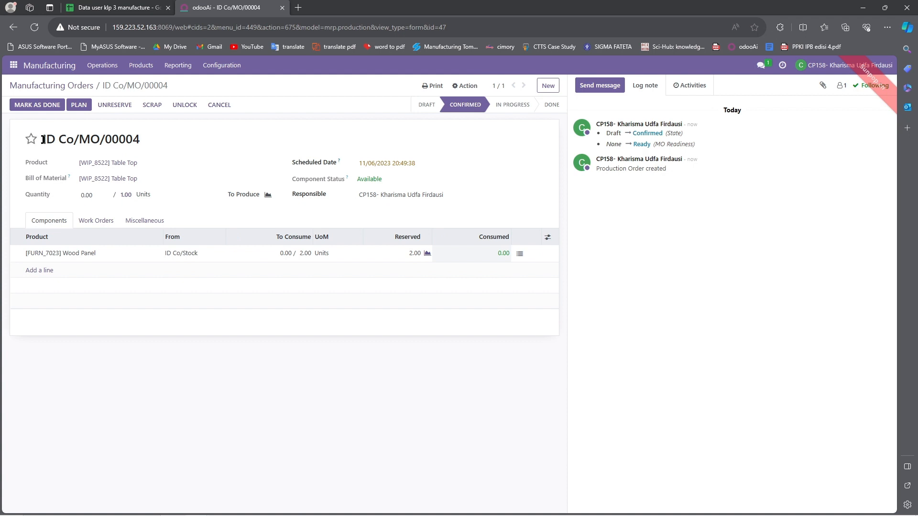
drag(43, 139, 147, 143)
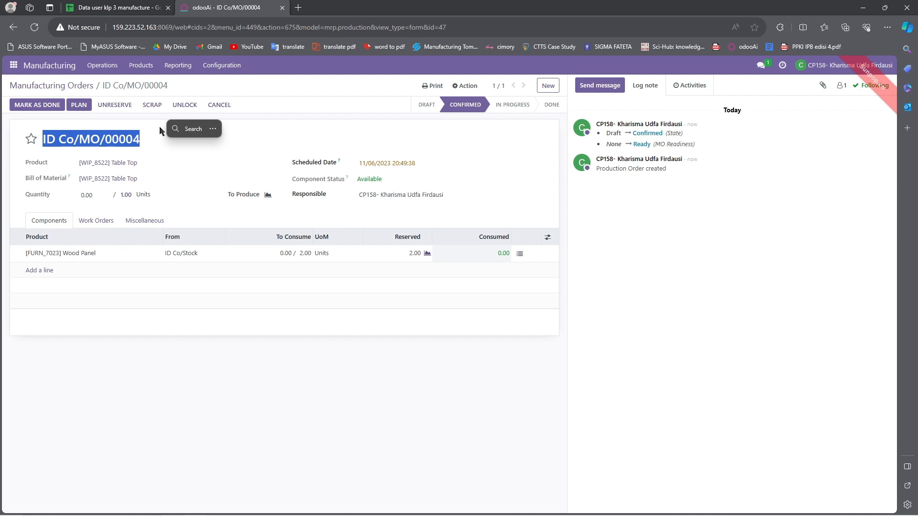
click(219, 148)
click(88, 86)
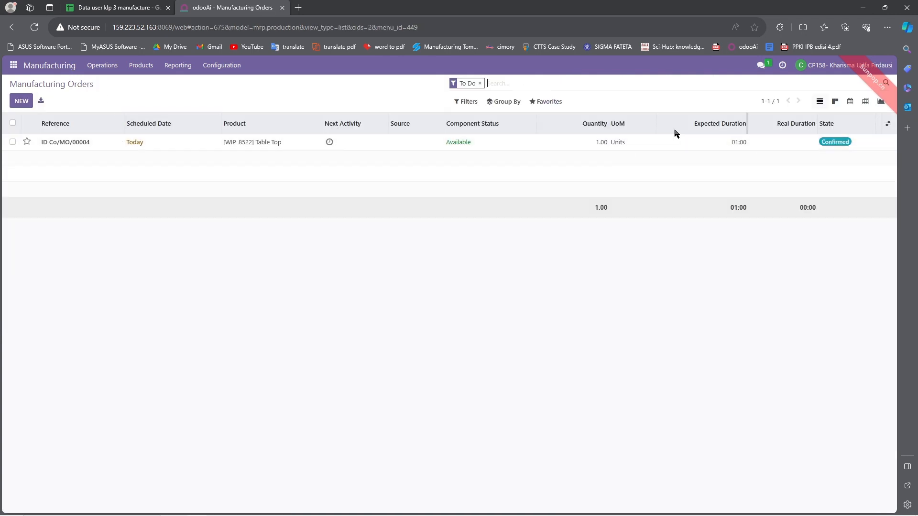
Step: Record 2.00 Wood Panel consumed on Co/MO/00004, save it, and go back to the list
click(598, 146)
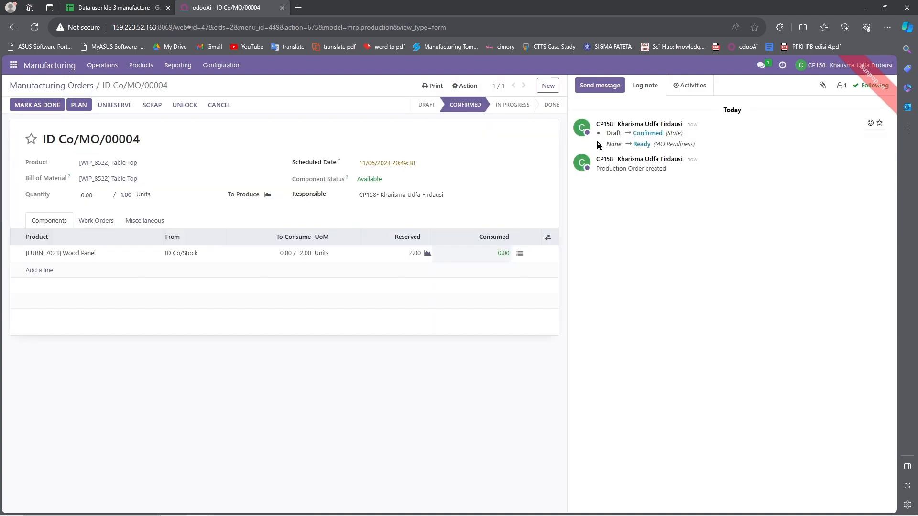
click(503, 253)
text(2)
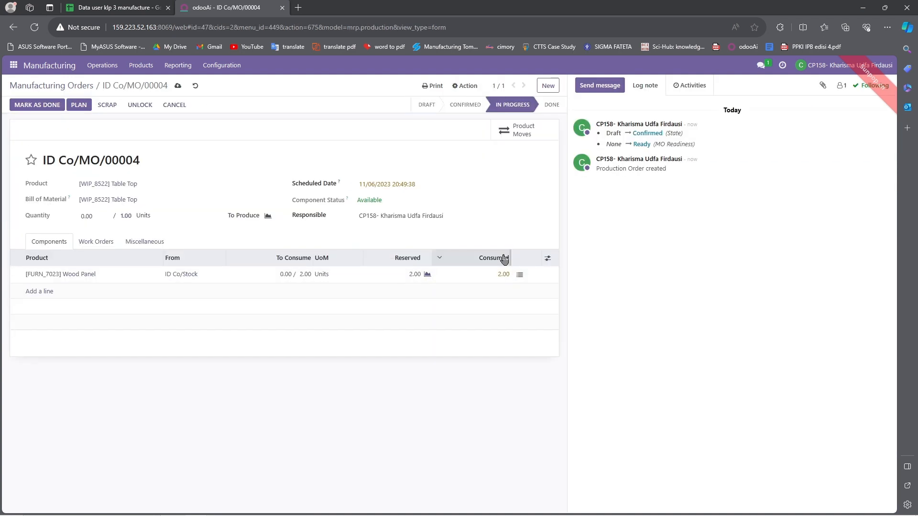
key(Return)
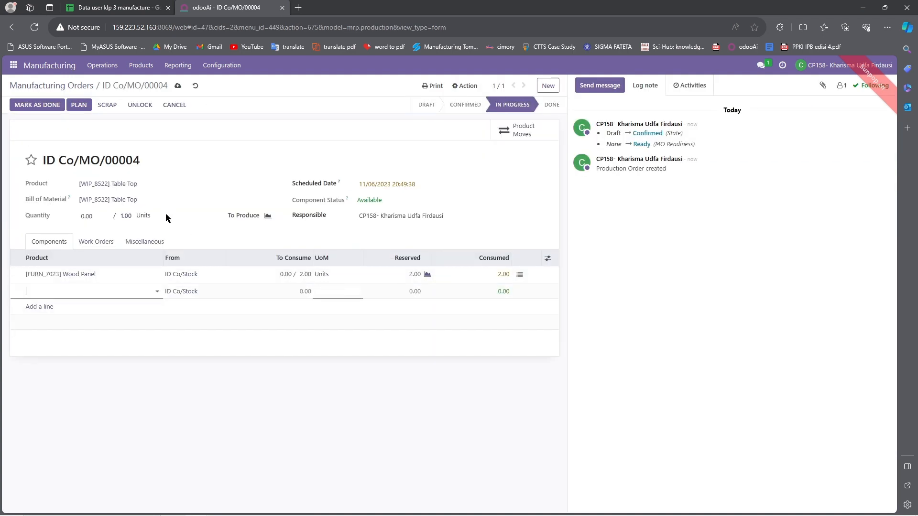
click(232, 148)
click(178, 88)
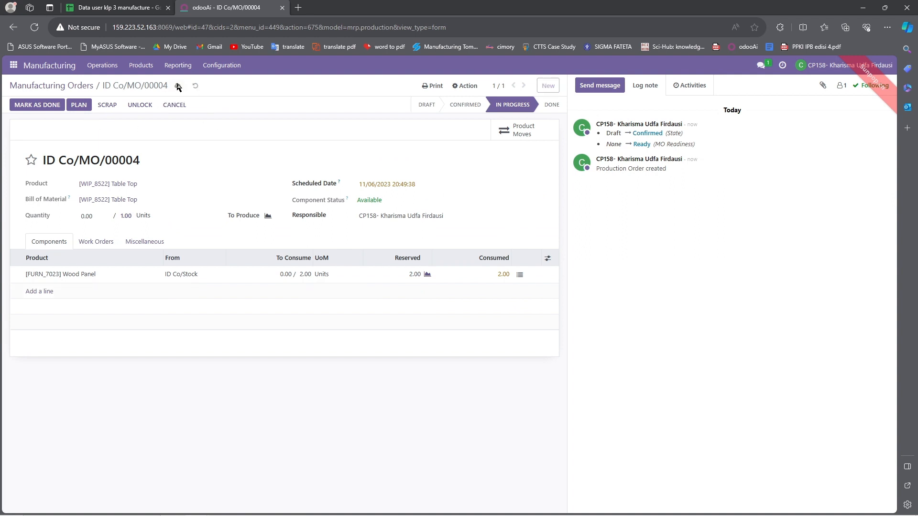
click(54, 86)
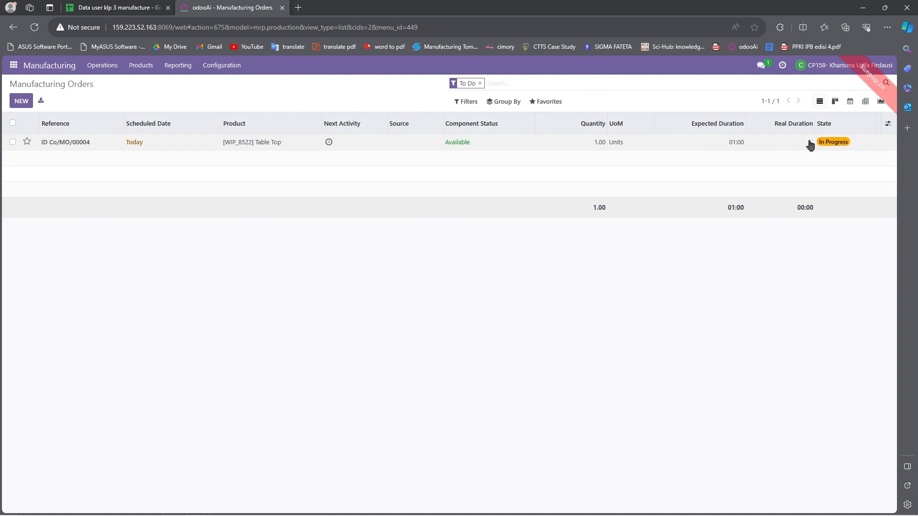
Step: Start a new work center from Configuration > Work Centers and view the Work Center sheet
click(108, 66)
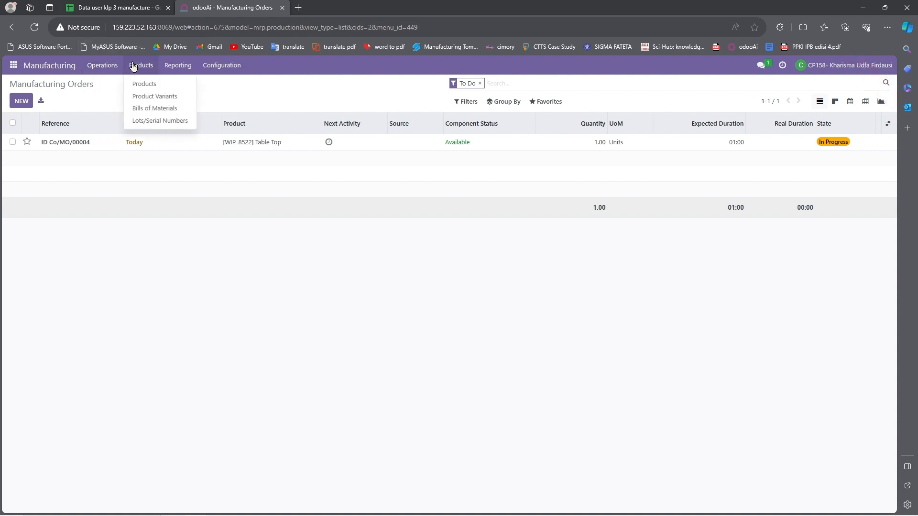
mouse_move(206, 71)
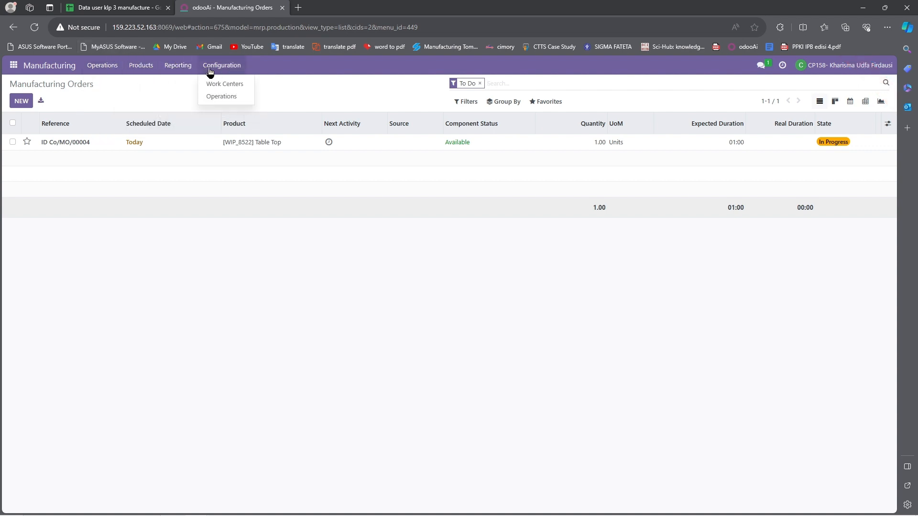
click(228, 85)
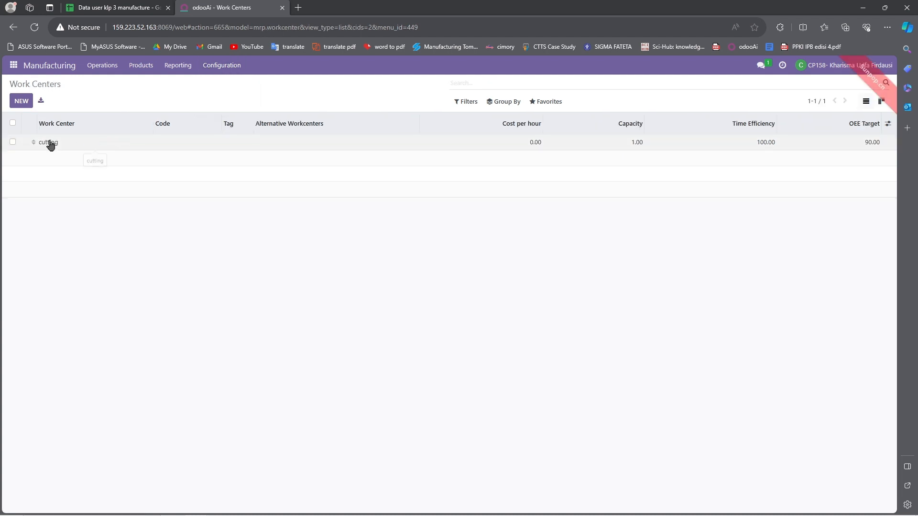
click(21, 101)
click(141, 5)
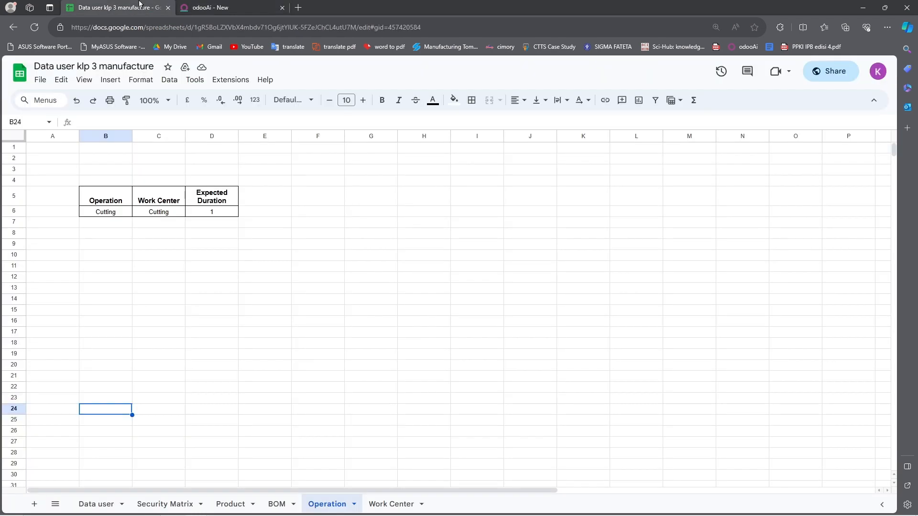
click(379, 503)
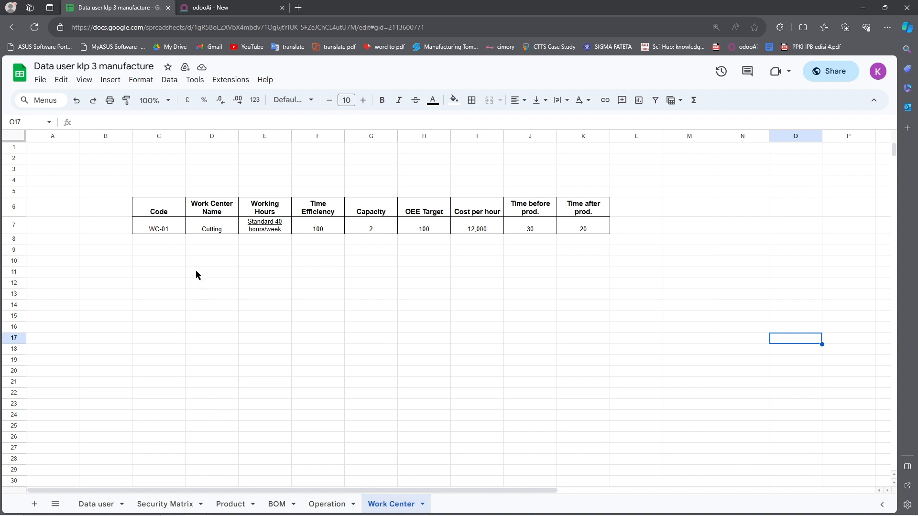
Step: Name the new work center 'Cutting' using the spreadsheet's values
click(164, 232)
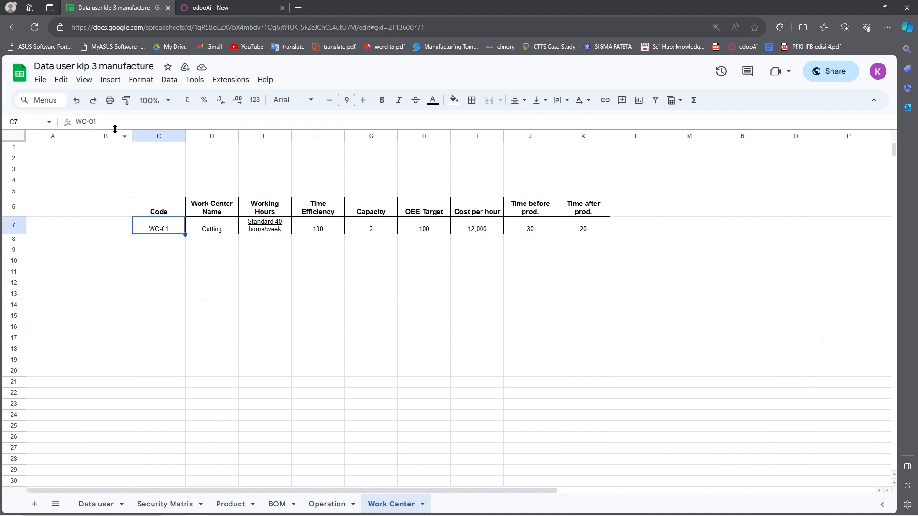
click(196, 6)
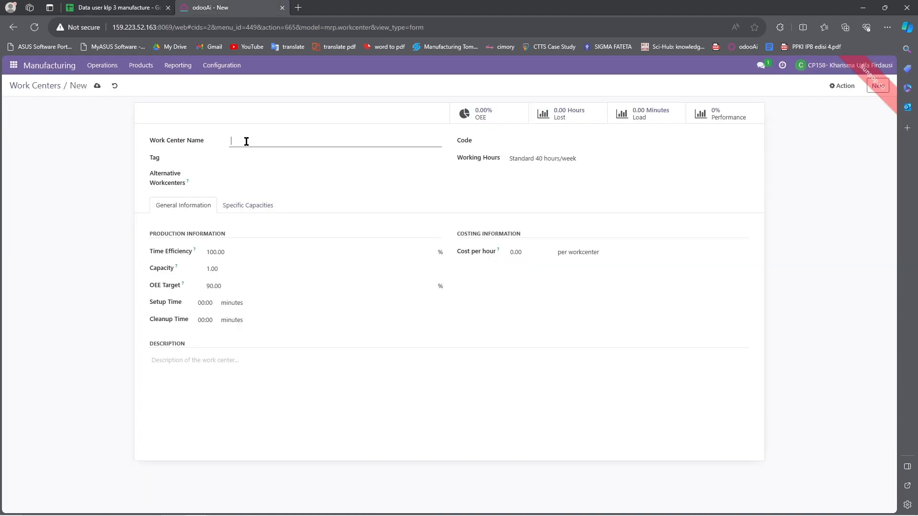
click(124, 6)
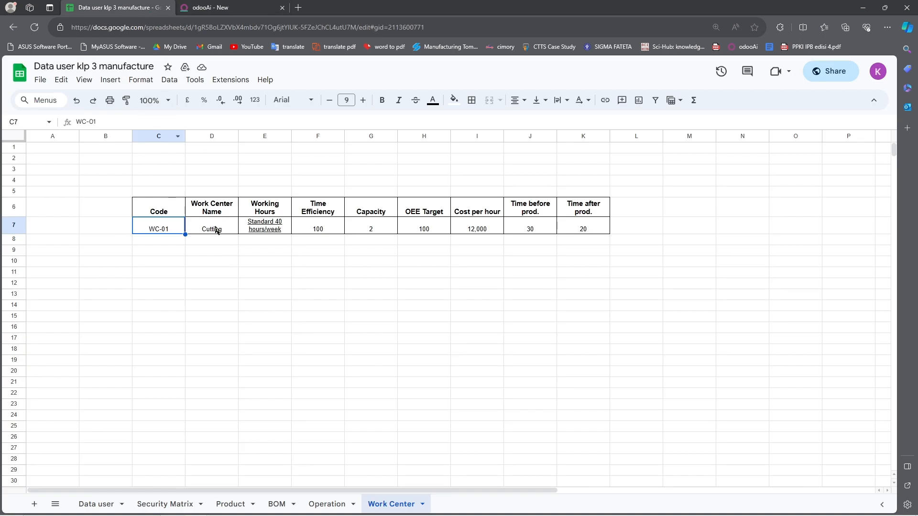
click(195, 4)
text(Cutting)
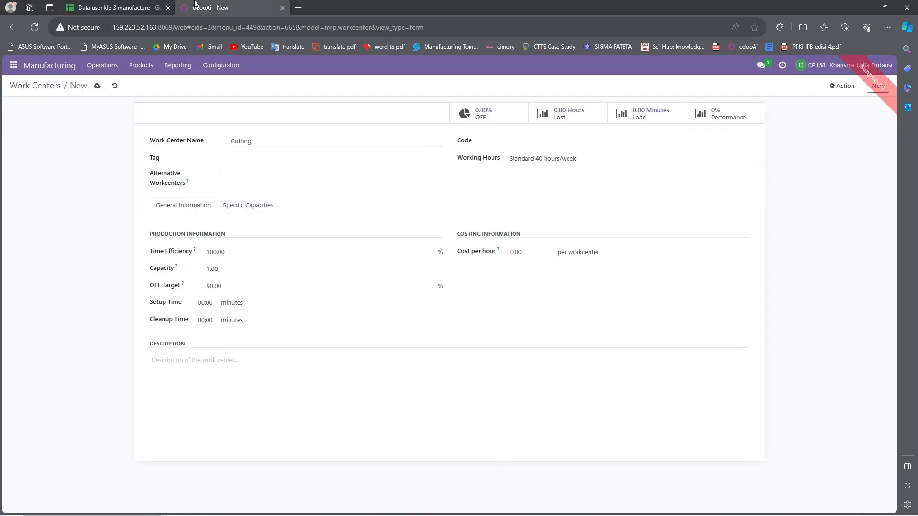
Step: Copy WC-01 from the sheet into the work center code field
click(521, 135)
click(147, 4)
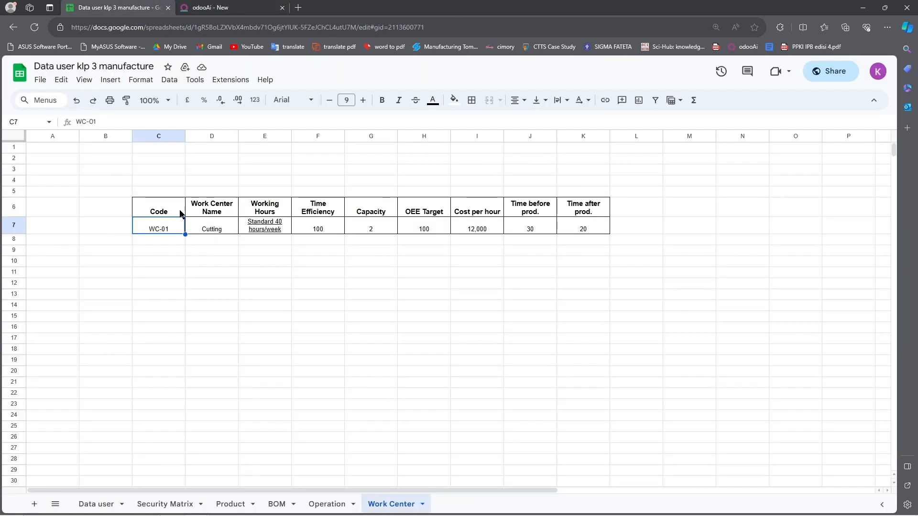
drag(158, 120, 39, 122)
key(ctrl+c)
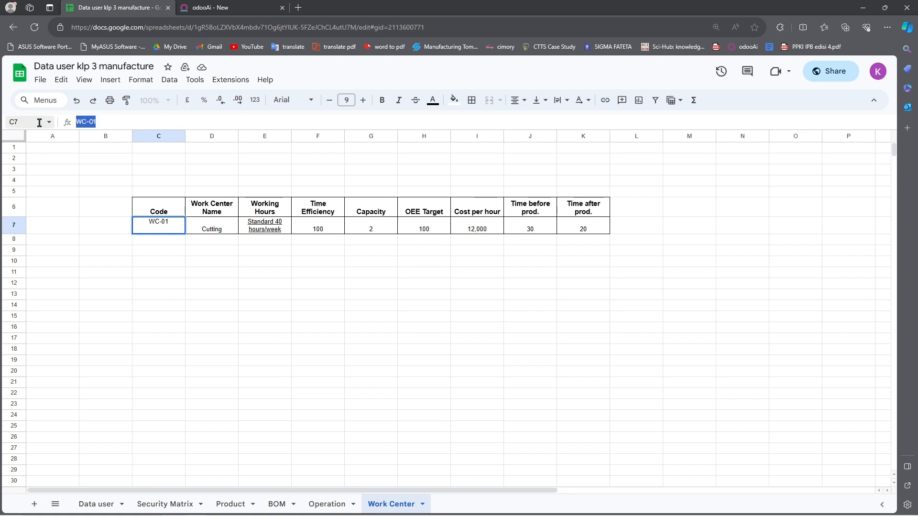
click(229, 6)
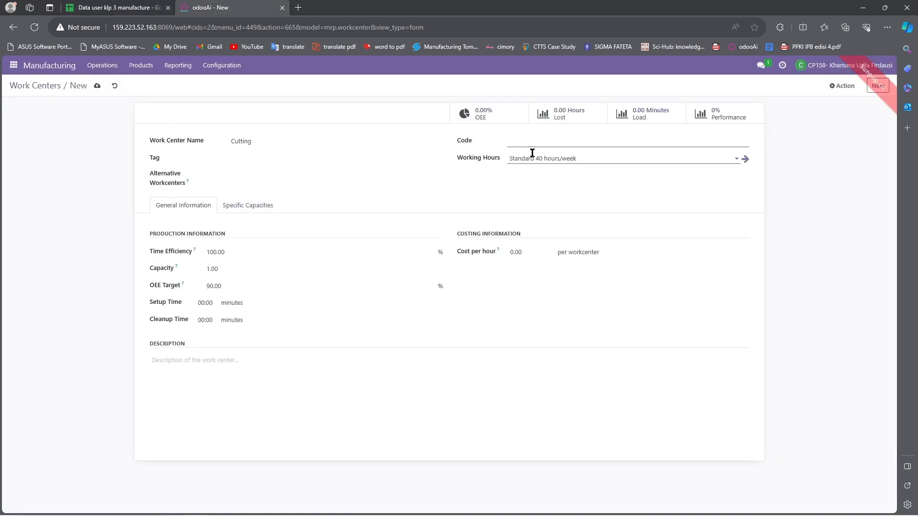
key(ctrl+v)
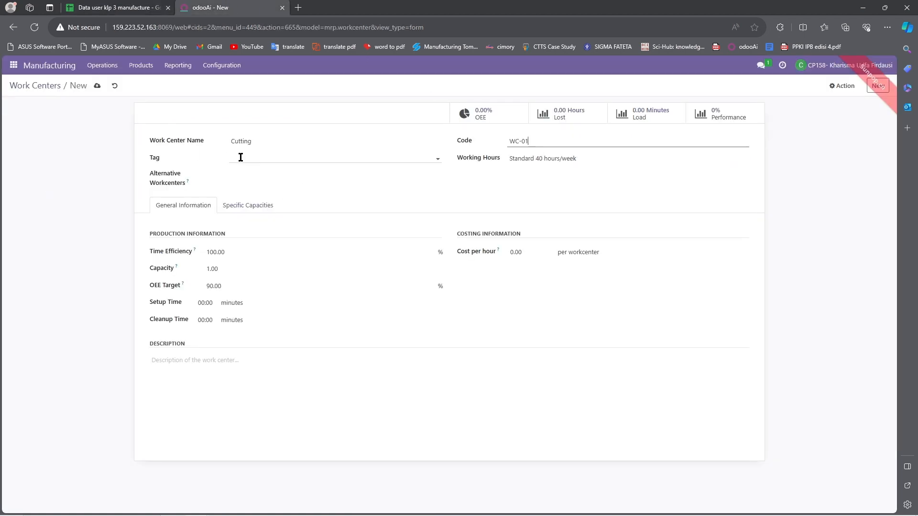
Step: Set the work center's capacity to 2.00, checking it against the Work Center sheet
click(120, 5)
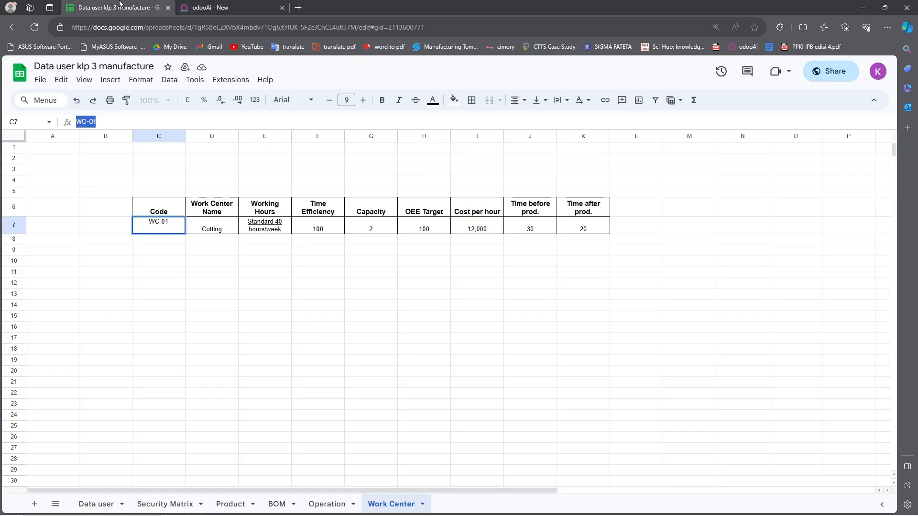
click(219, 6)
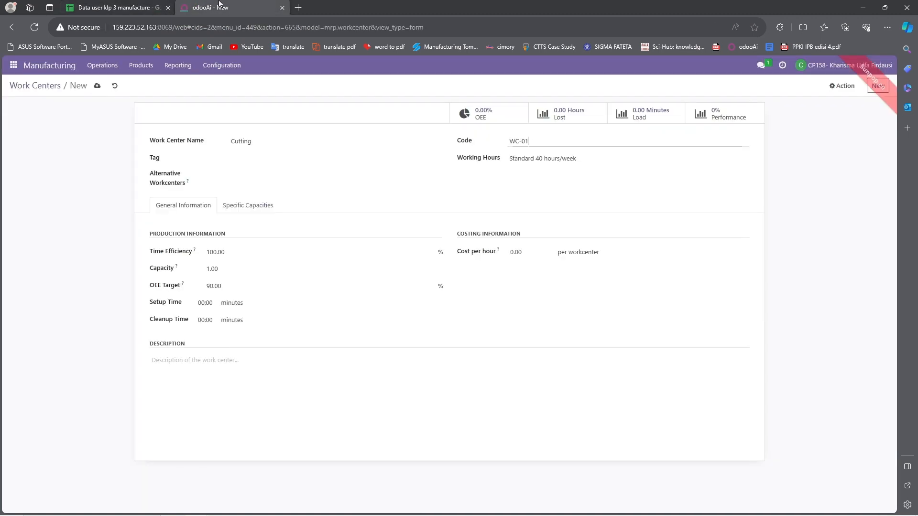
click(141, 5)
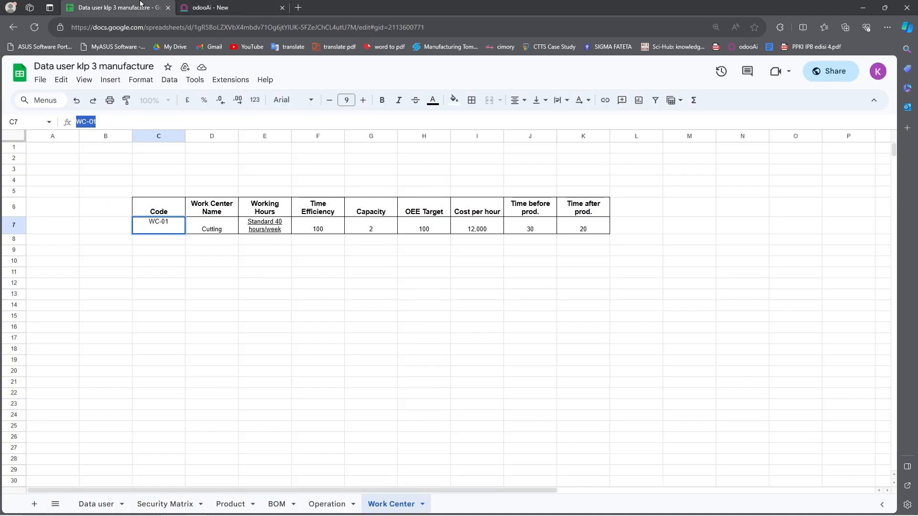
click(268, 4)
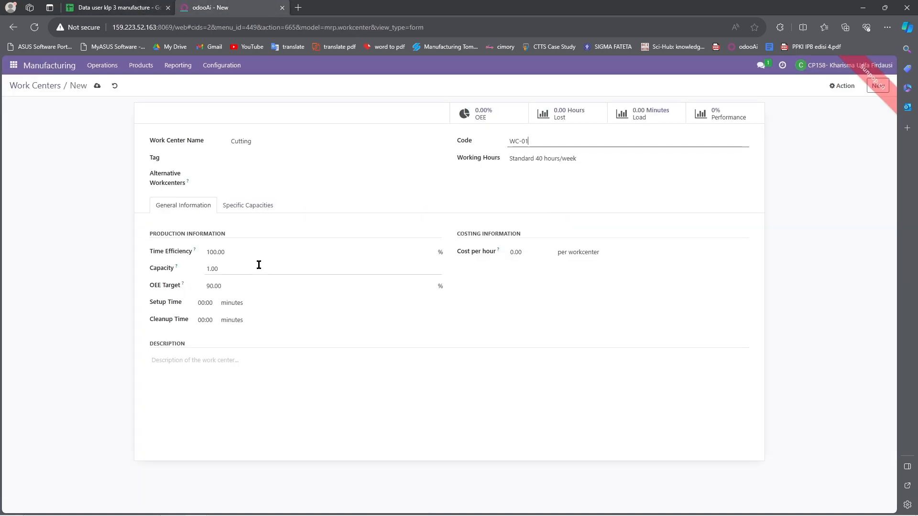
click(121, 5)
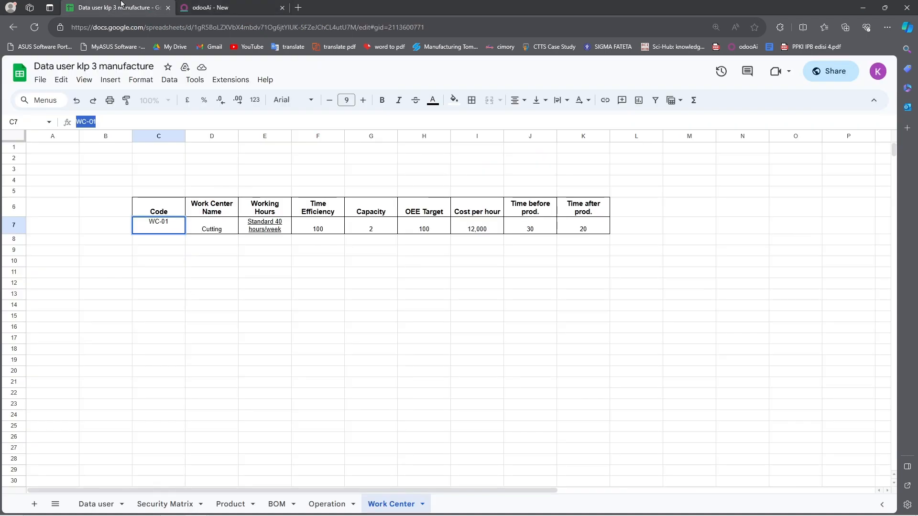
click(217, 4)
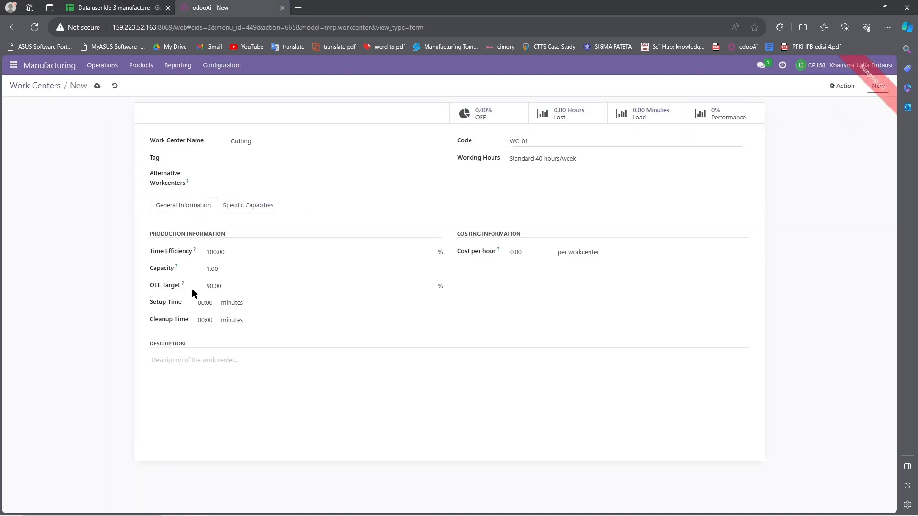
click(214, 269)
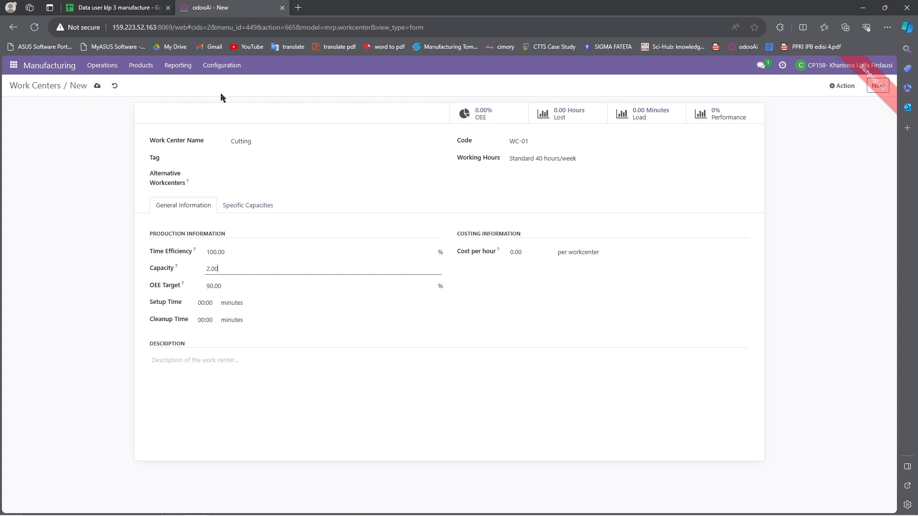
click(129, 4)
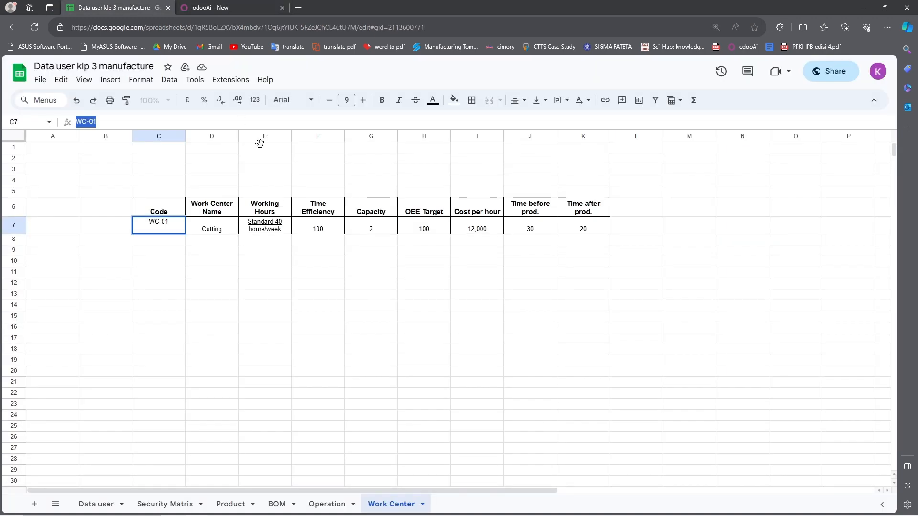
Step: Set the Cutting work center's OEE target to 100 and cost per hour to 12.00, using the sheet's values
click(205, 7)
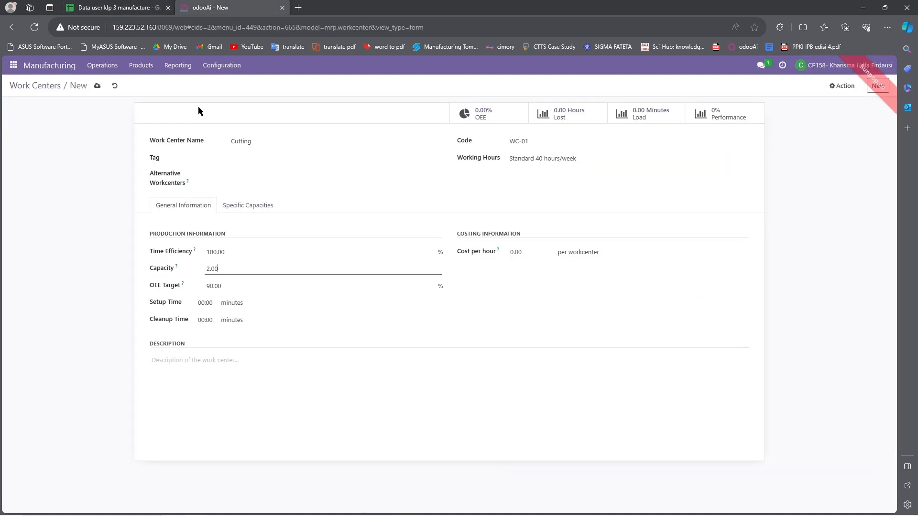
click(220, 286)
double_click(227, 286)
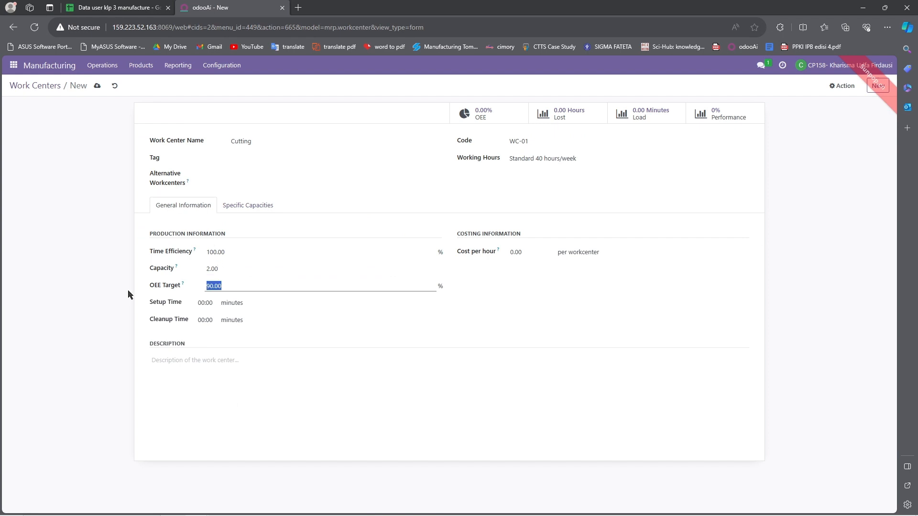
text(10)
click(124, 4)
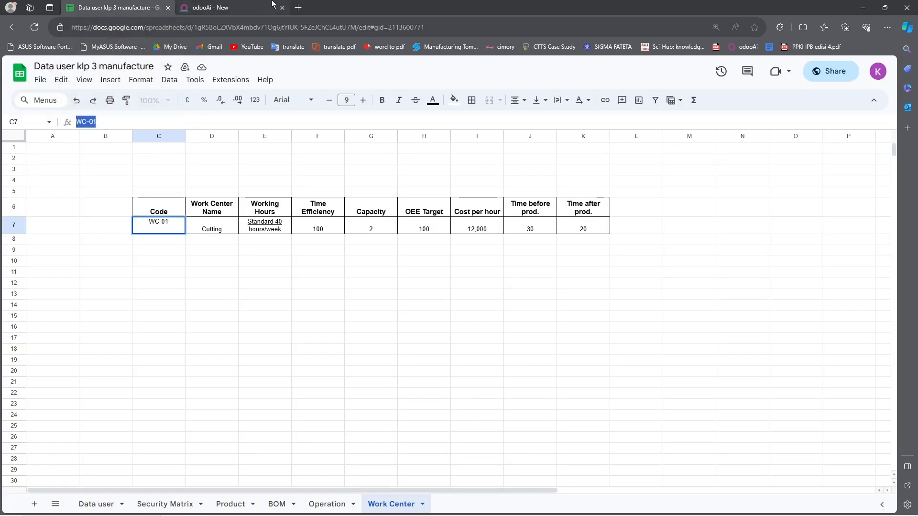
click(254, 4)
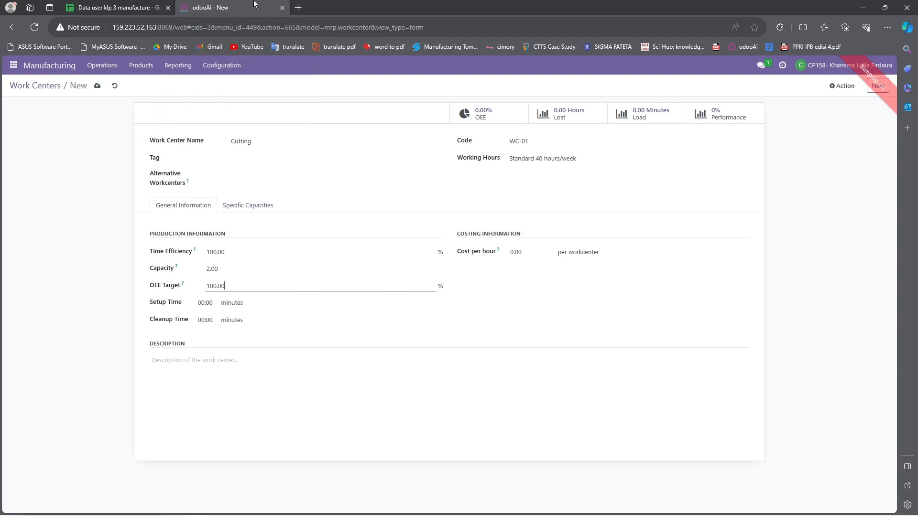
click(515, 252)
text(12.00)
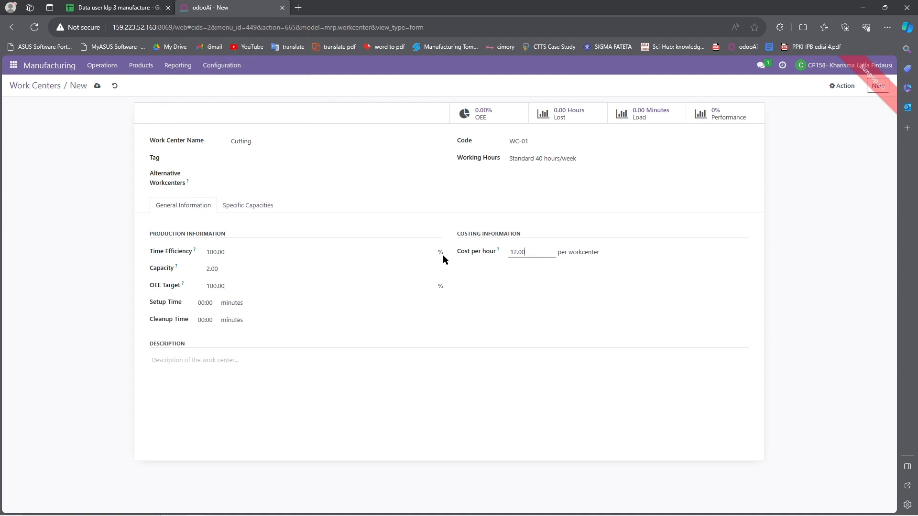
click(86, 6)
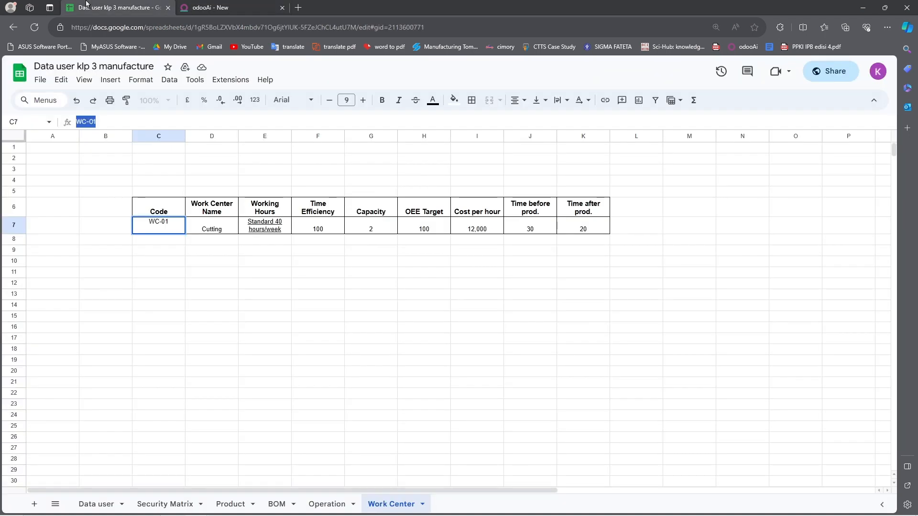
click(253, 4)
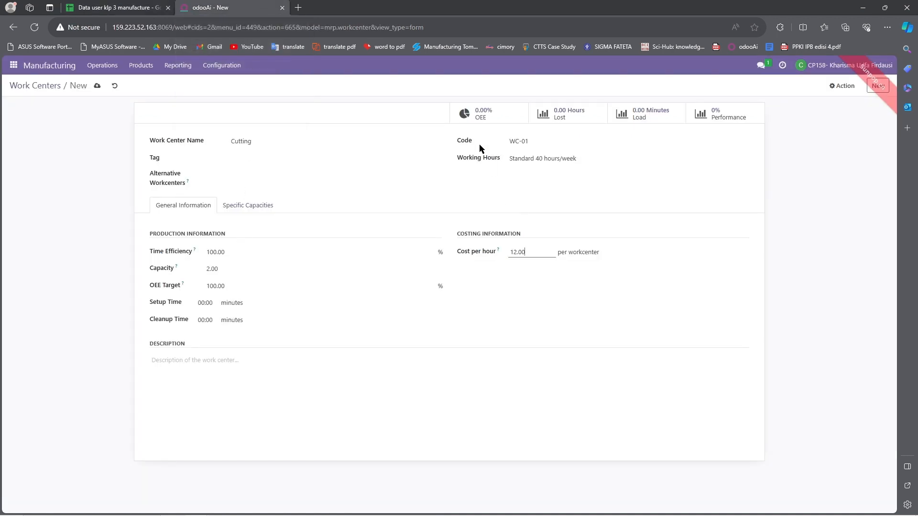
Step: Enter setup time 30:00 and cleanup time 20:00 from the sheet
click(251, 209)
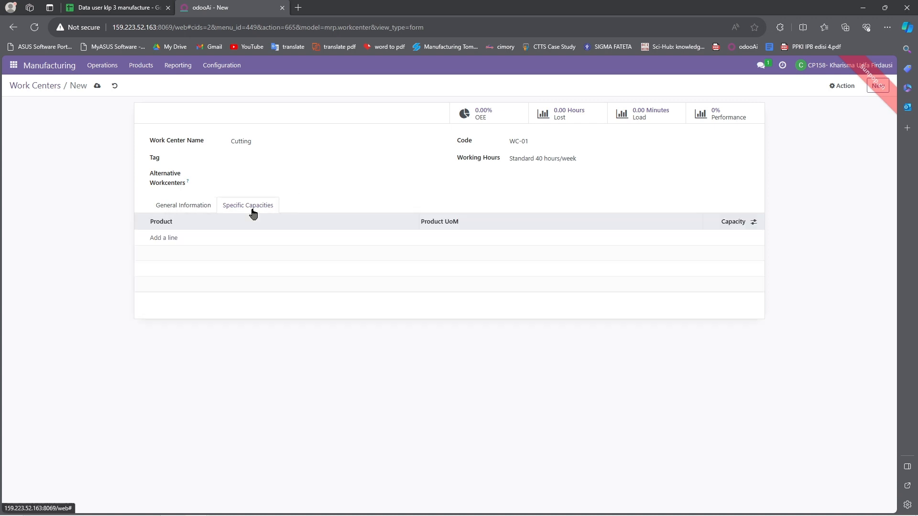
click(180, 207)
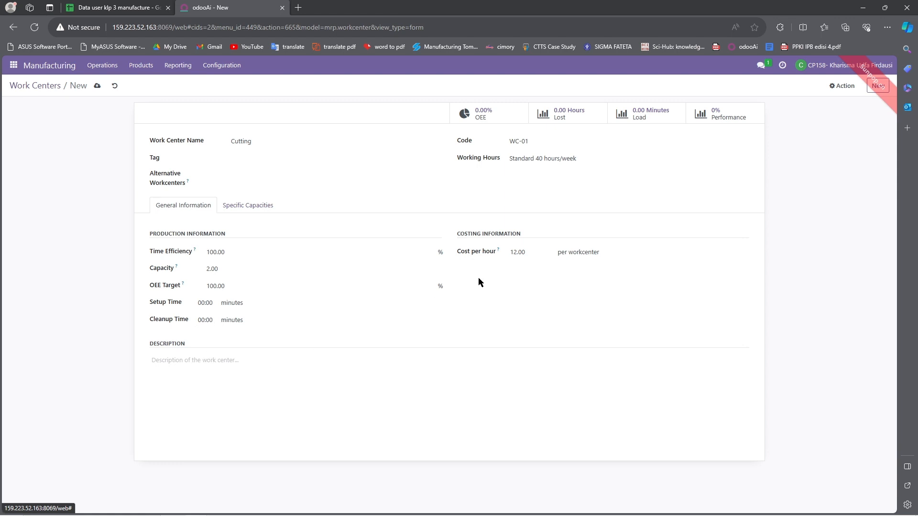
drag(465, 291, 216, 309)
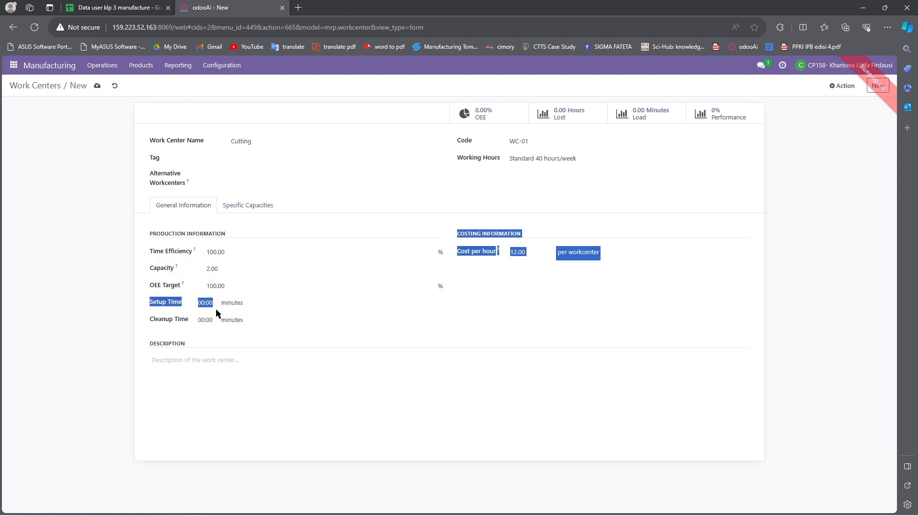
click(209, 304)
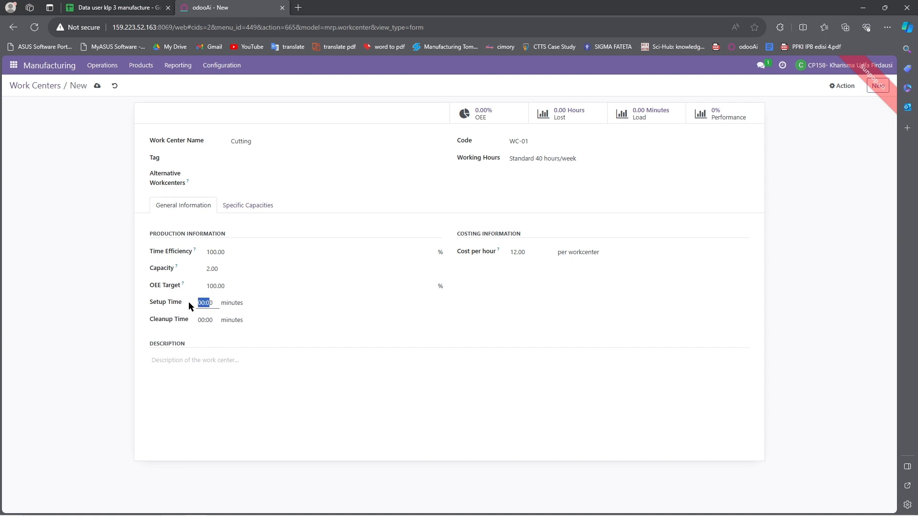
click(101, 5)
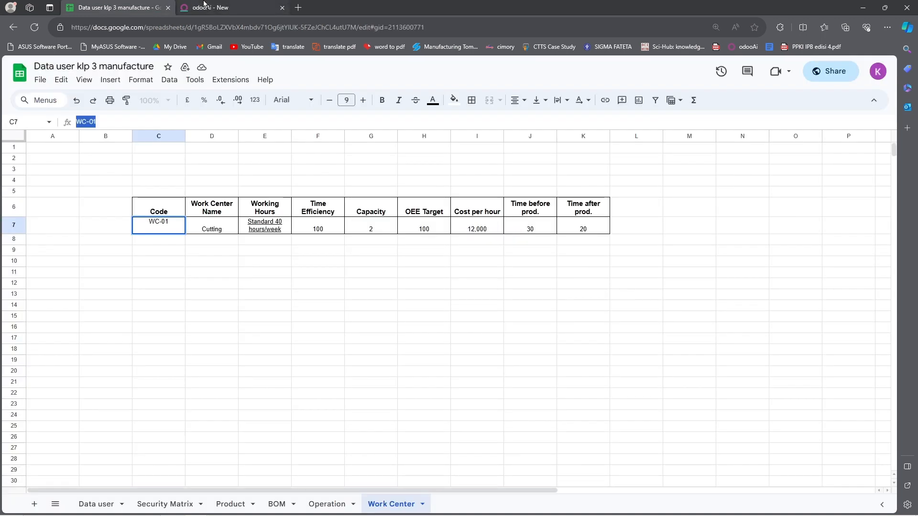
click(241, 5)
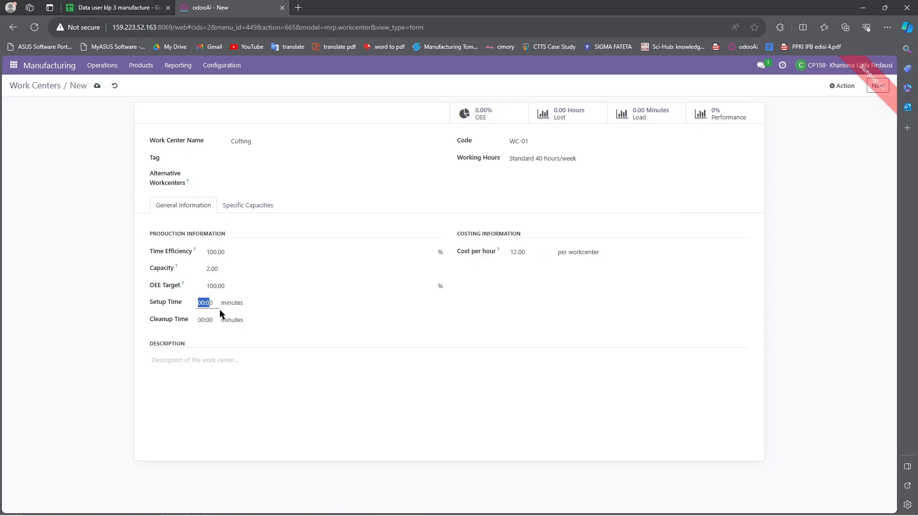
drag(220, 309, 165, 305)
text(30:00)
drag(216, 317, 173, 319)
text(20)
Step: Add the existing 'cutting' work center under Alternative Workcenters and recheck the values against the sheet
click(248, 207)
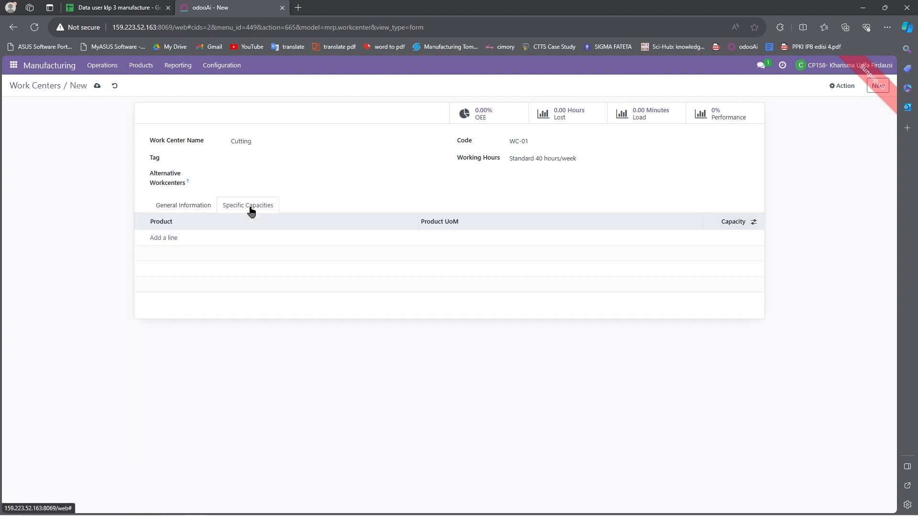
click(187, 207)
click(206, 172)
click(228, 185)
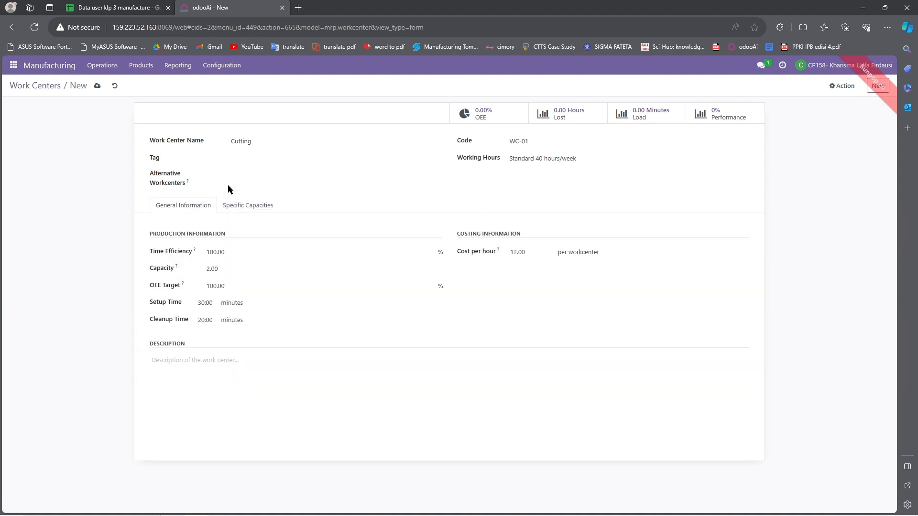
click(258, 174)
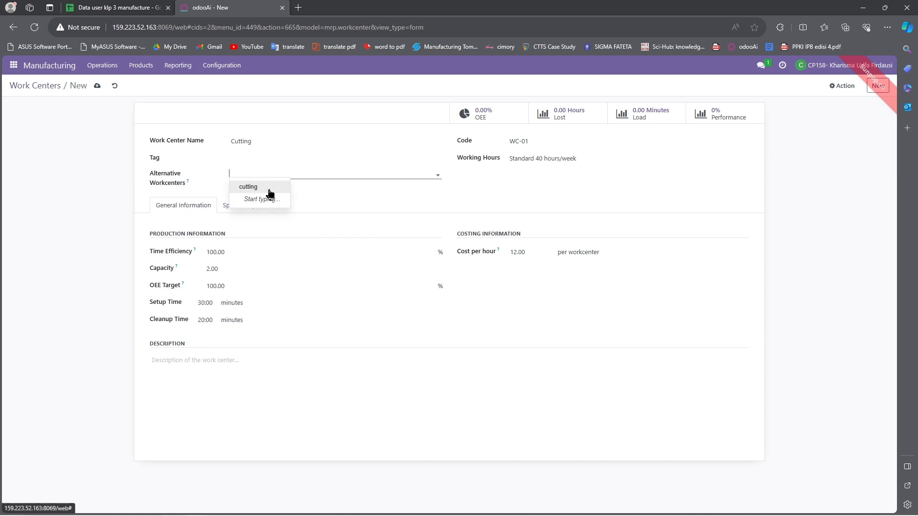
click(265, 186)
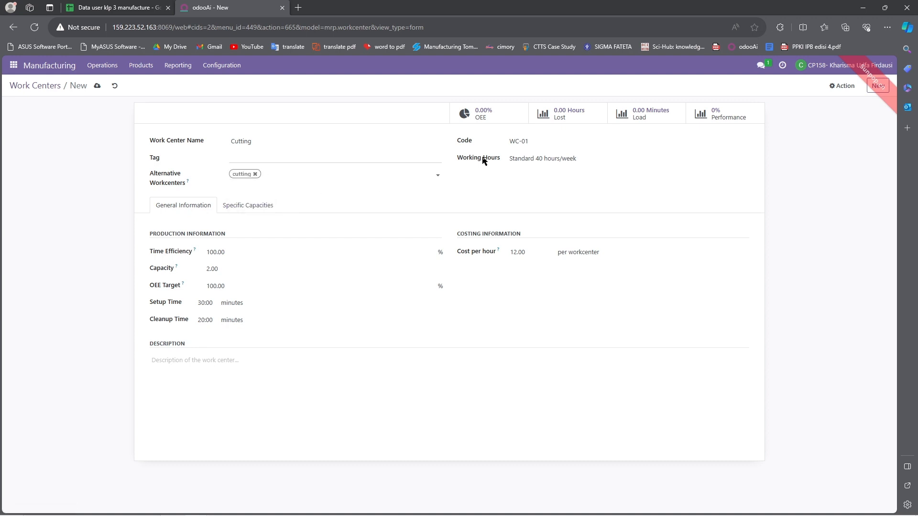
click(244, 157)
click(352, 398)
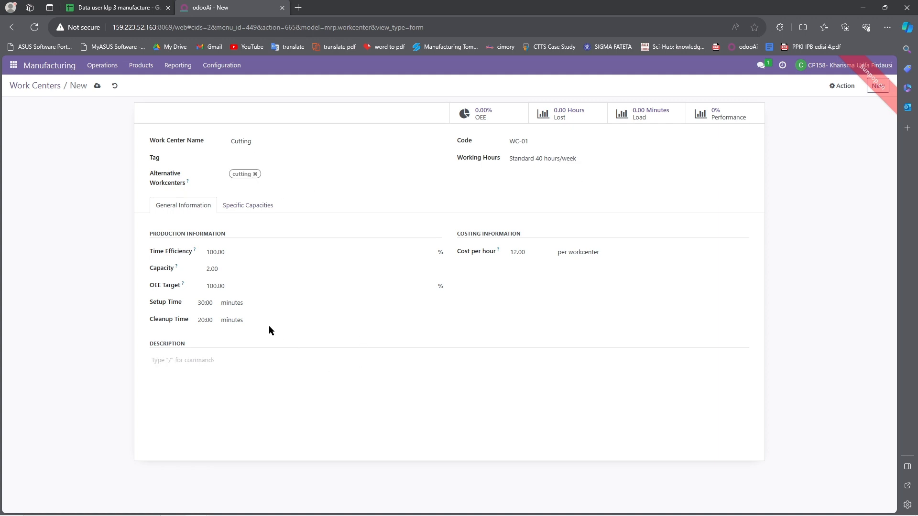
click(147, 5)
click(239, 6)
Step: Save the Cutting work center, then reopen it from the Work Centers list
click(97, 87)
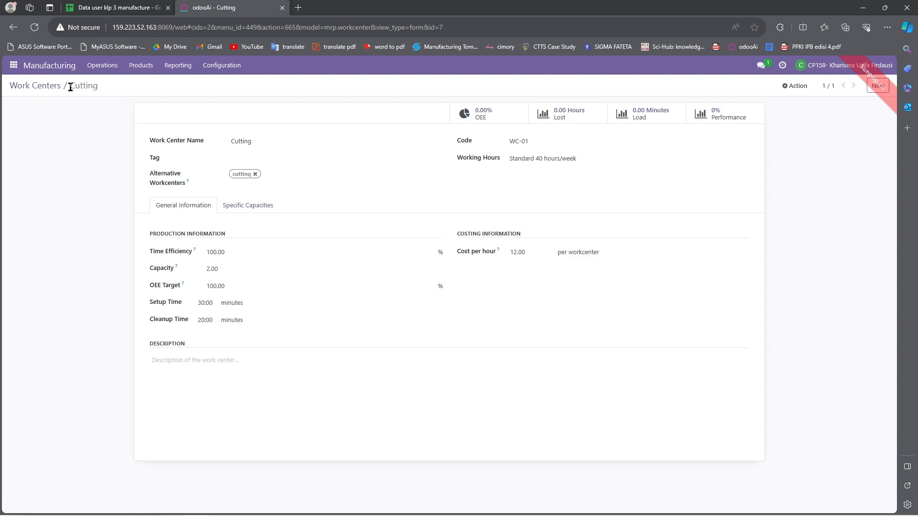
click(41, 88)
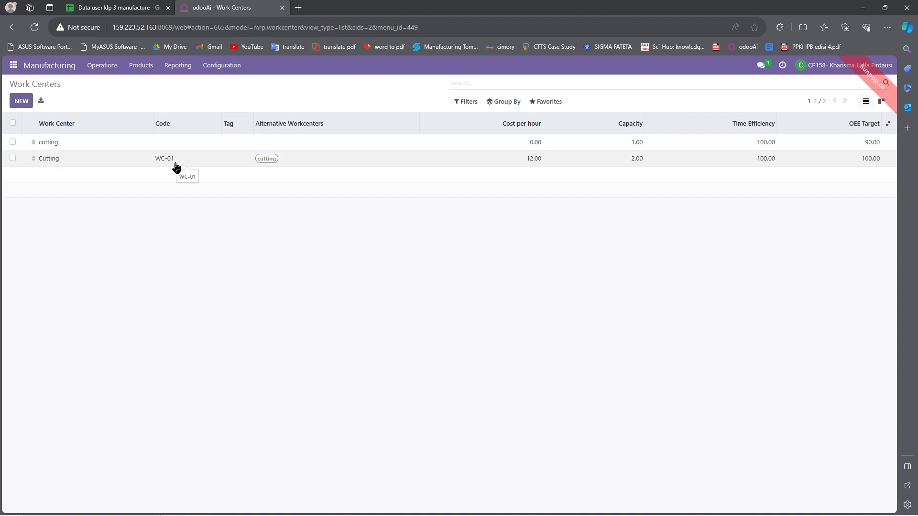
click(56, 159)
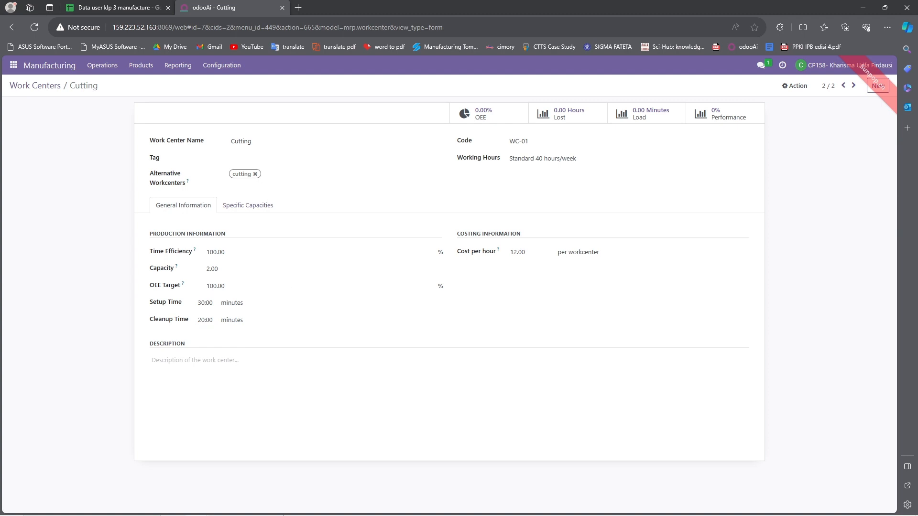
click(271, 509)
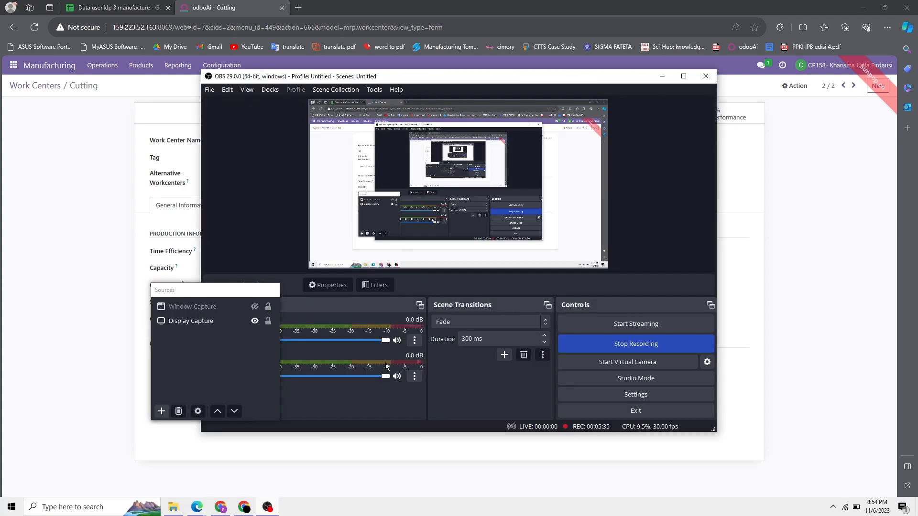
click(602, 354)
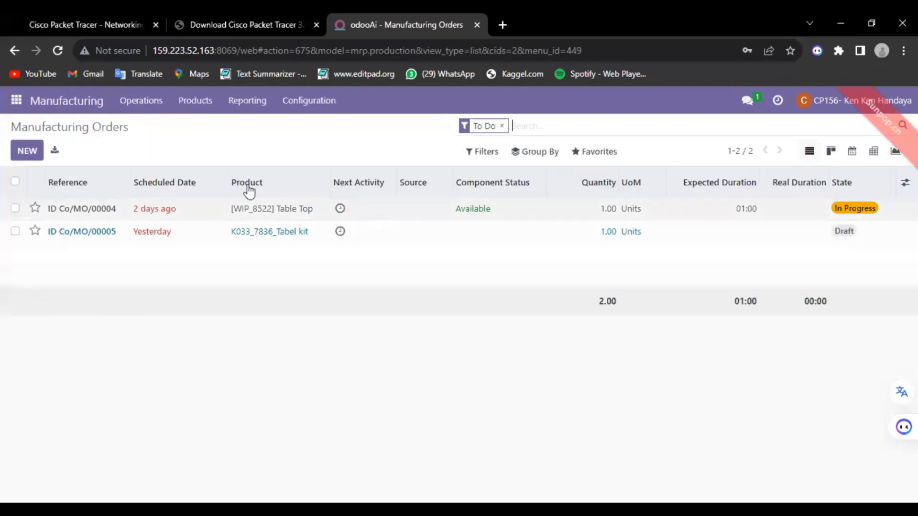
Step: Show the Work Centers list and tick the Cutting (WC-01) row
click(316, 103)
click(318, 130)
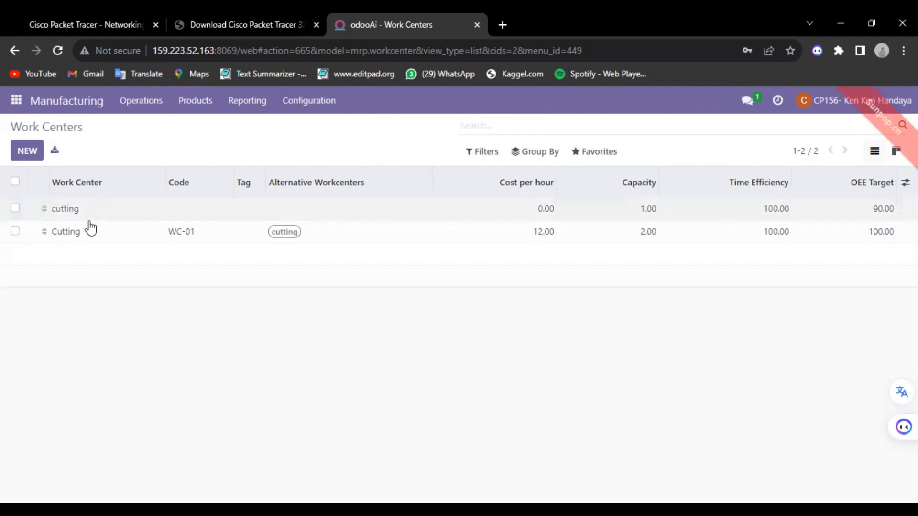
click(27, 237)
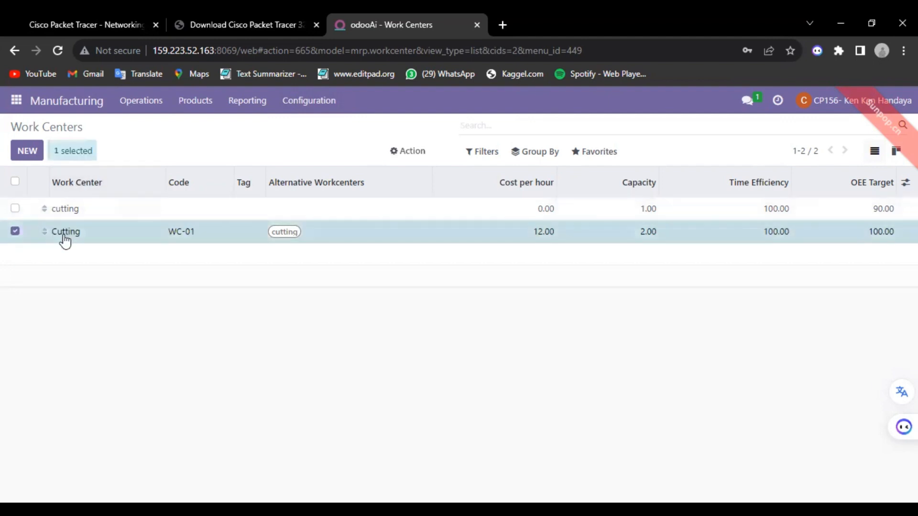